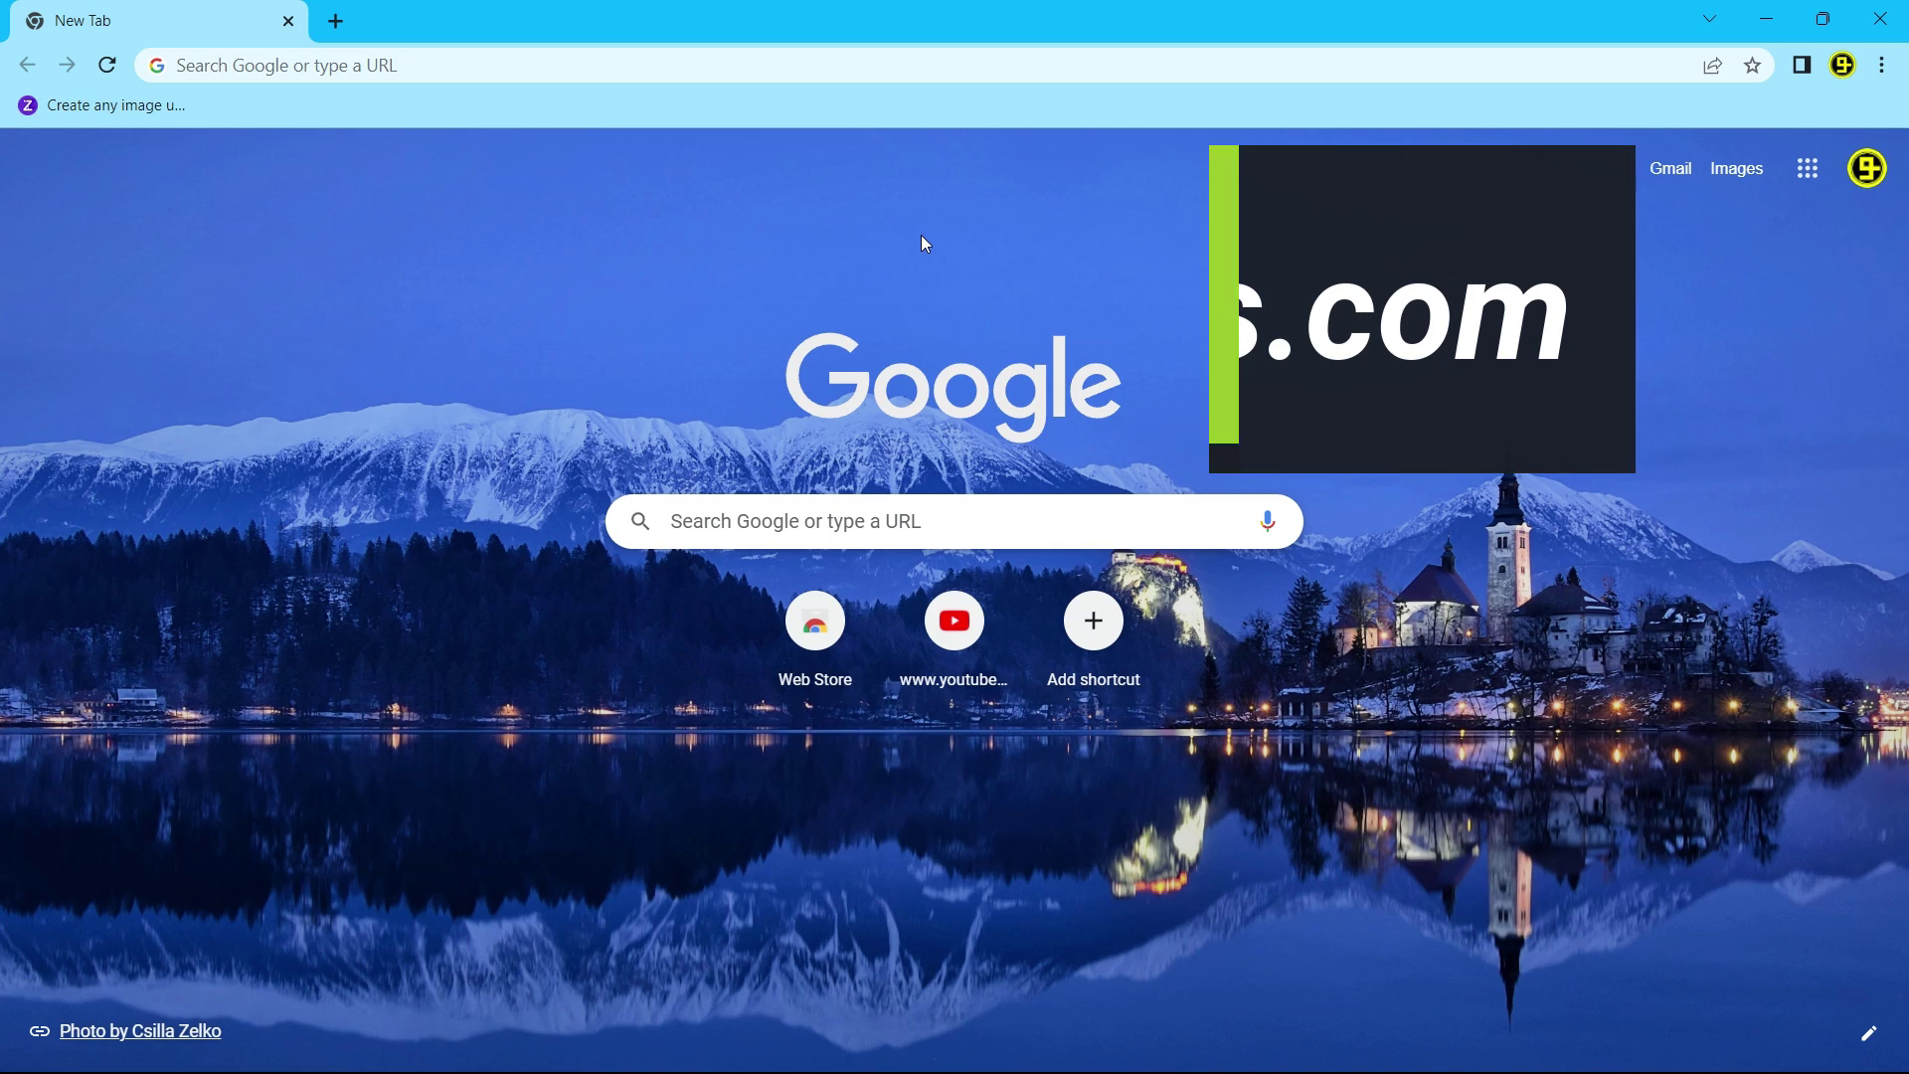
# Search Google for 'masterbundles' and open the masterbundles.com homepage from the results
pyautogui.click(900, 509)
pyautogui.write('master')
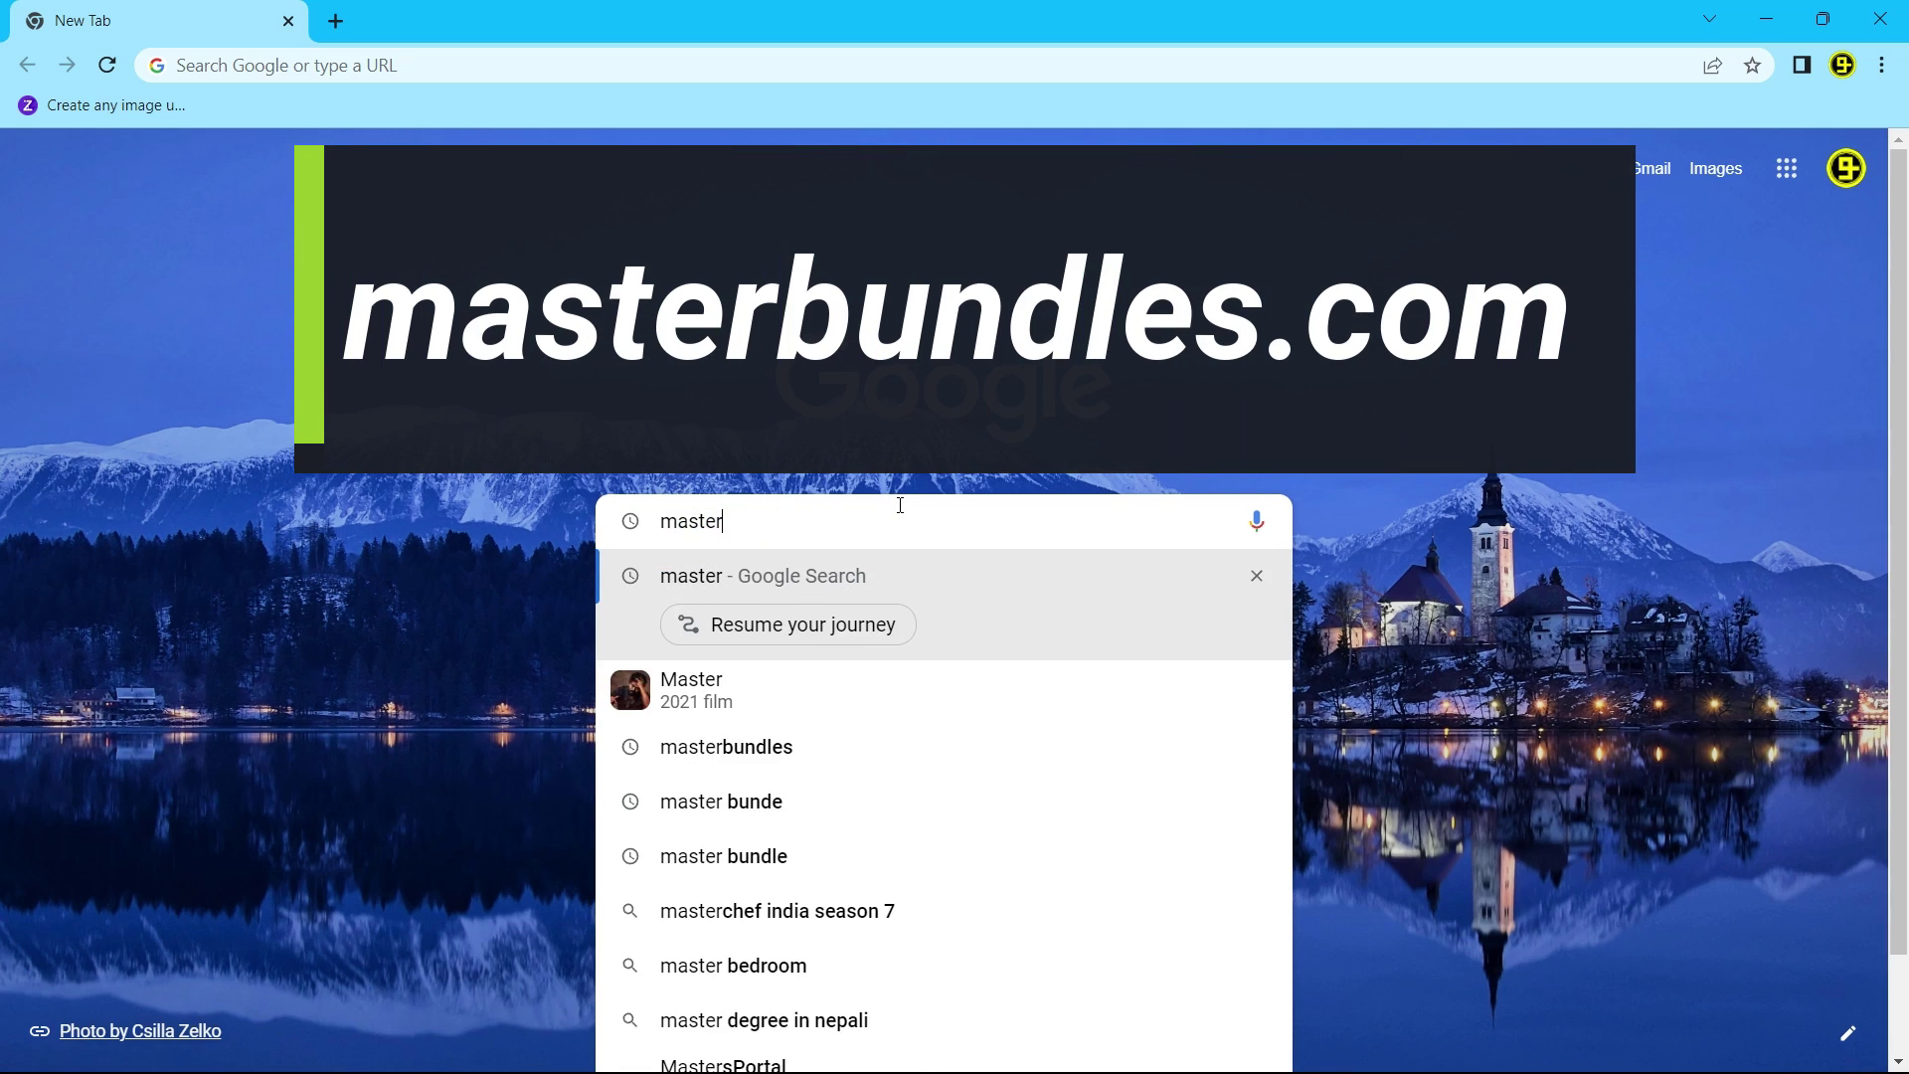
pyautogui.write('bundles')
pyautogui.press('Return')
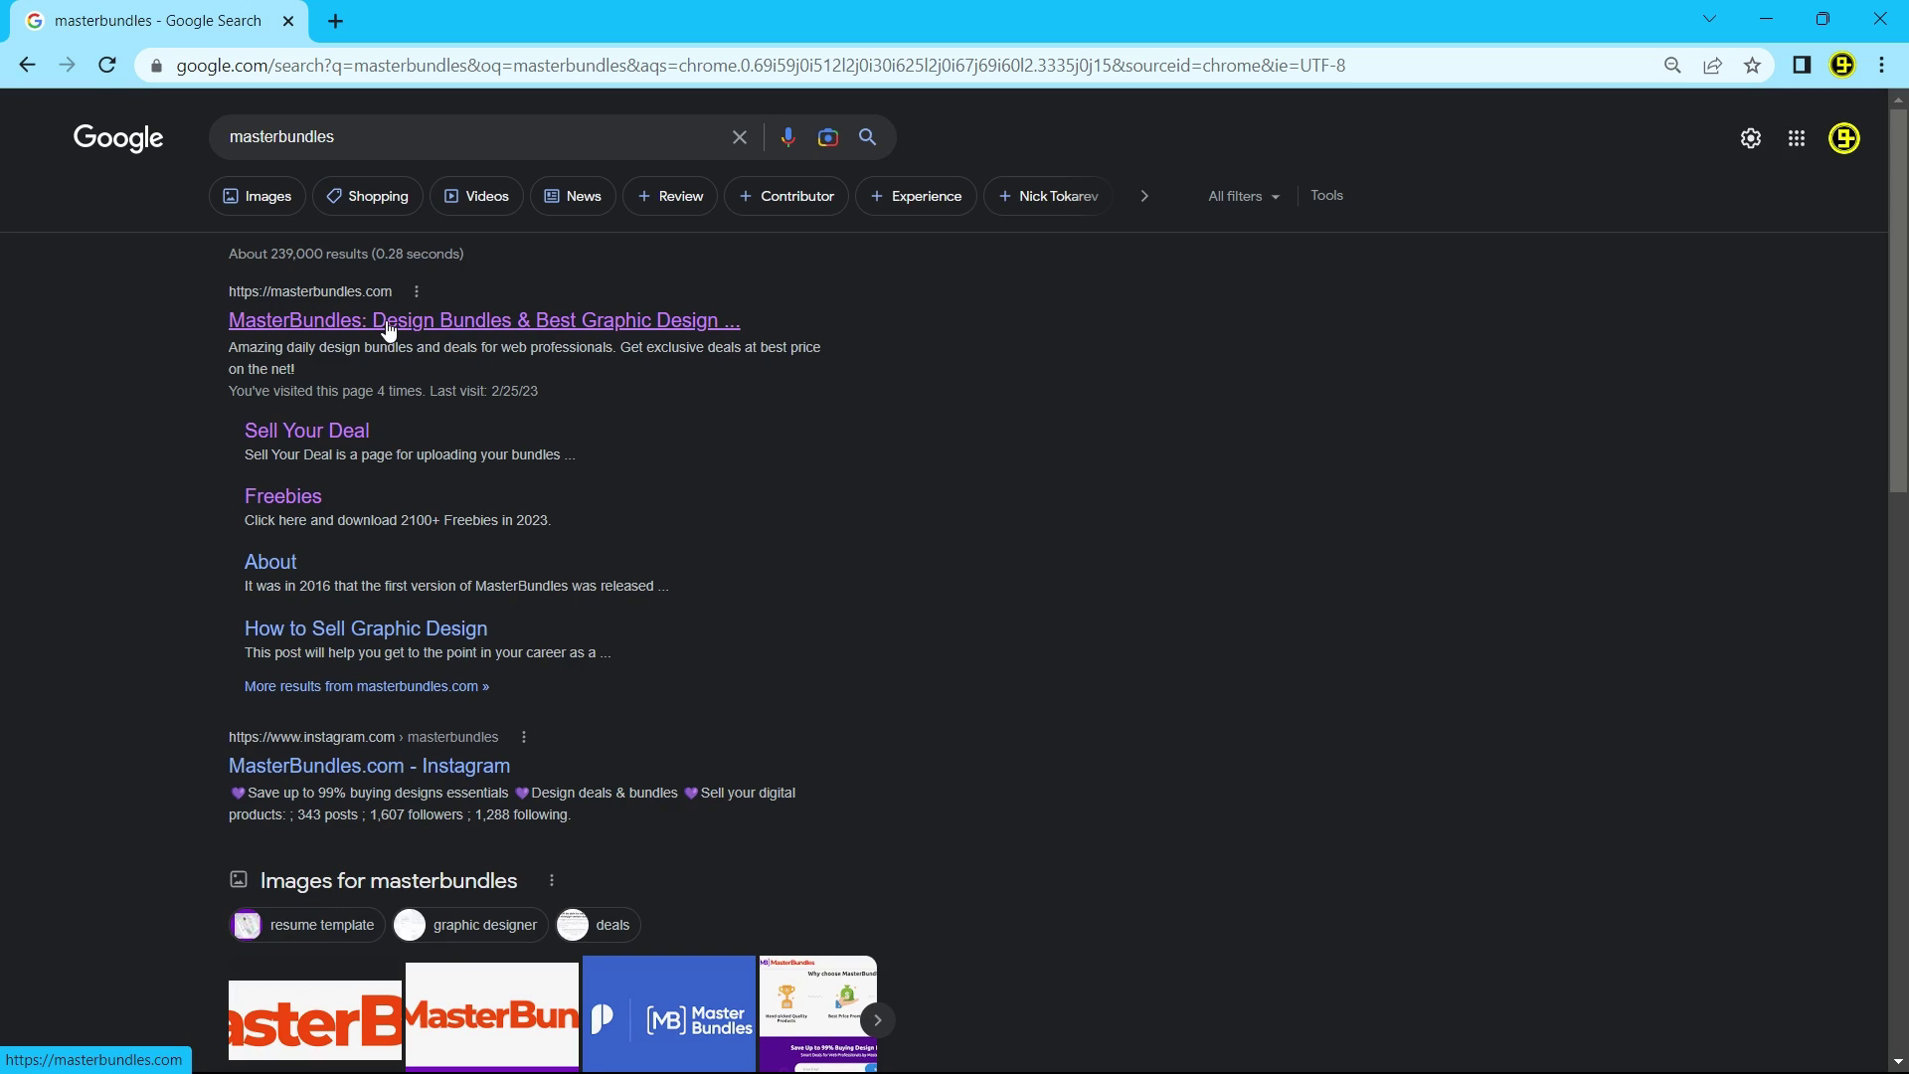
pyautogui.click(387, 331)
pyautogui.scroll(-3, 1011, 328)
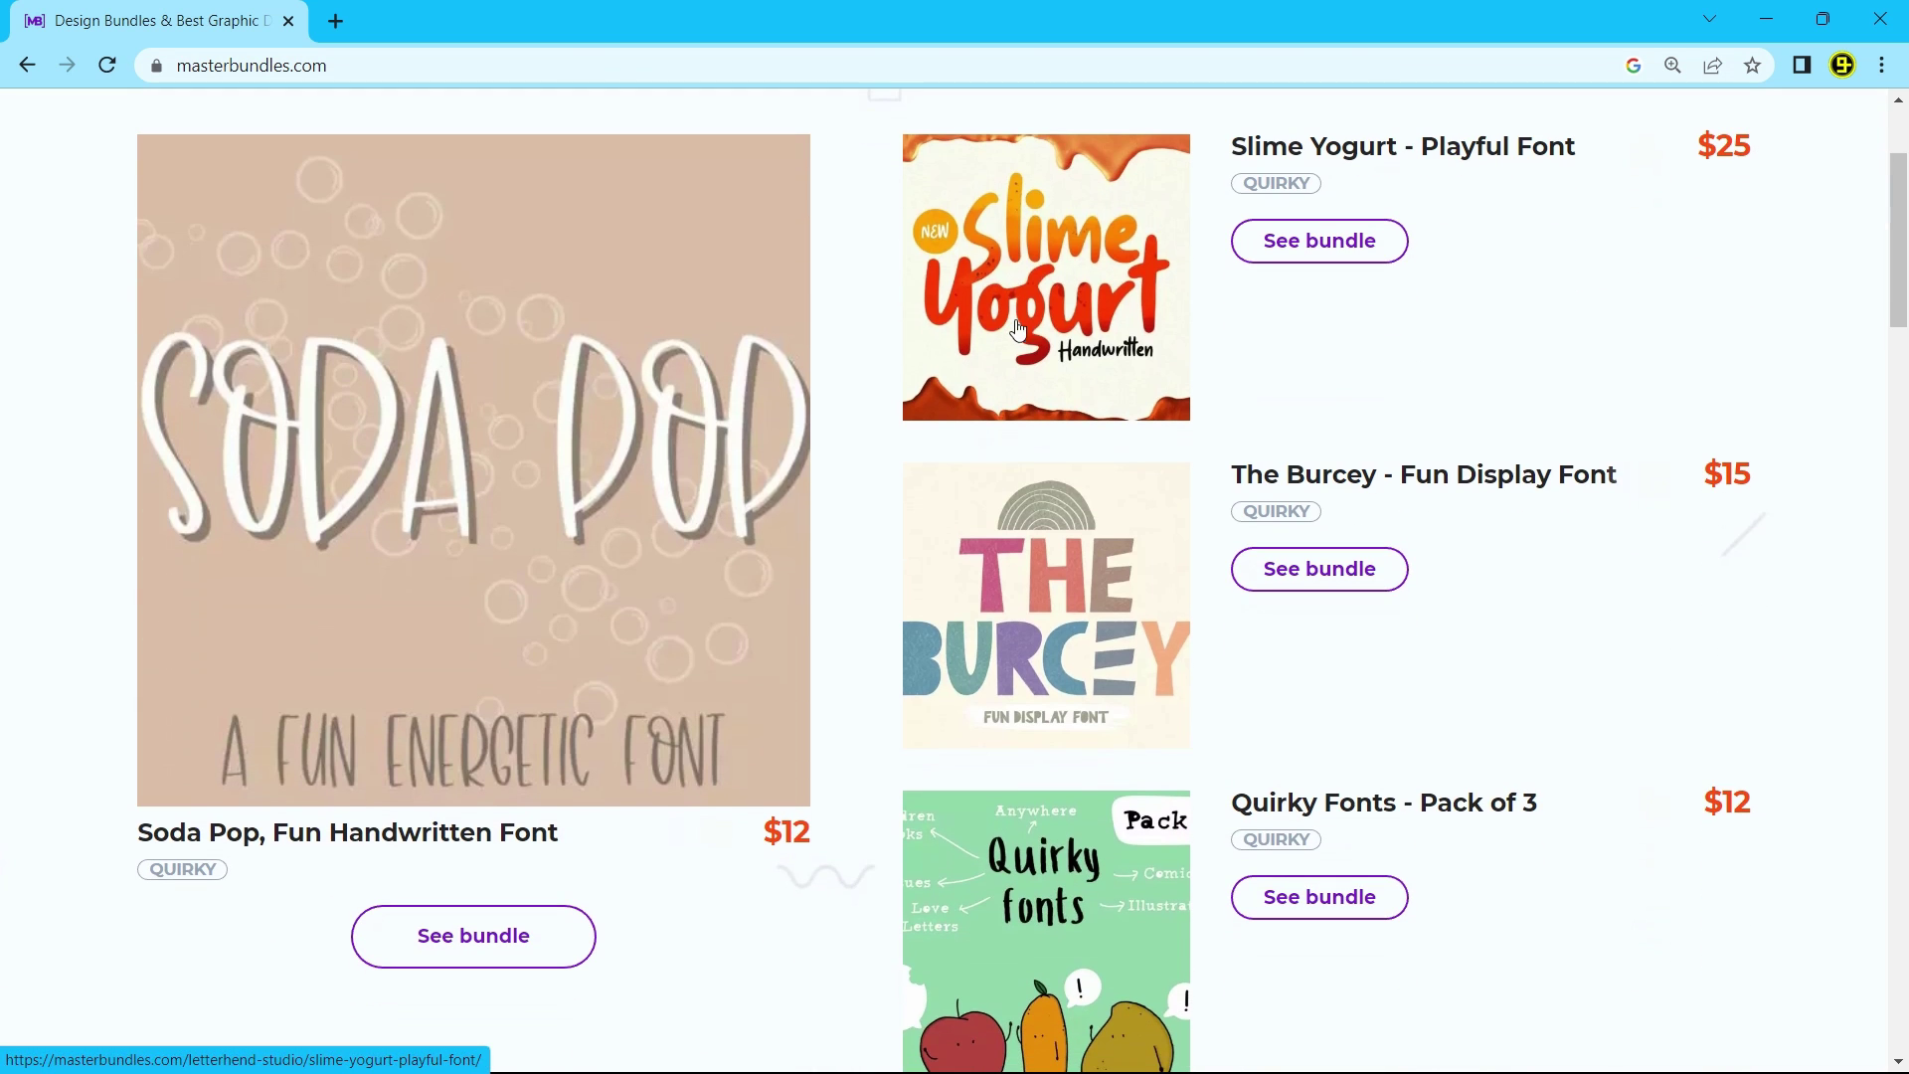
pyautogui.scroll(-12, 1301, 405)
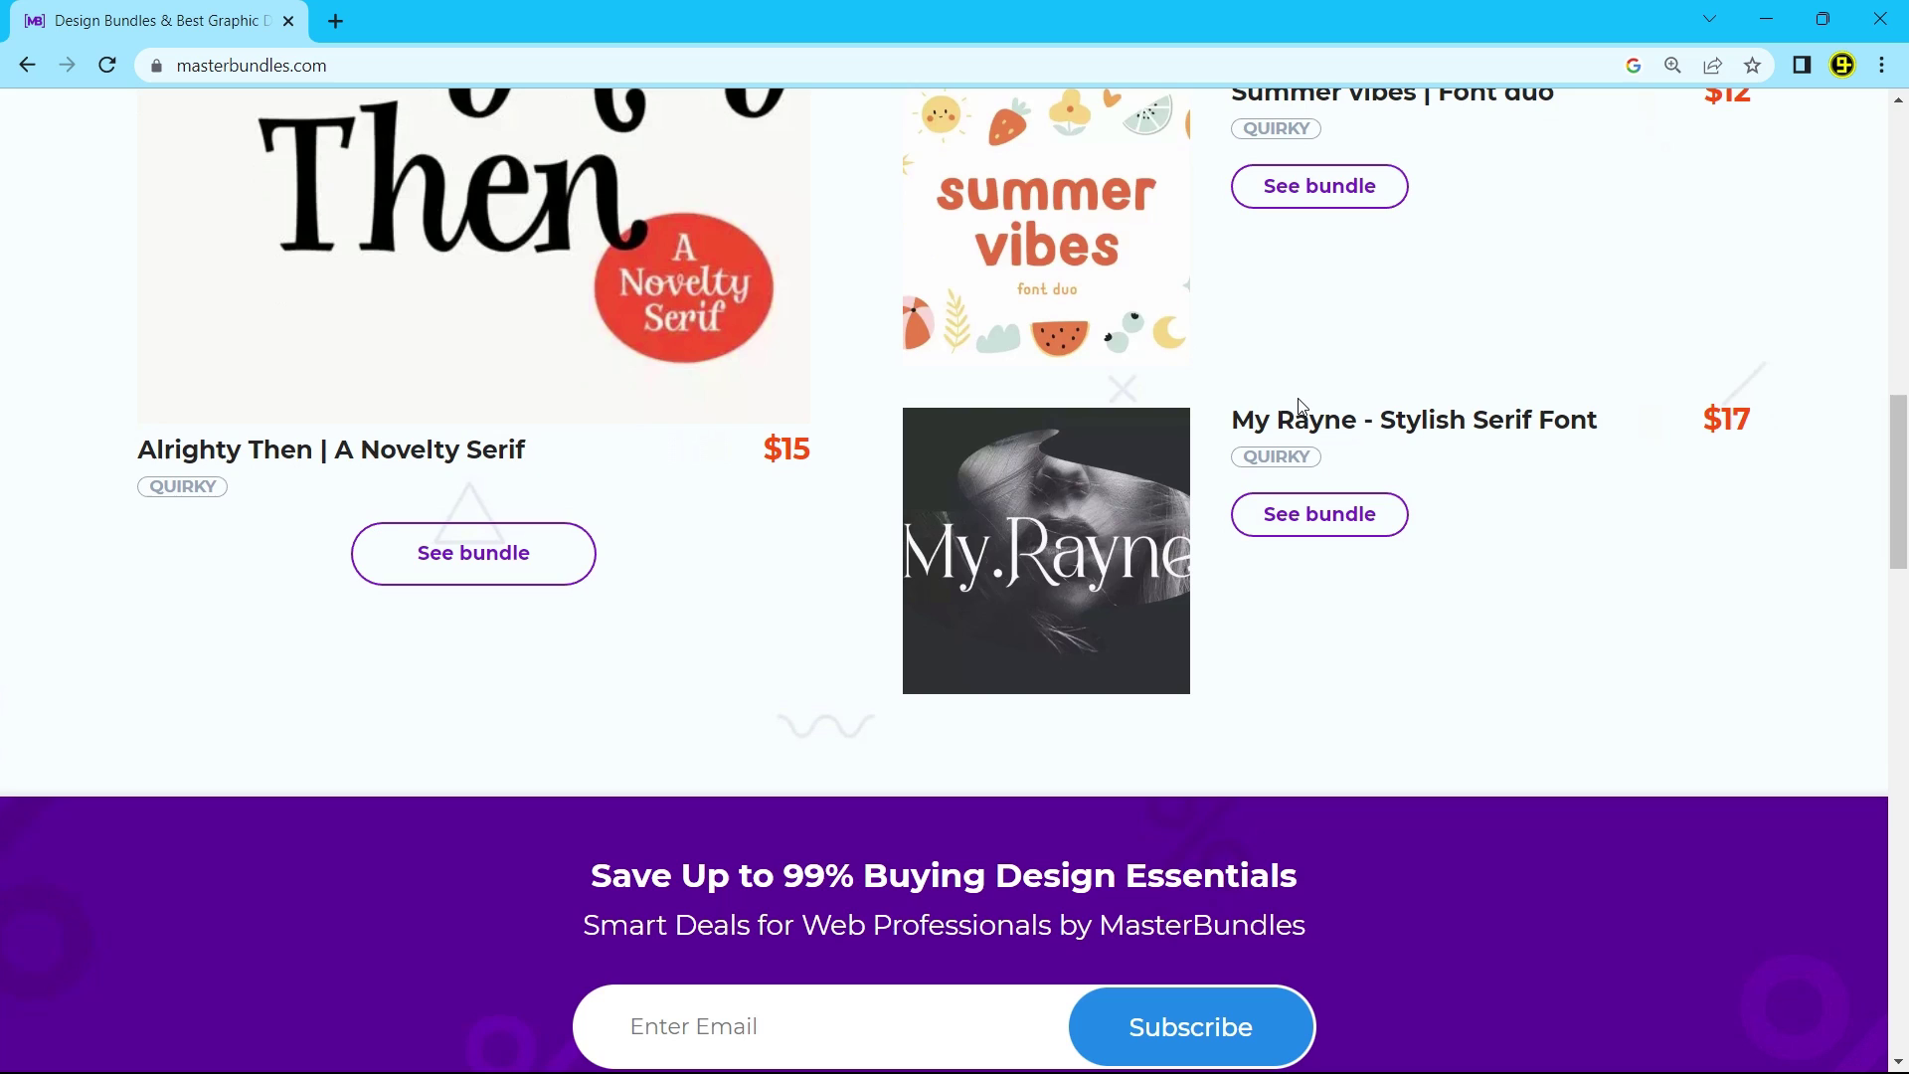
pyautogui.scroll(15, 1301, 406)
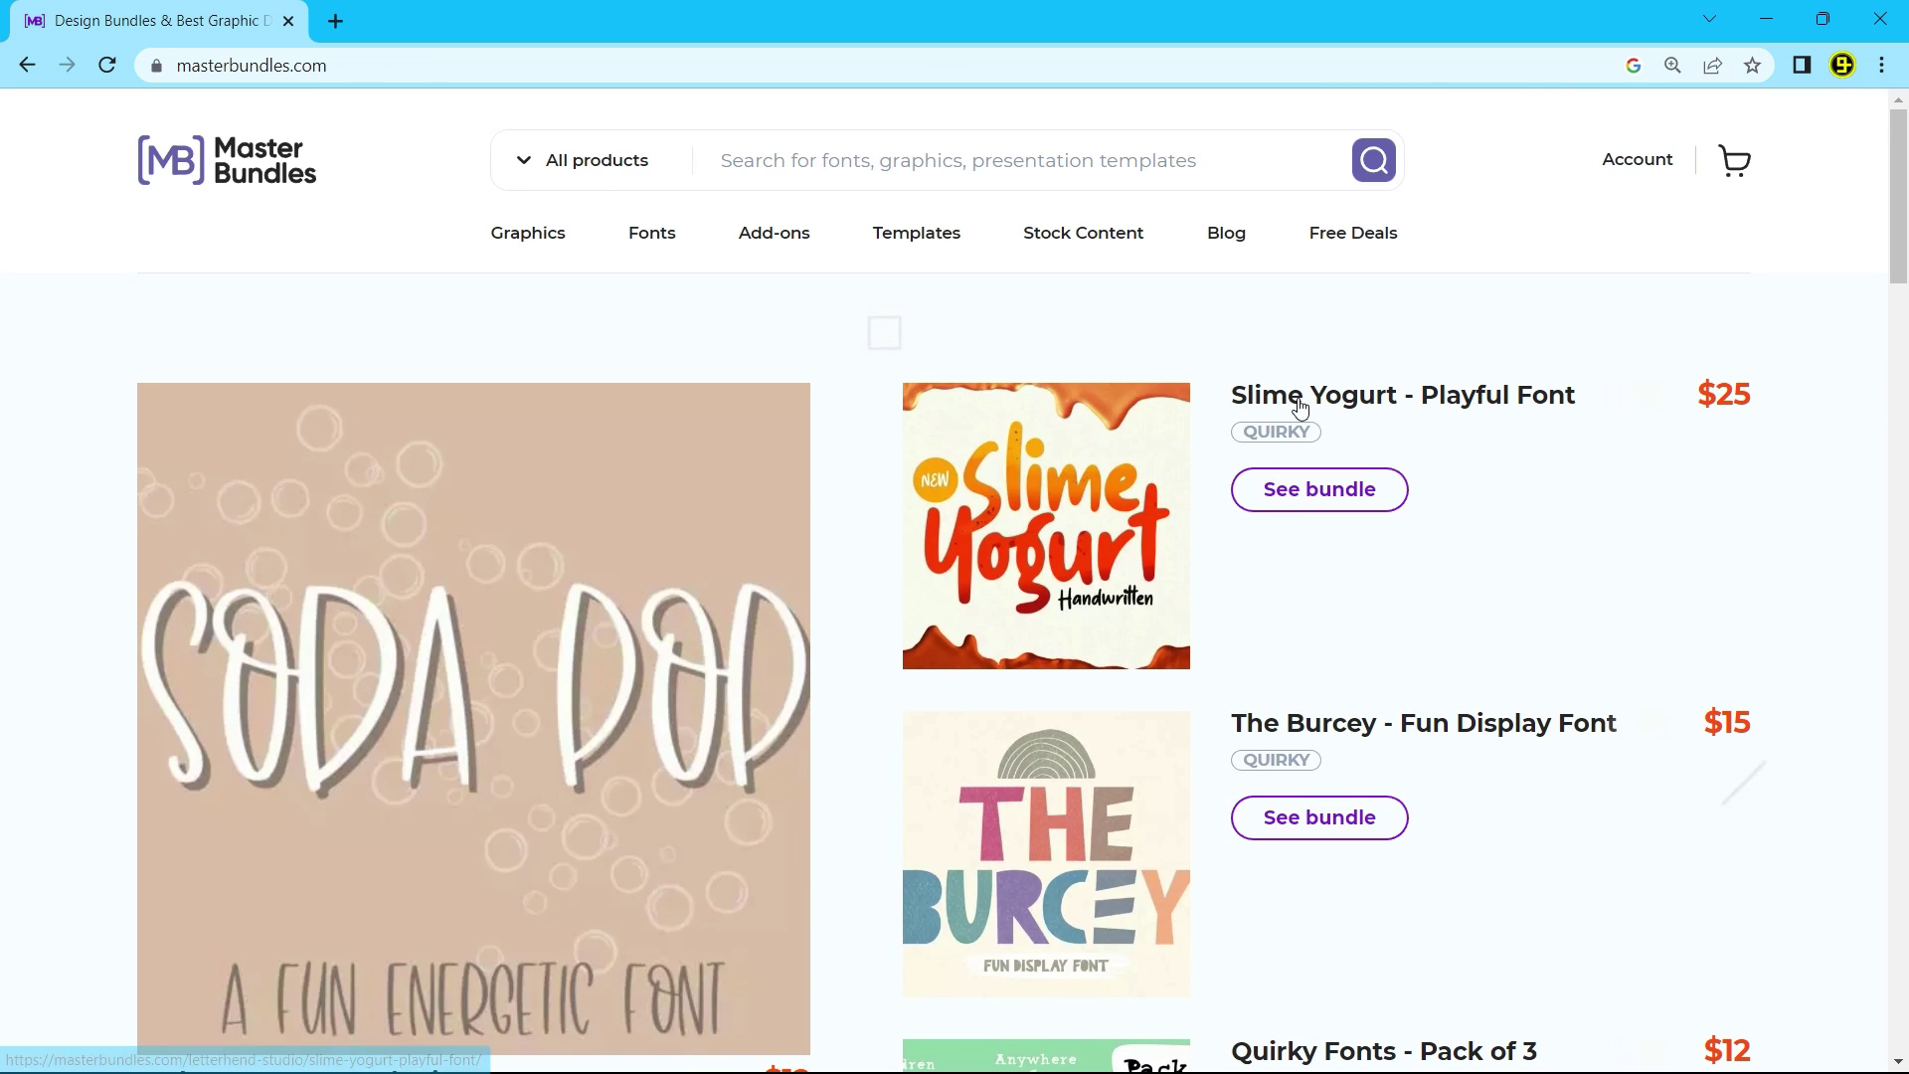
# Browse the Graphics (Graphic Design Elements) category page
pyautogui.click(529, 236)
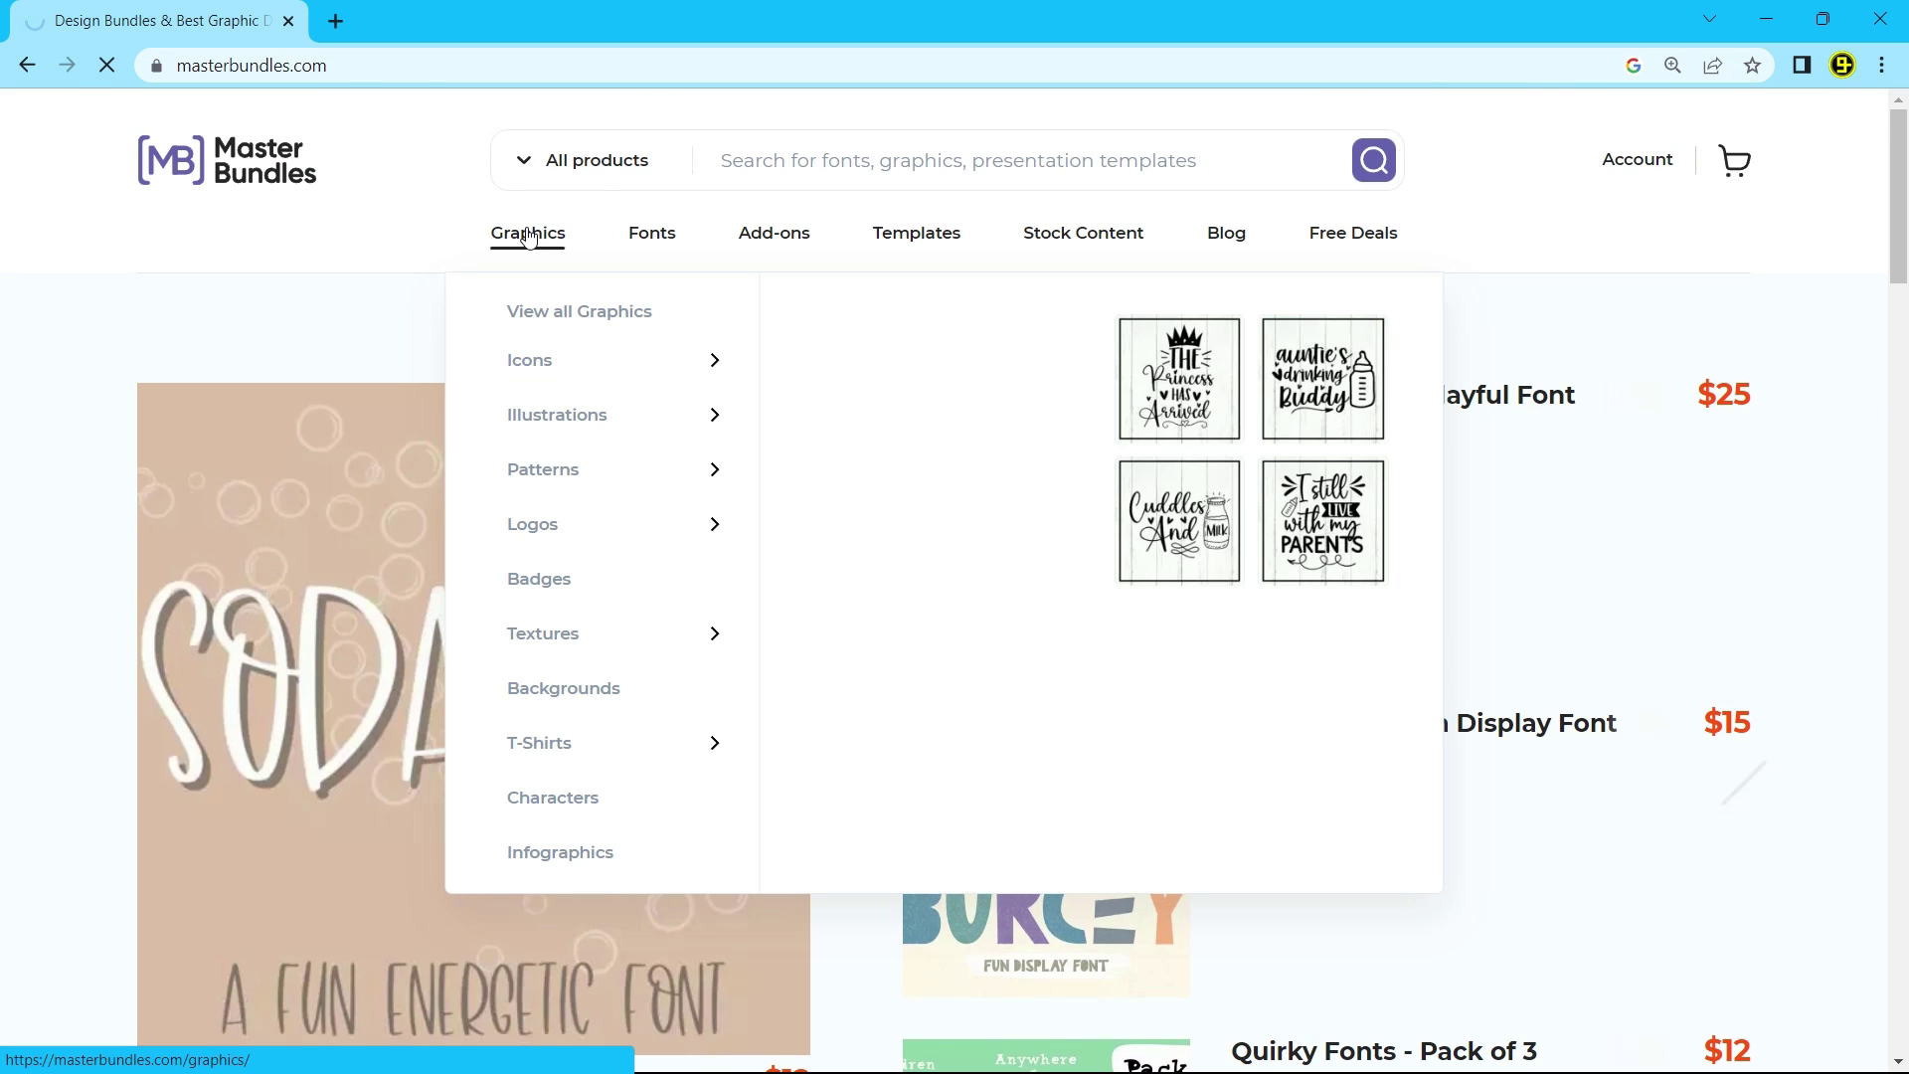
pyautogui.moveTo(563, 478)
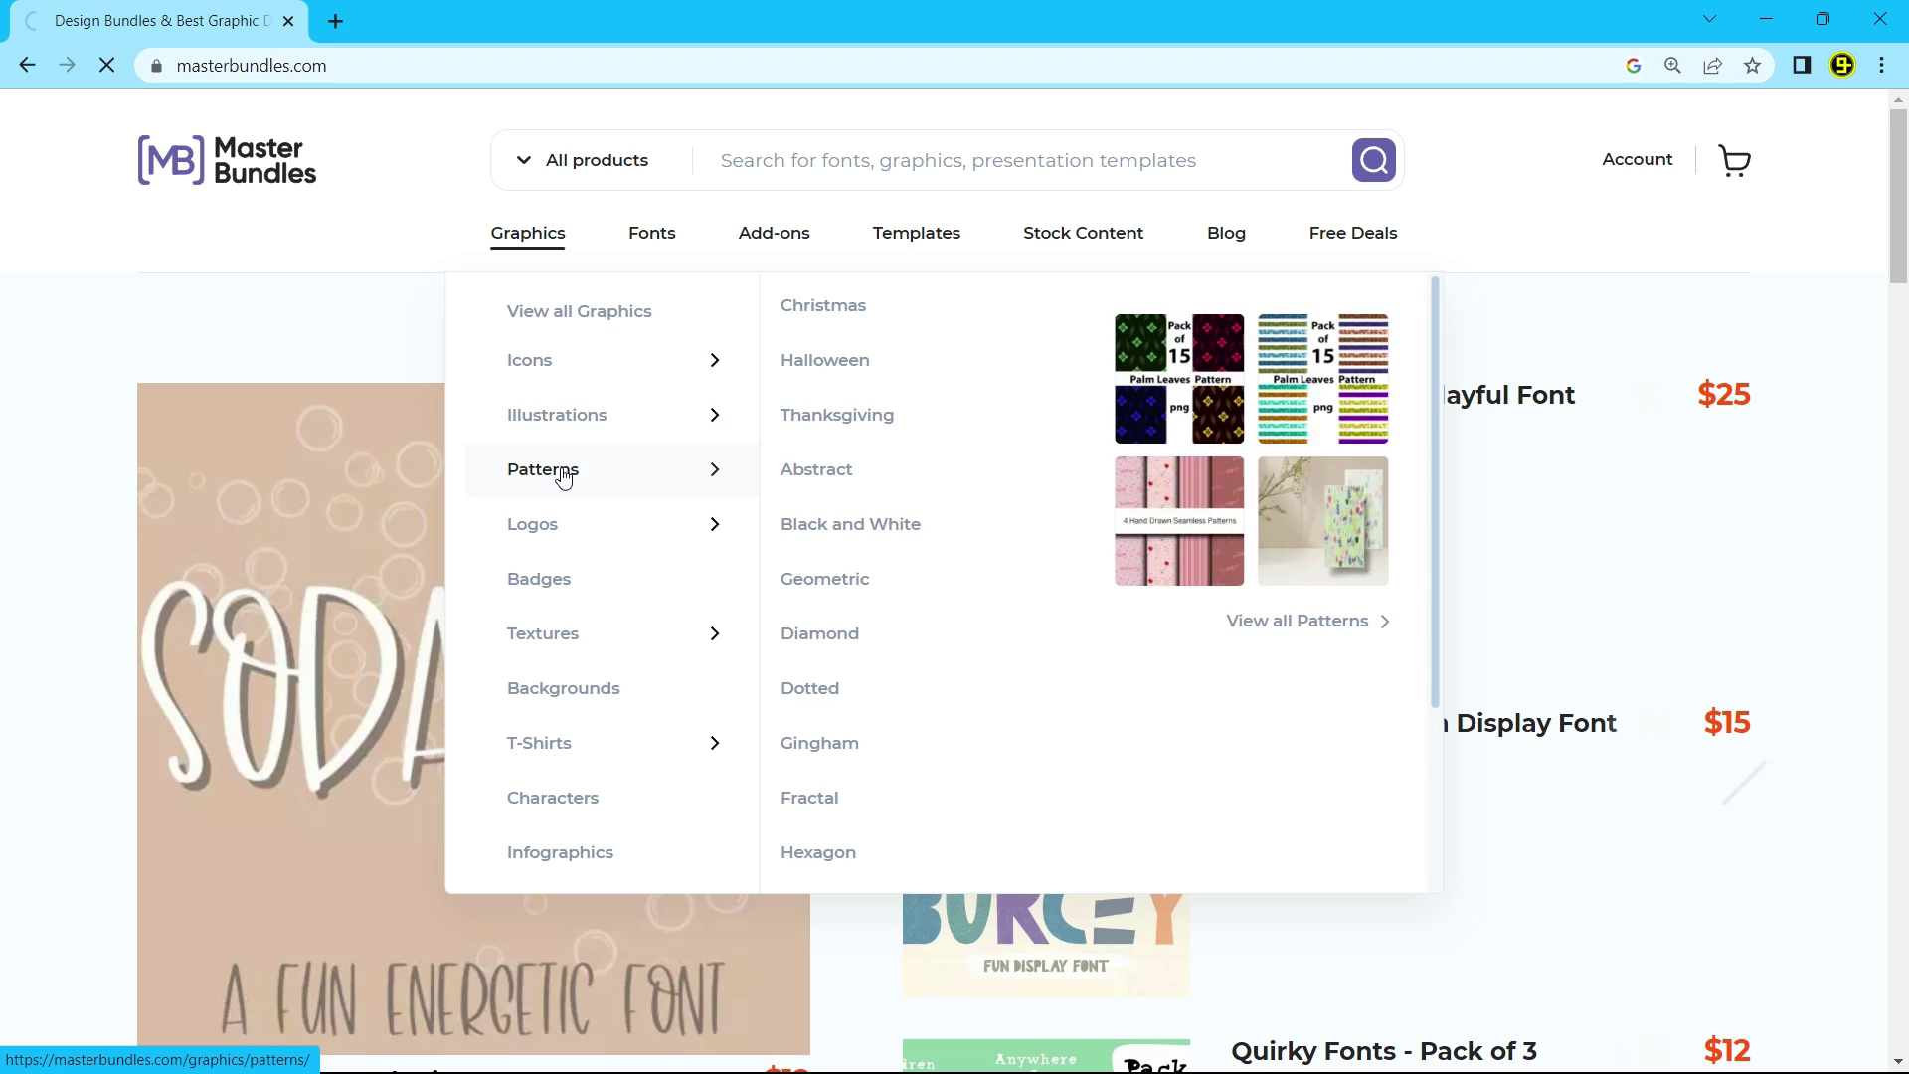
pyautogui.moveTo(544, 764)
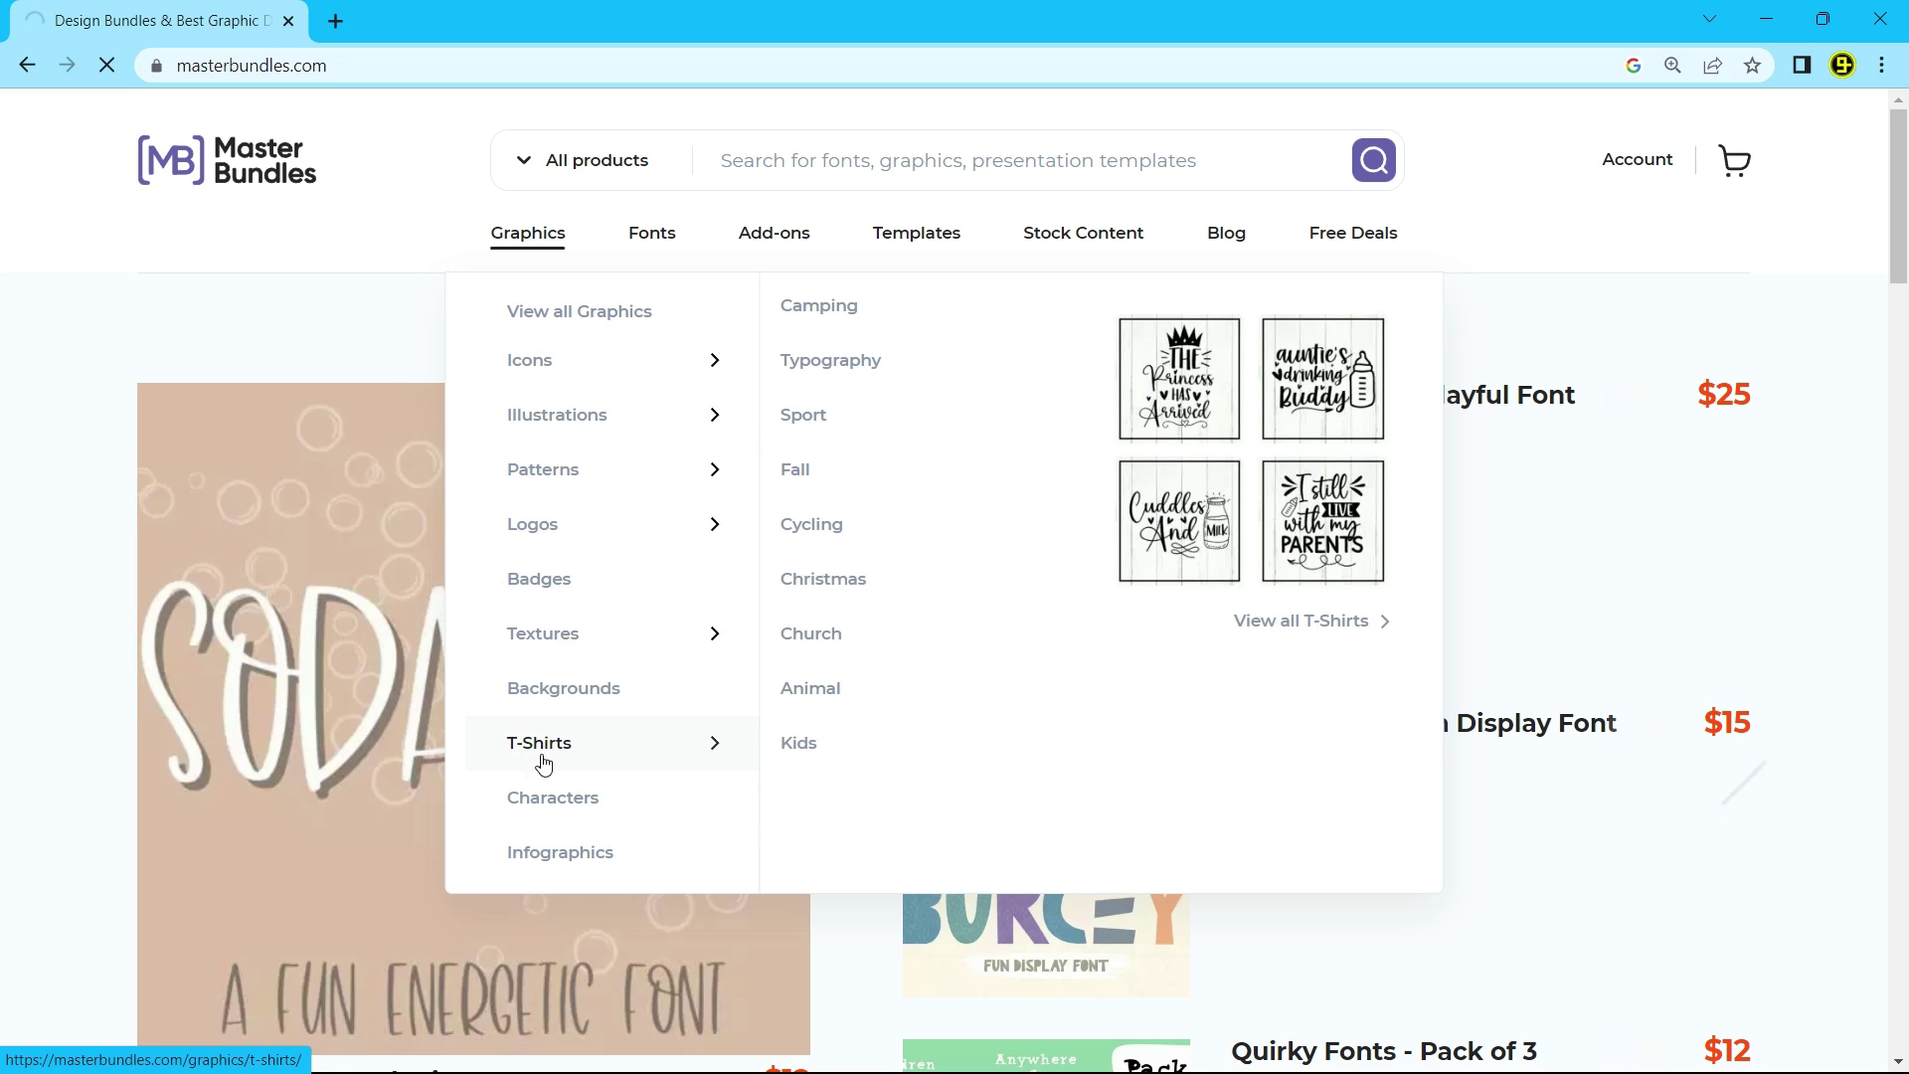
pyautogui.moveTo(543, 856)
pyautogui.scroll(-20, 844, 342)
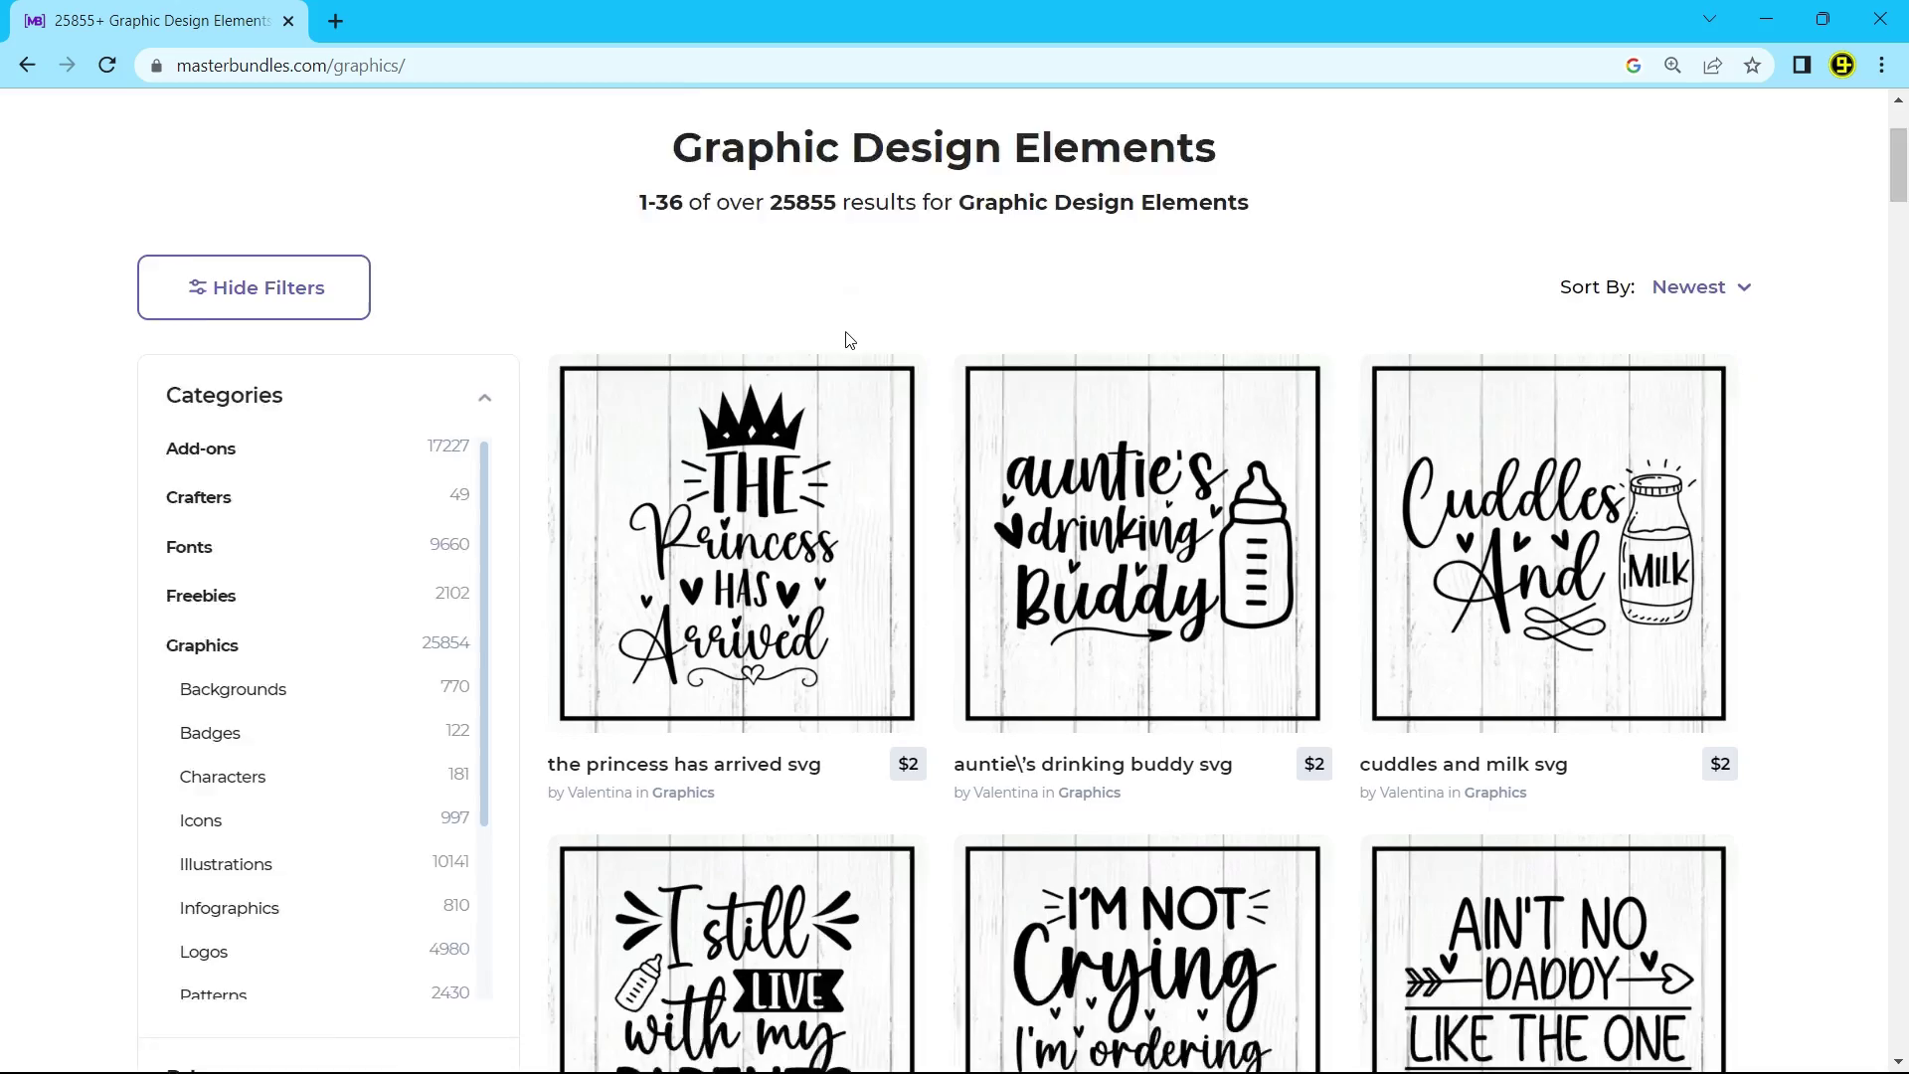
pyautogui.scroll(-20, 846, 339)
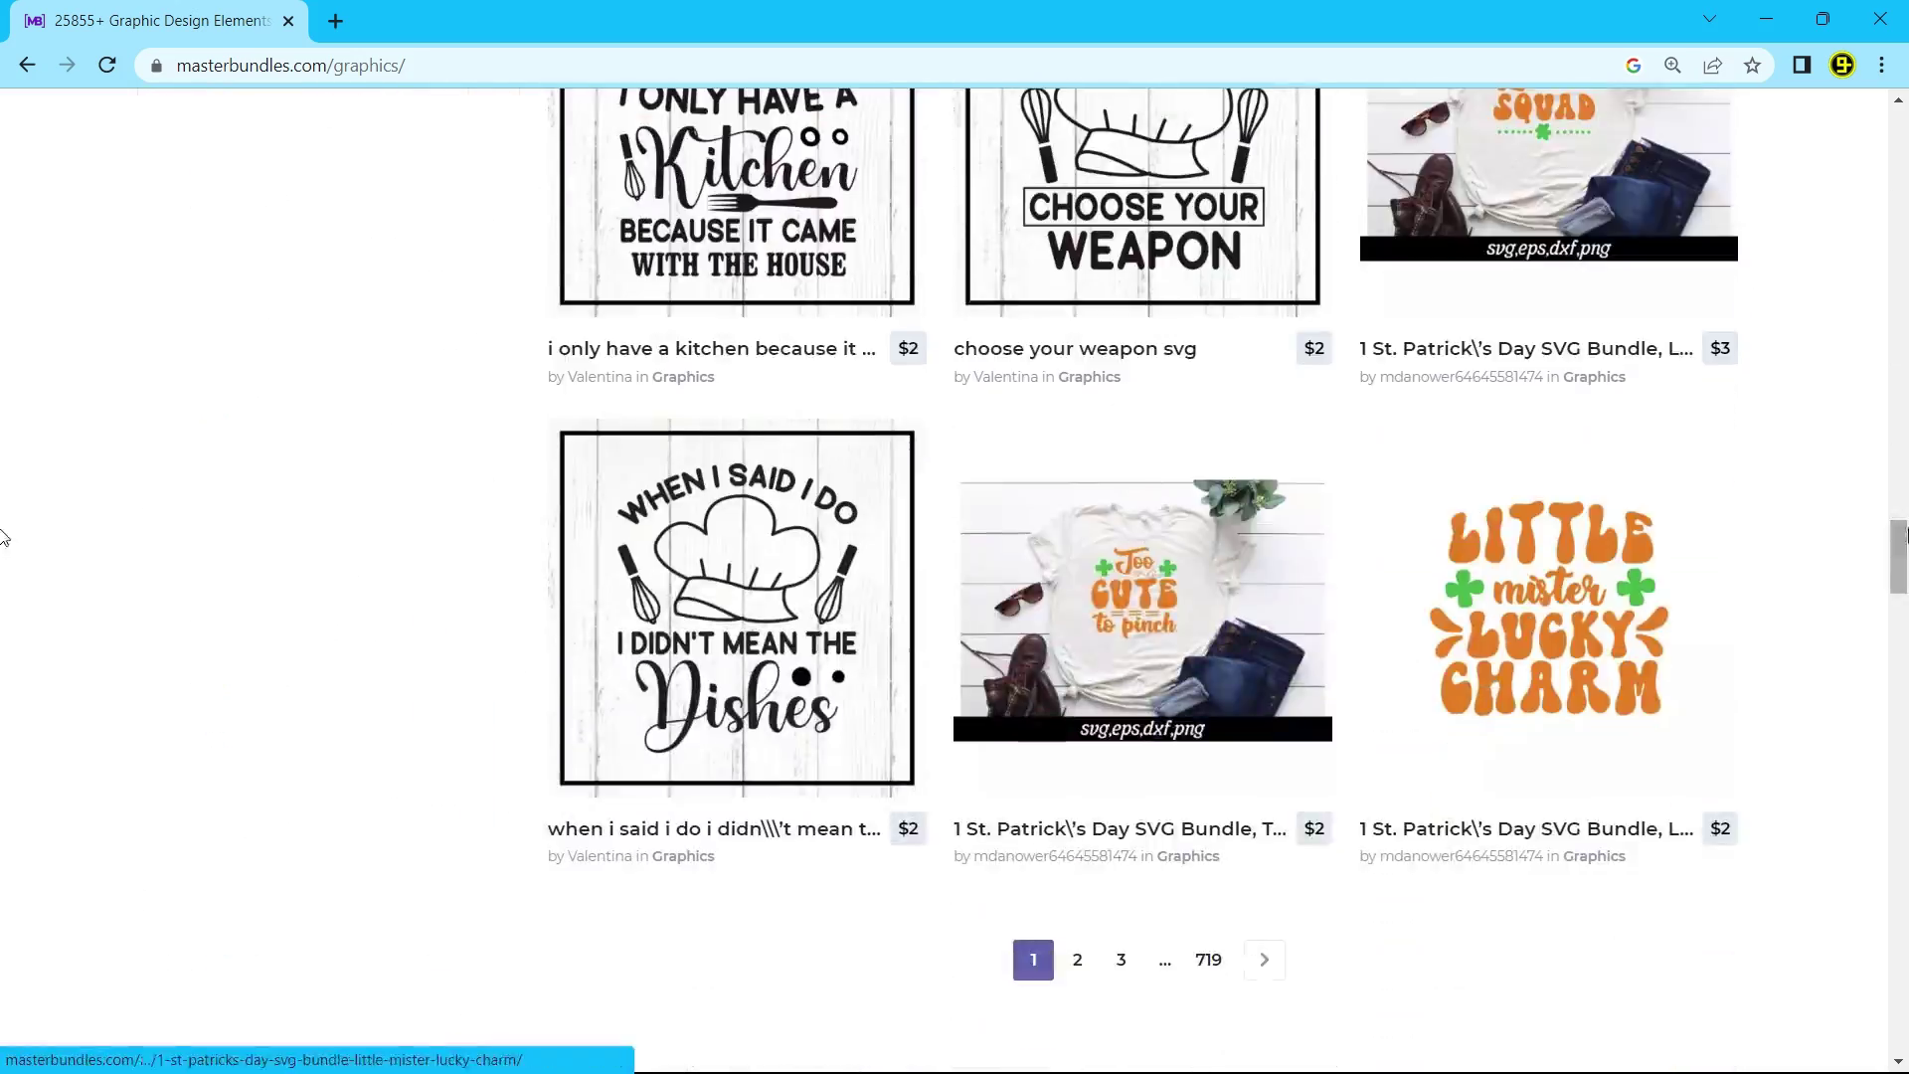
pyautogui.moveTo(1901, 554); pyautogui.dragTo(1903, 146)
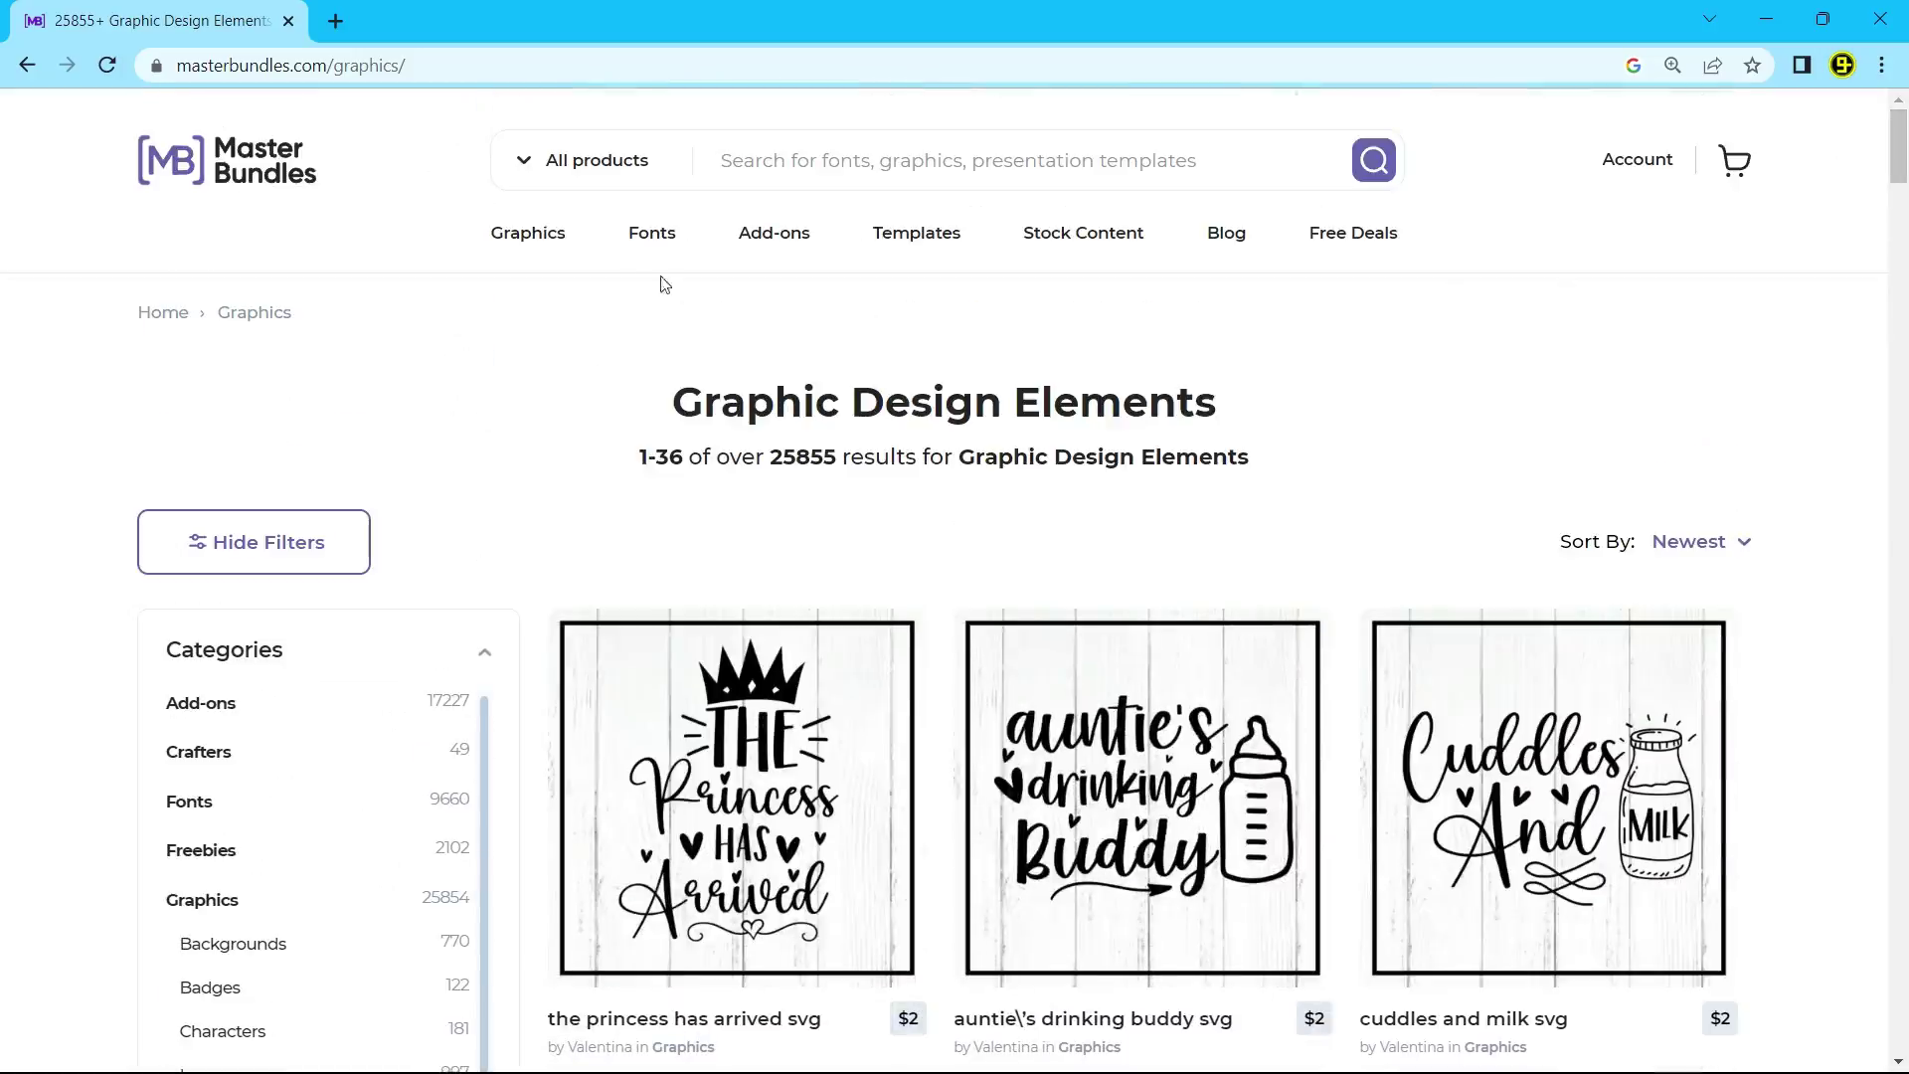
# Browse the Fonts catalog of over 9,660 fonts and return to its top
pyautogui.click(651, 232)
pyautogui.moveTo(555, 524)
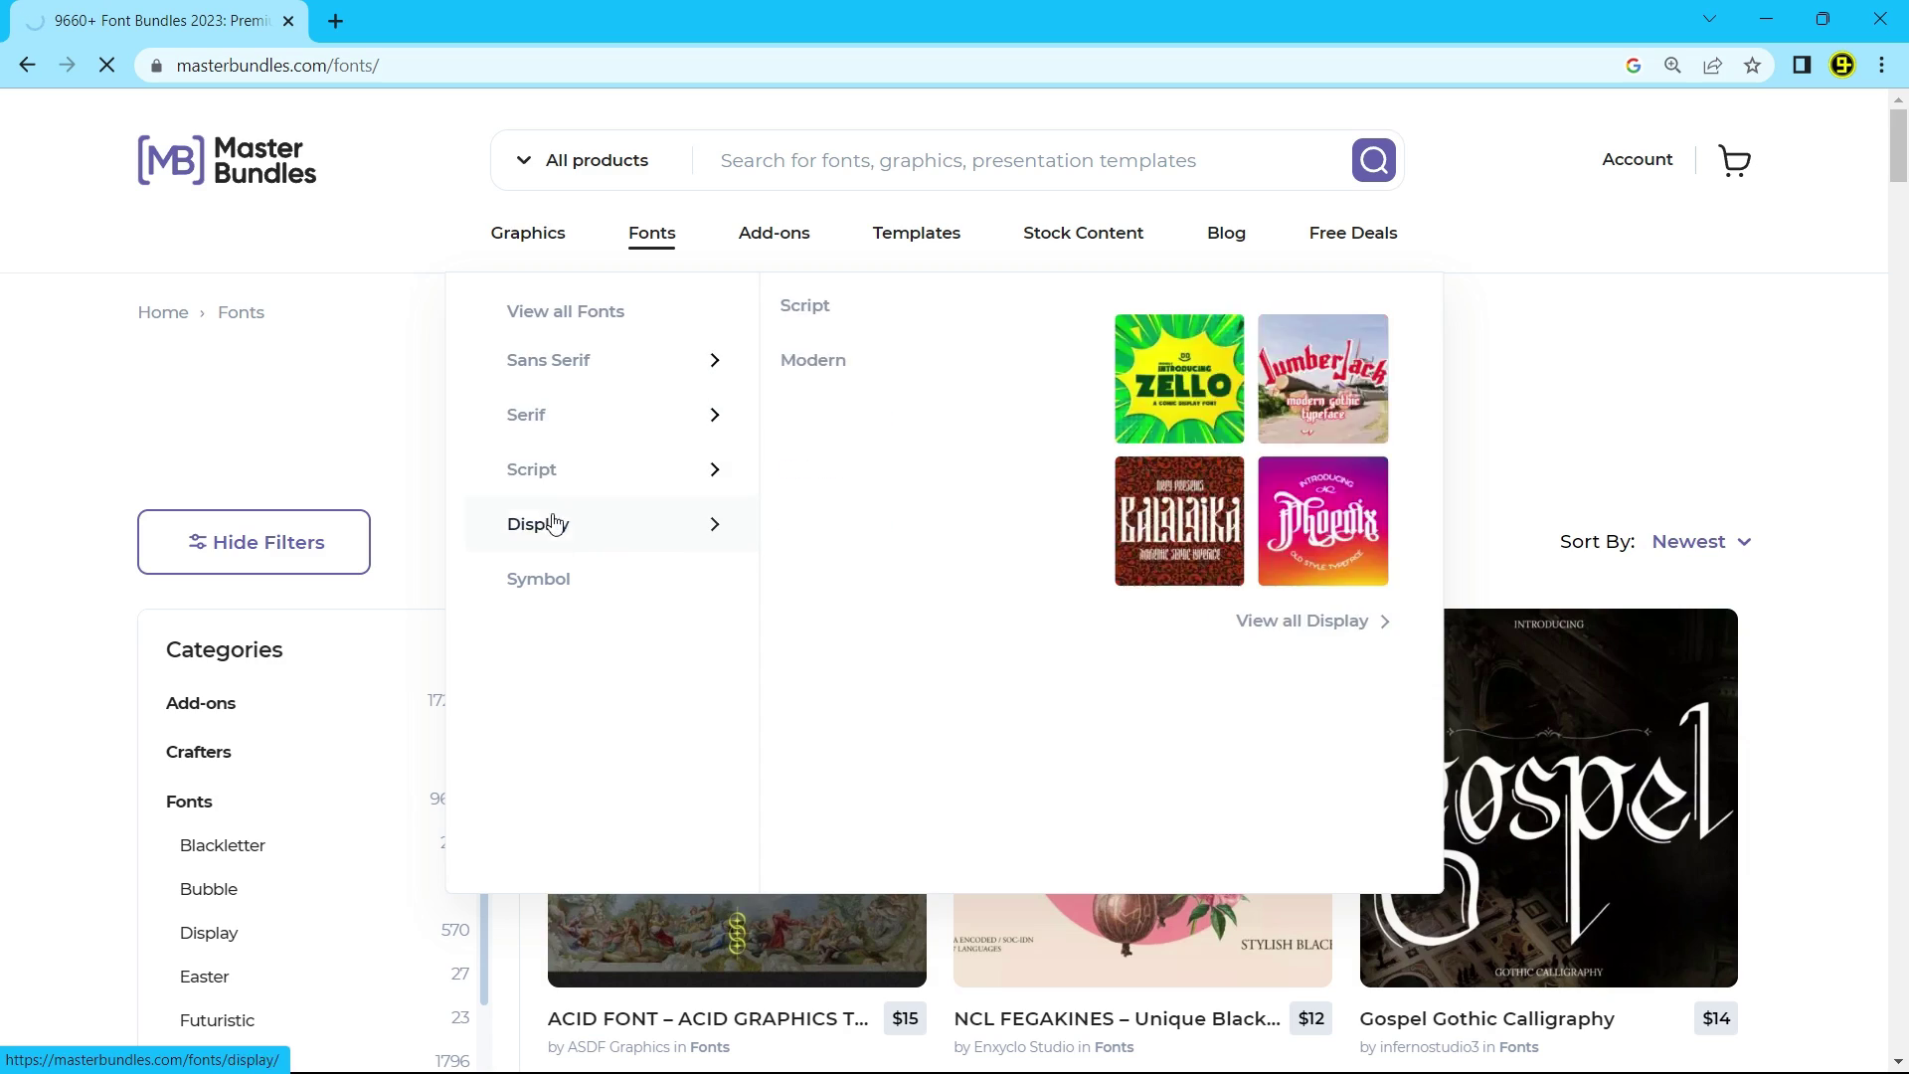
pyautogui.scroll(-10, 1408, 487)
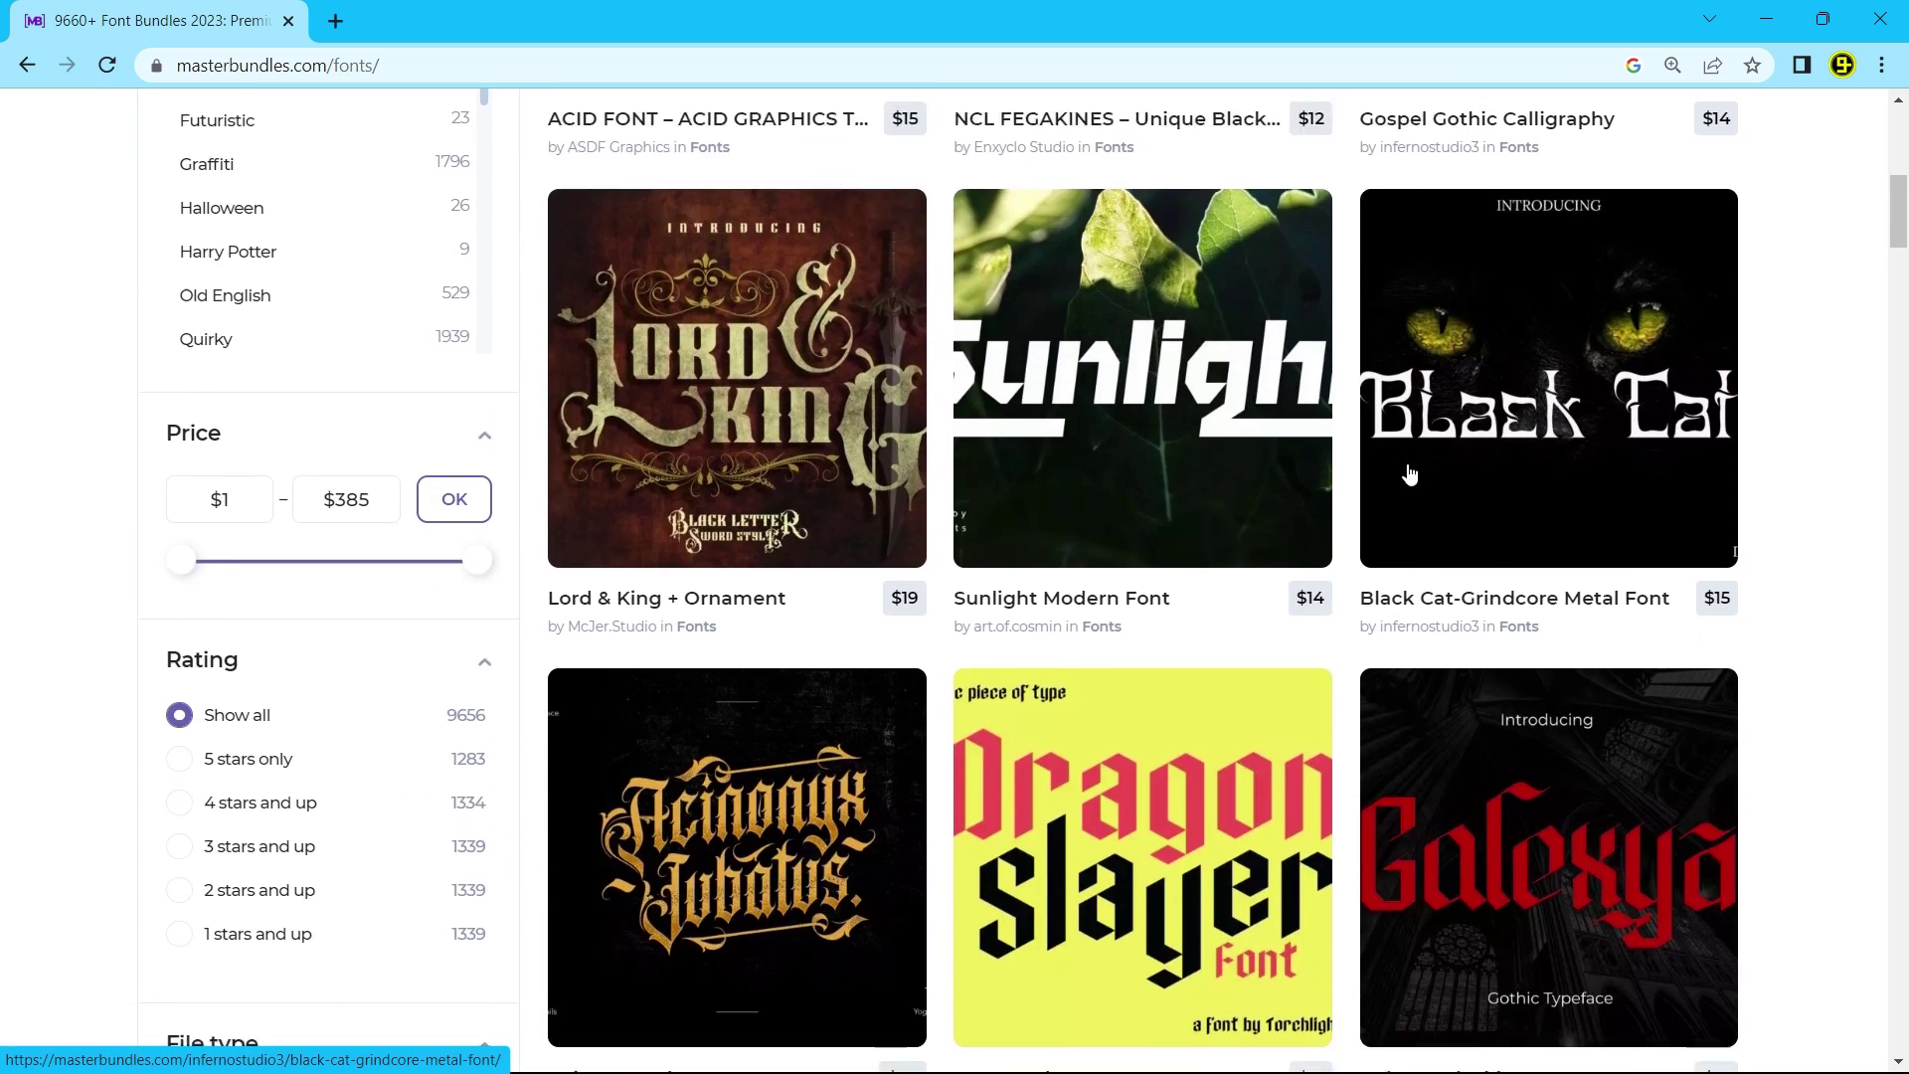
pyautogui.scroll(-20, 1410, 474)
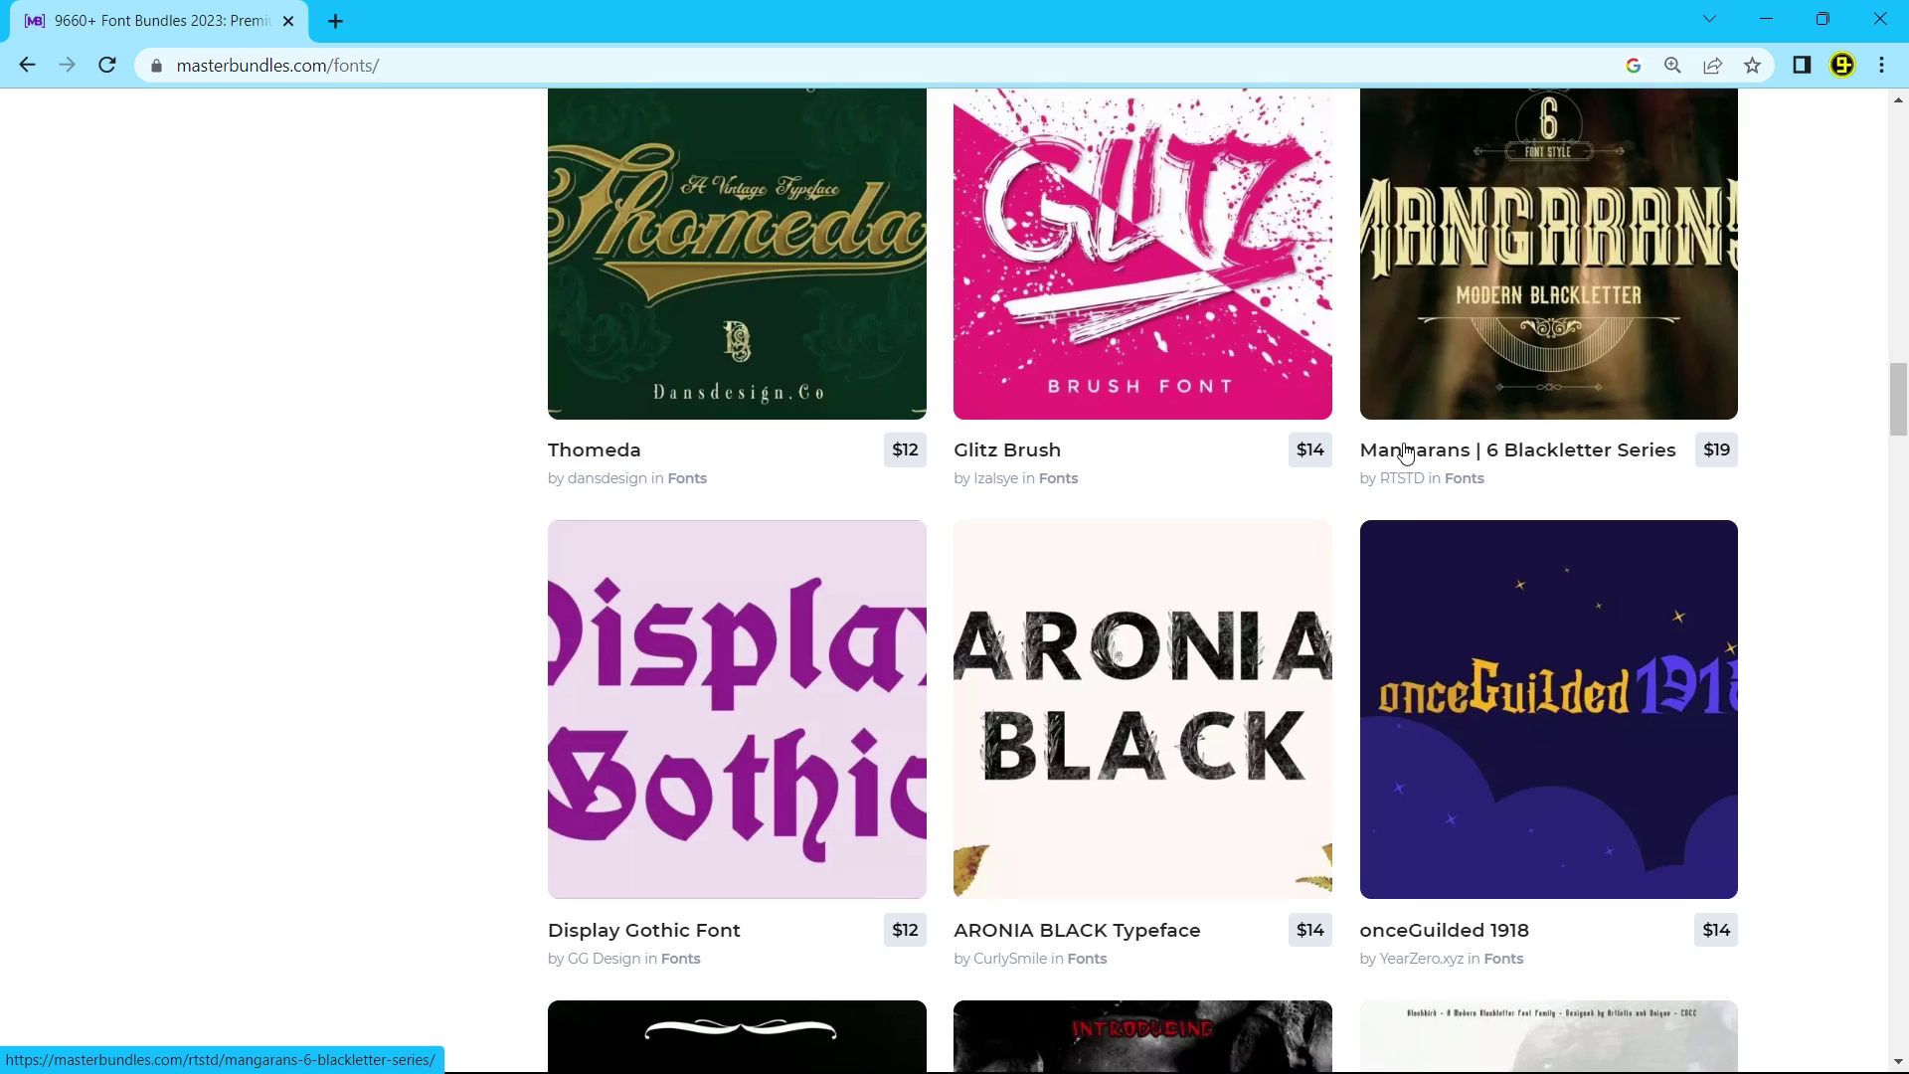
pyautogui.scroll(-15, 1408, 453)
pyautogui.press('Home')
pyautogui.moveTo(754, 237)
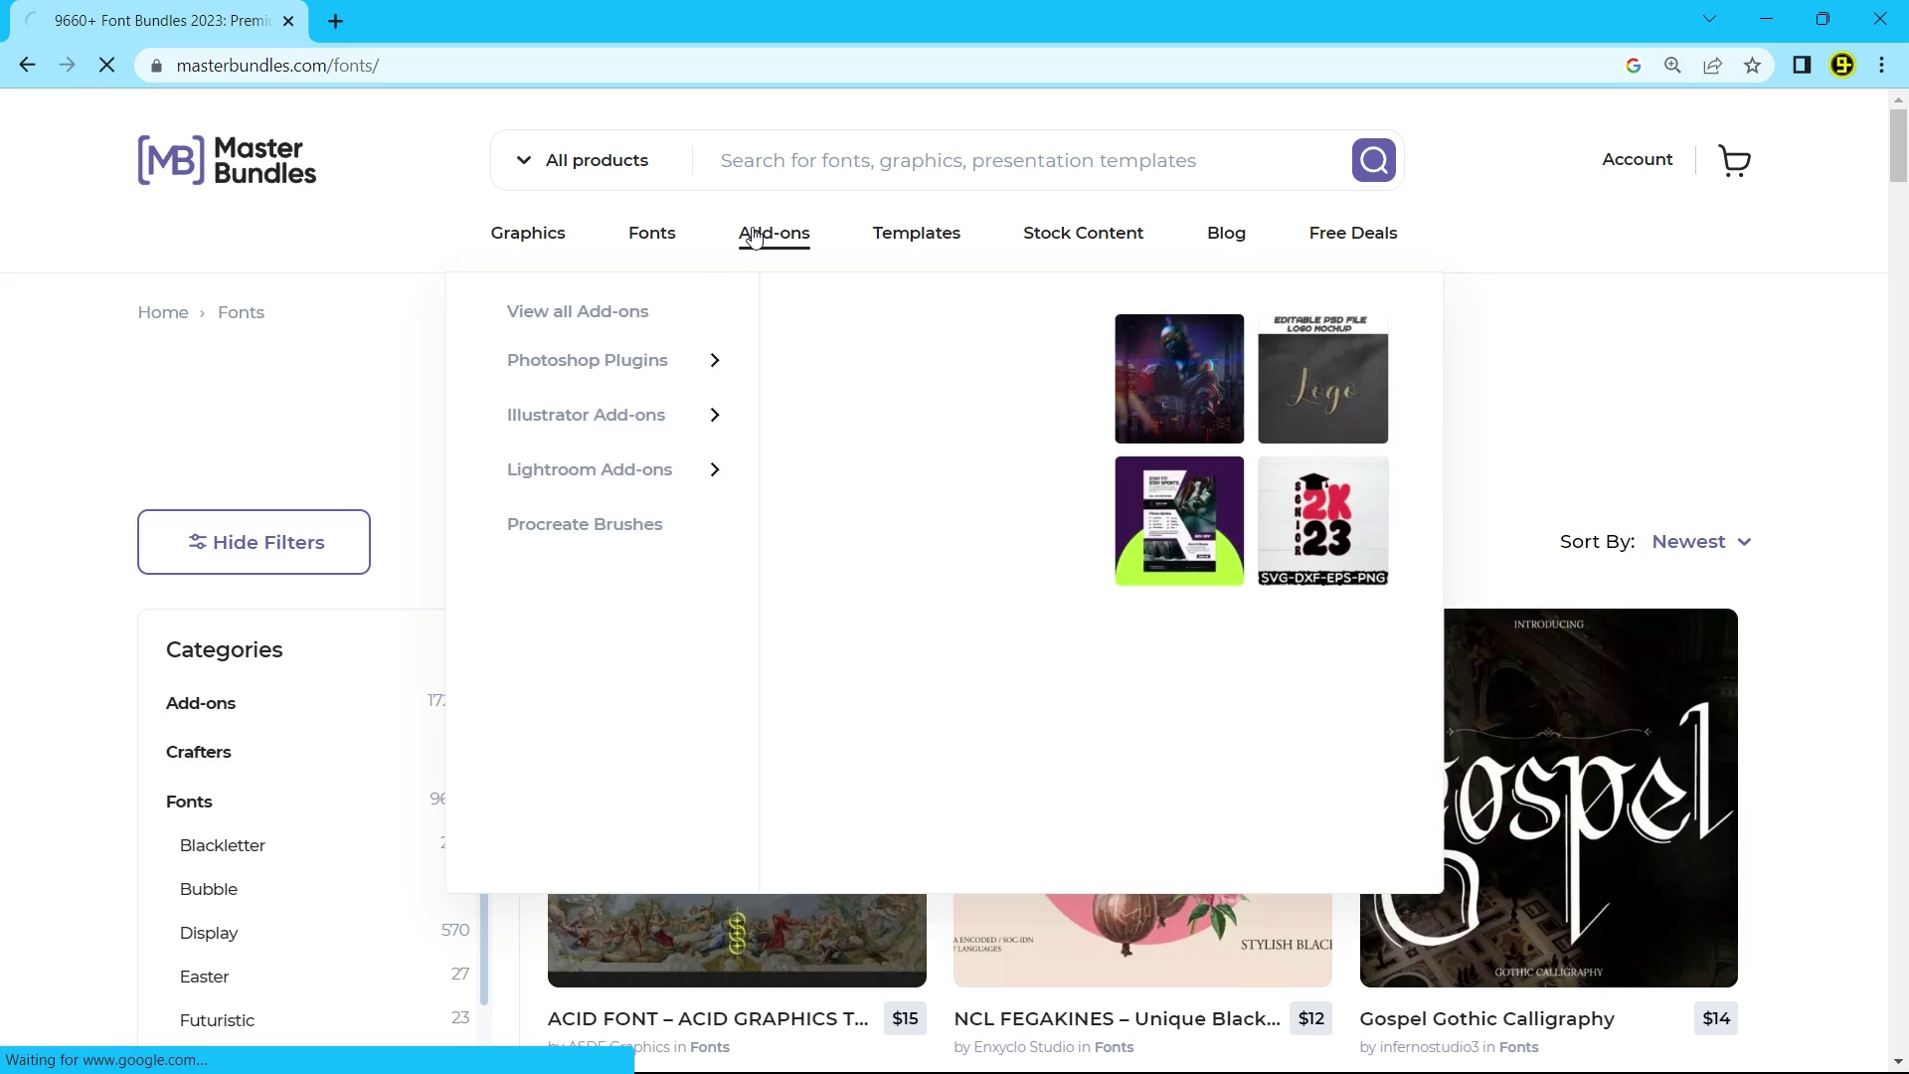
pyautogui.moveTo(610, 358)
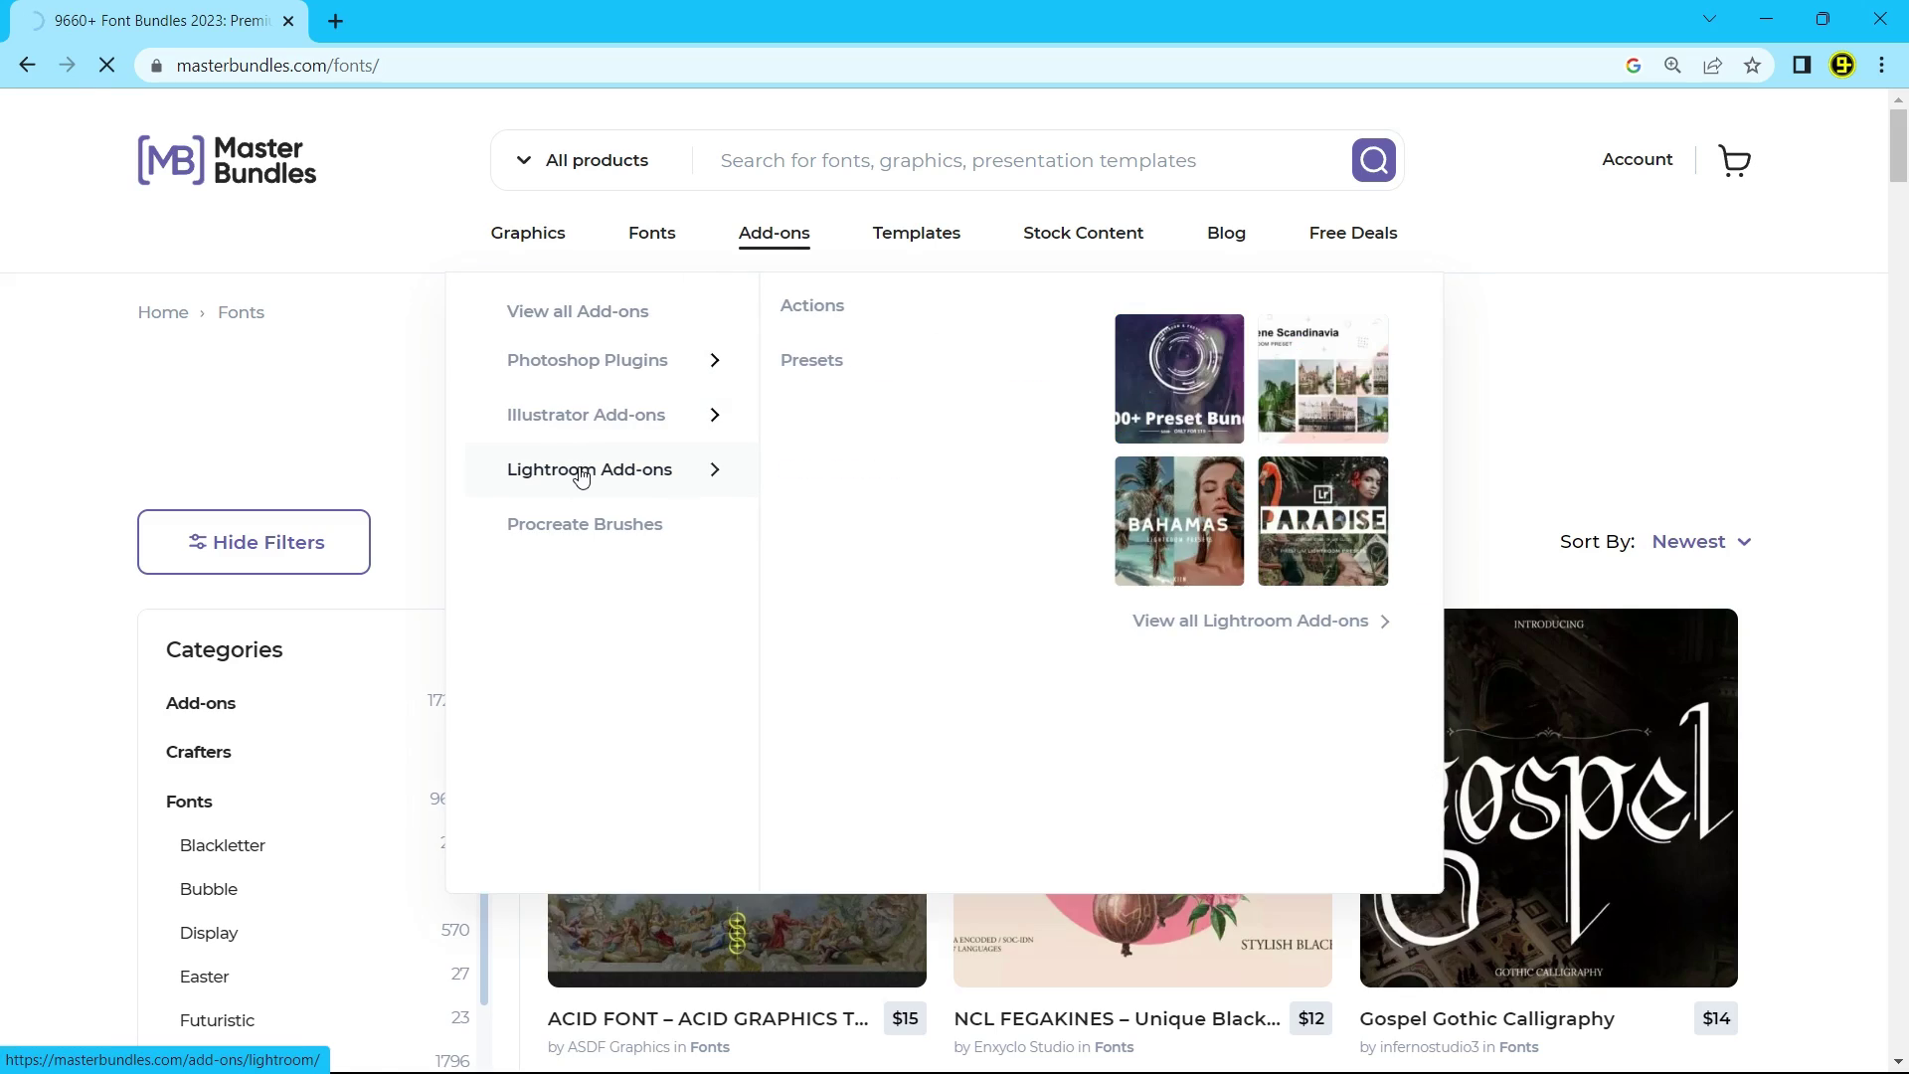
# Browse the Creative Plugins & Add-Ons category page
pyautogui.click(776, 233)
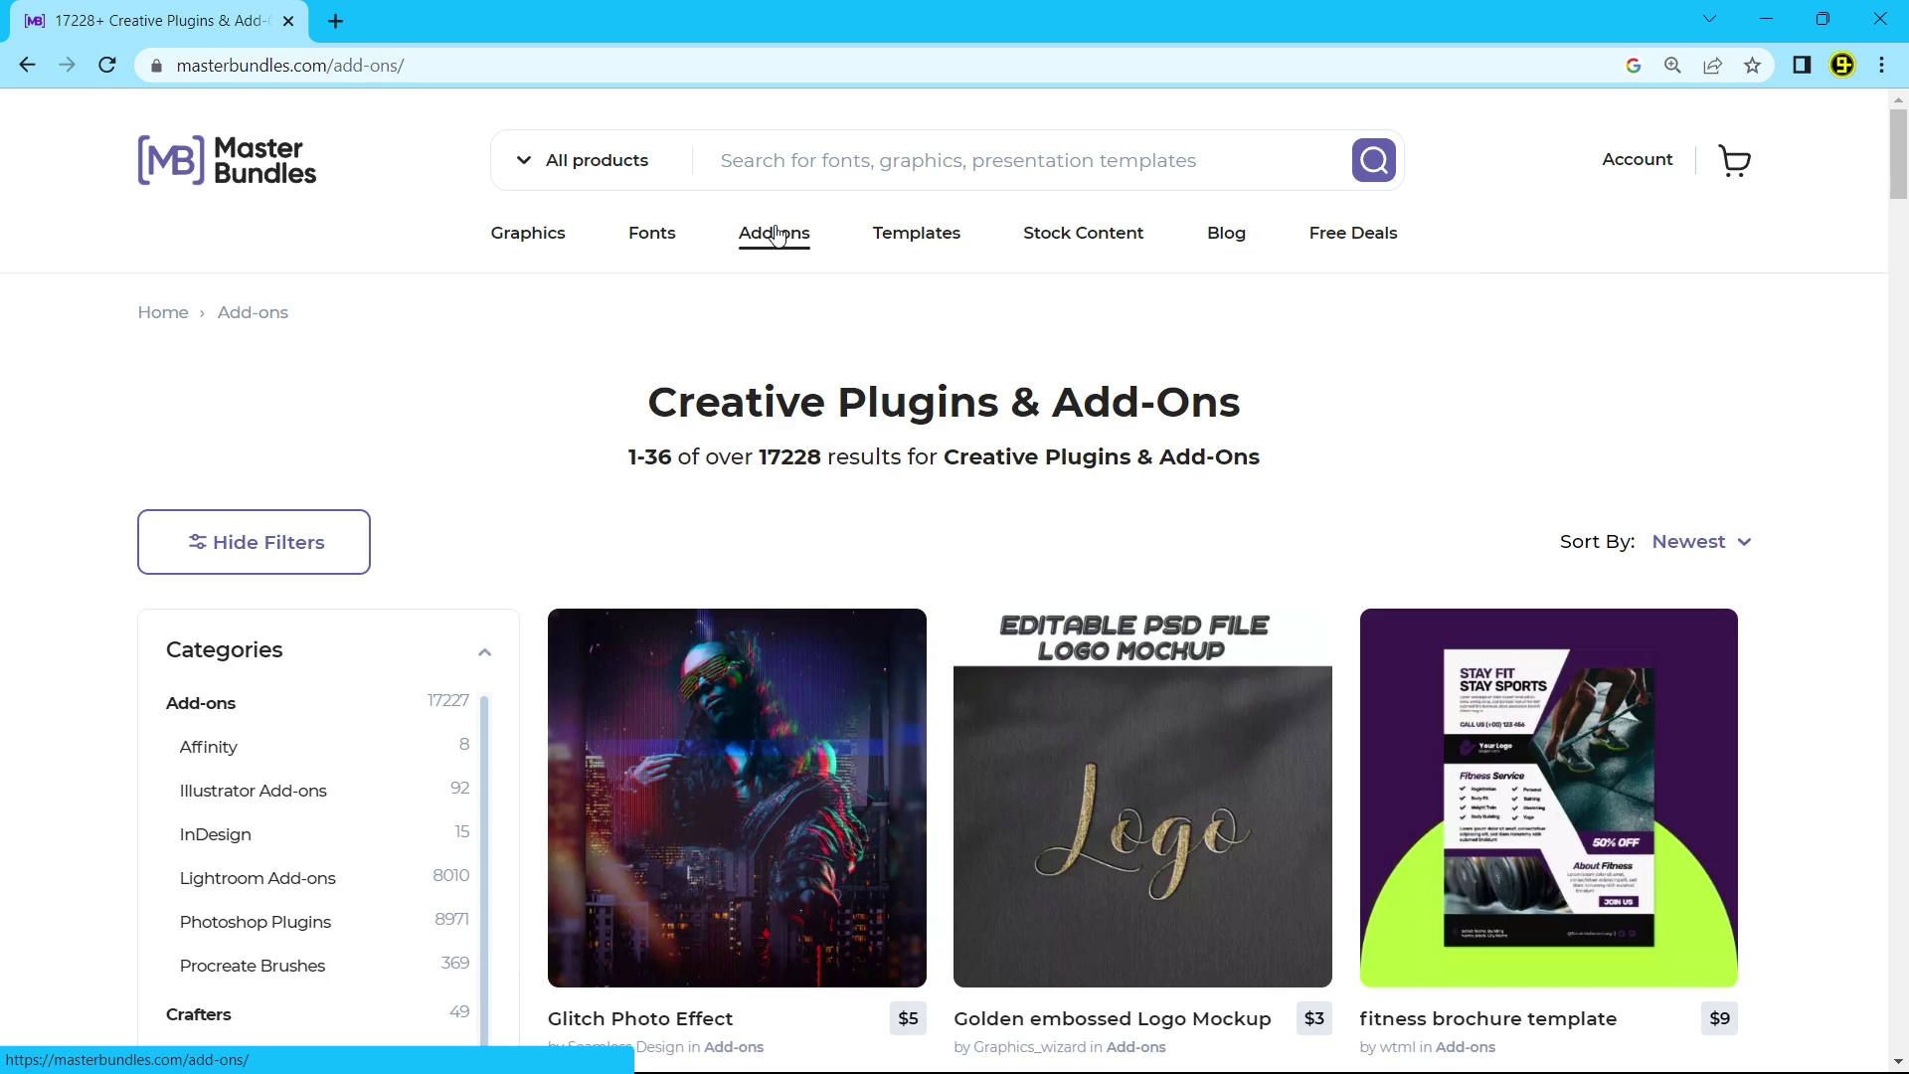
pyautogui.scroll(-6, 994, 398)
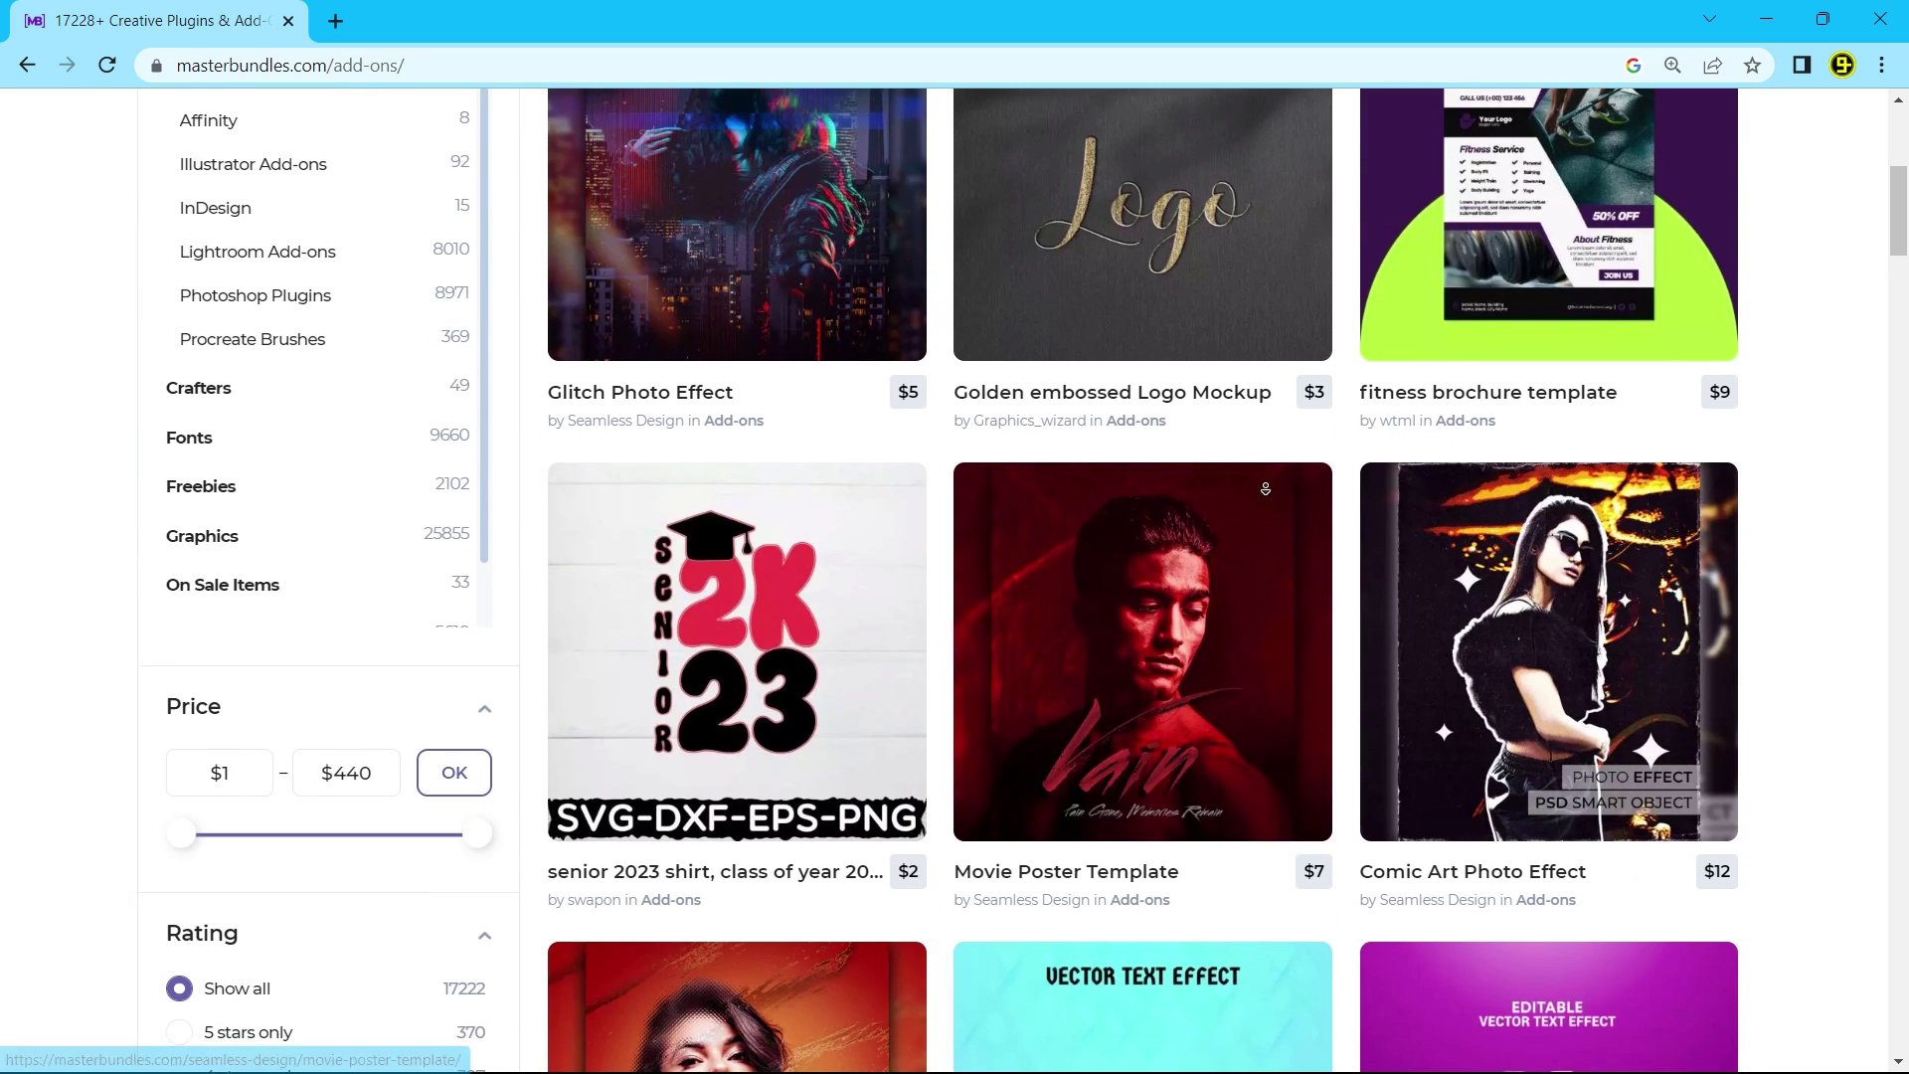
pyautogui.scroll(-15, 1264, 488)
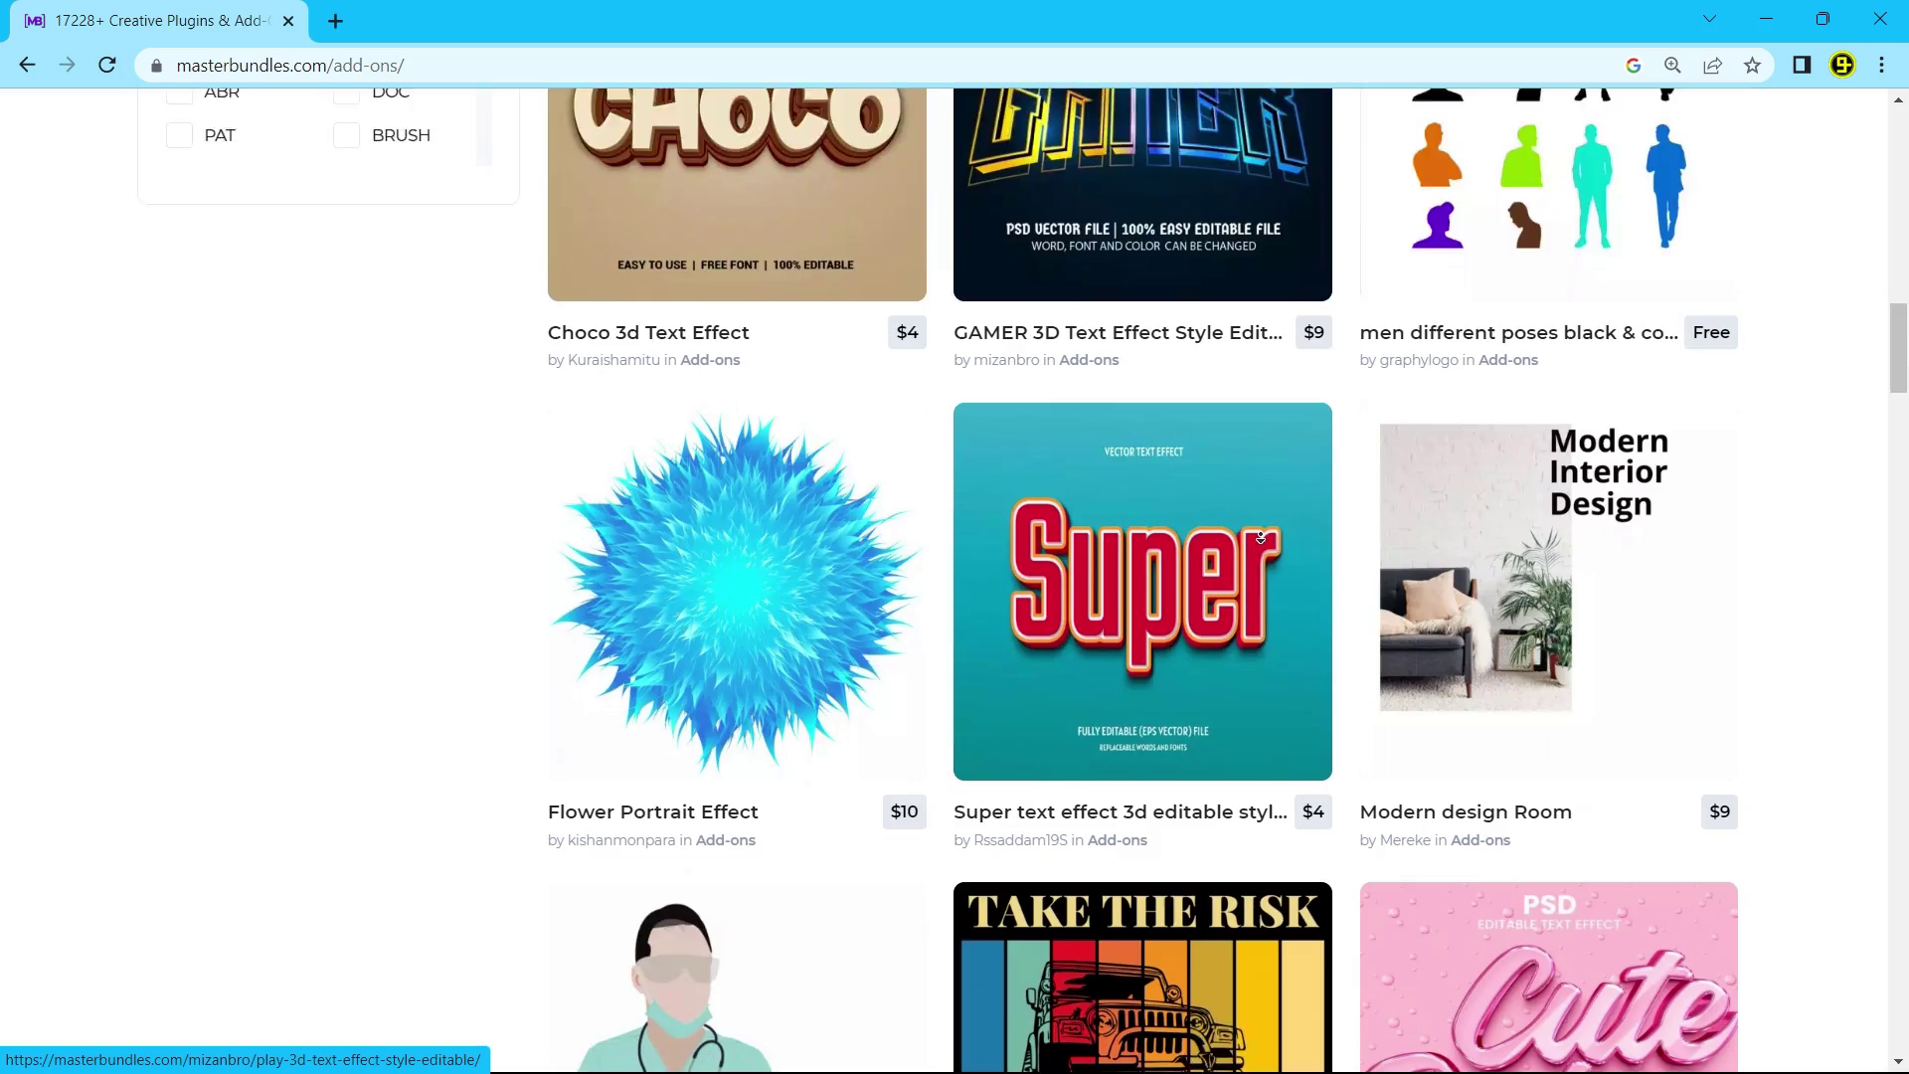
pyautogui.scroll(-20, 1261, 538)
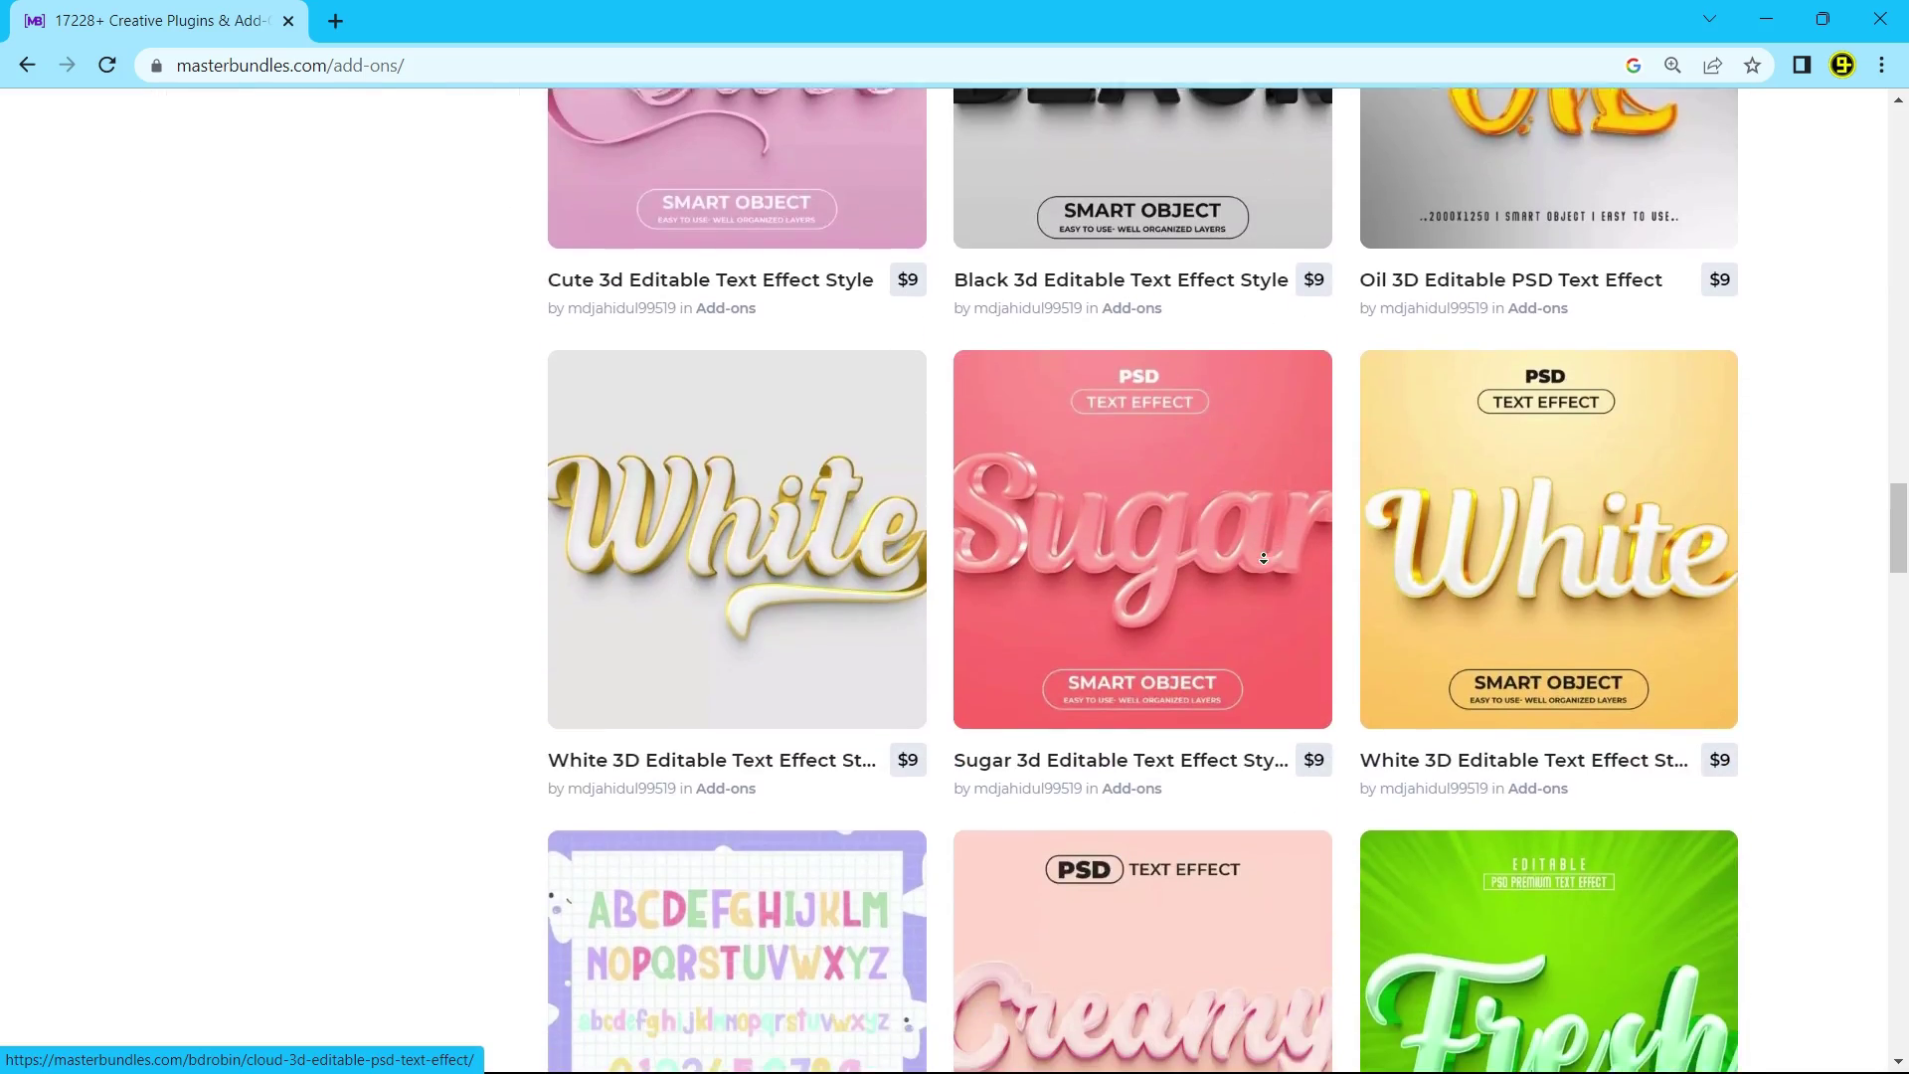
pyautogui.scroll(-12, 1263, 559)
pyautogui.scroll(20, 1129, 619)
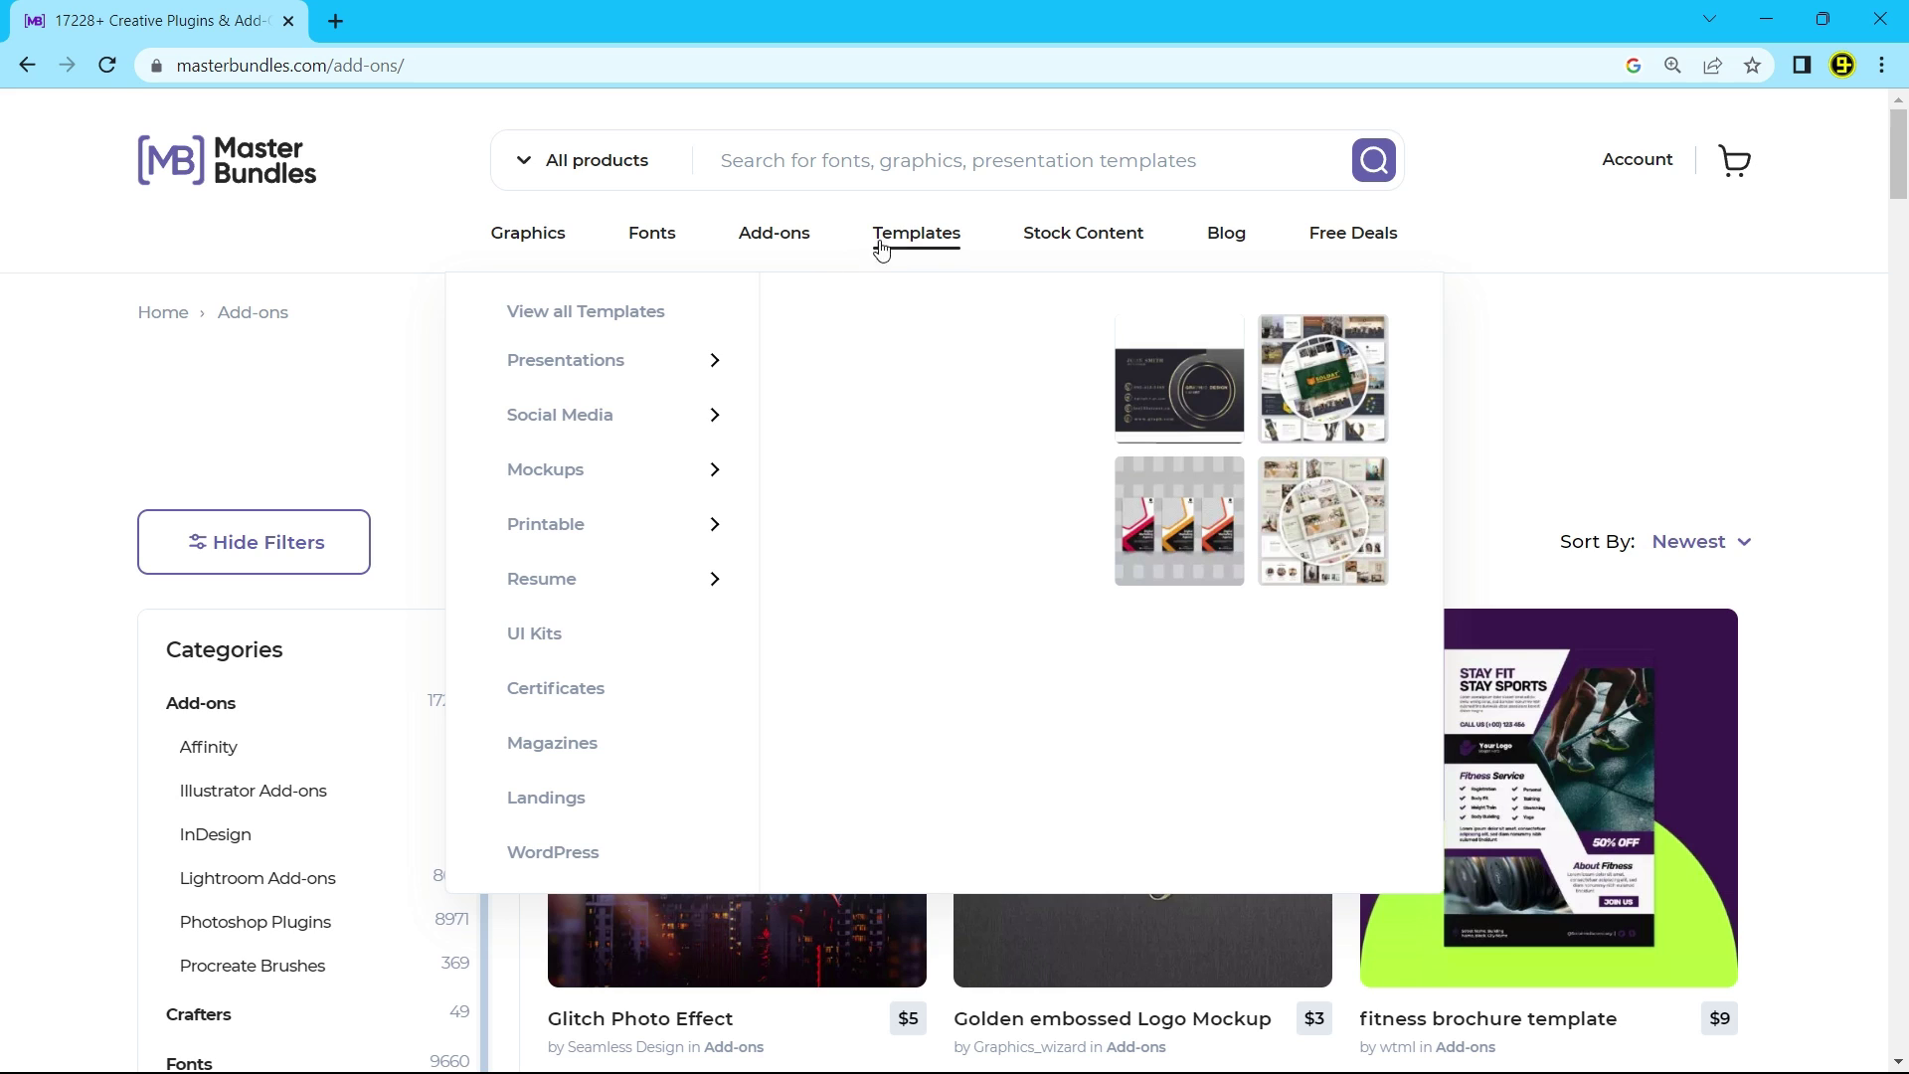
# Browse the Design Templates category page
pyautogui.click(880, 235)
pyautogui.scroll(-4, 1126, 513)
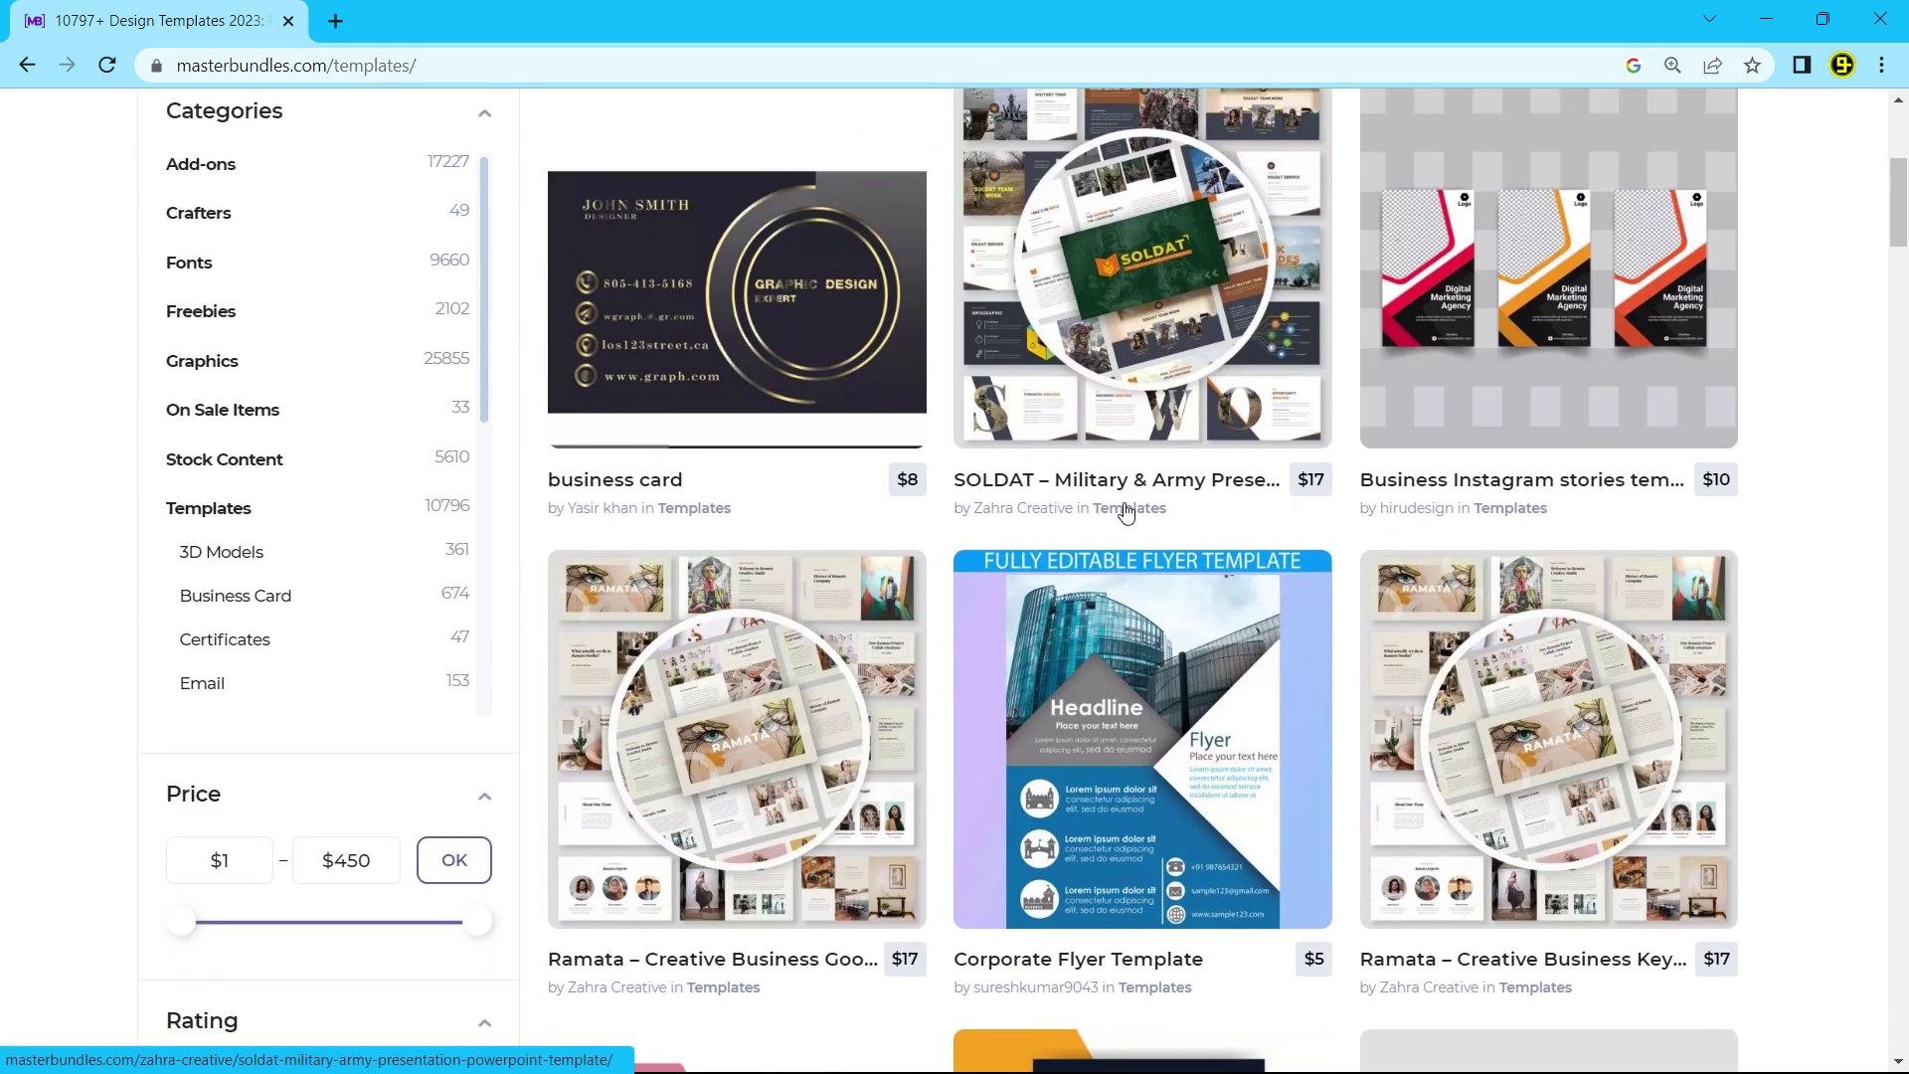
pyautogui.scroll(-15, 1124, 512)
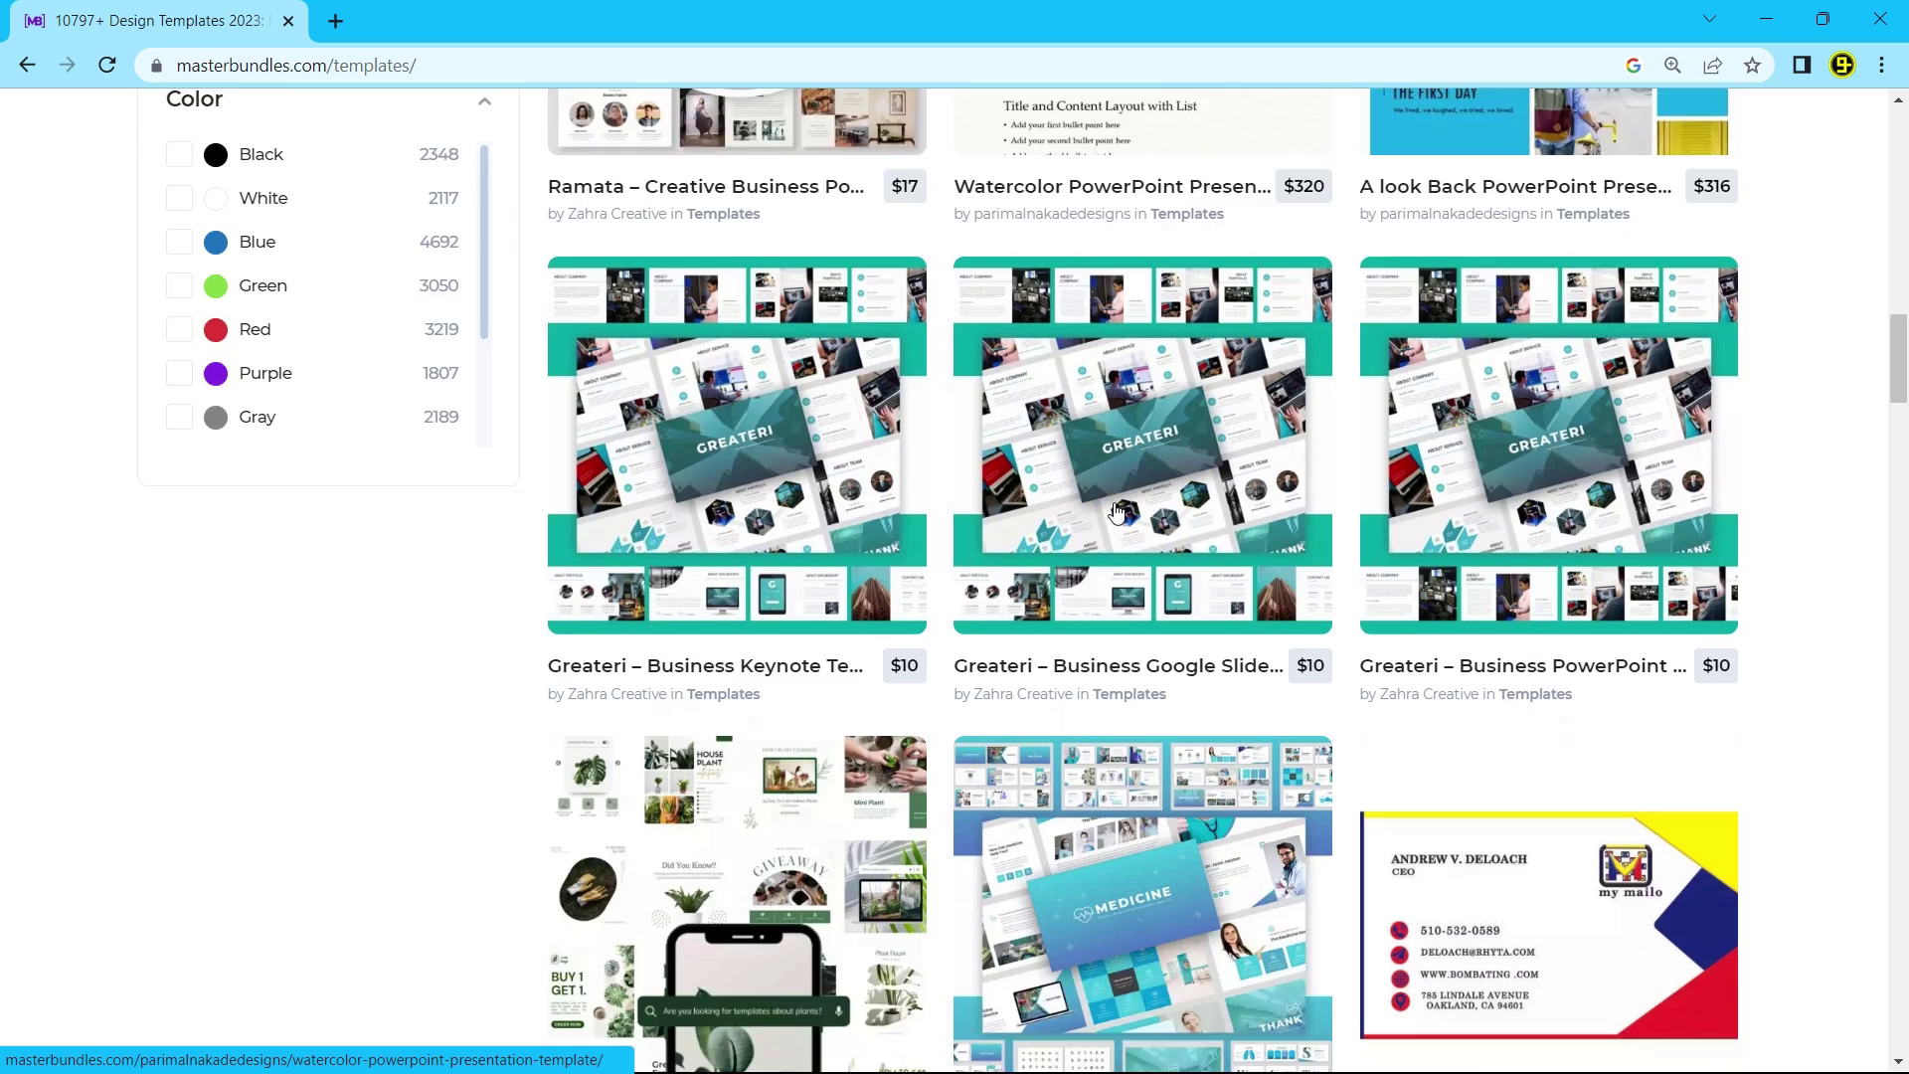
pyautogui.scroll(-20, 1116, 513)
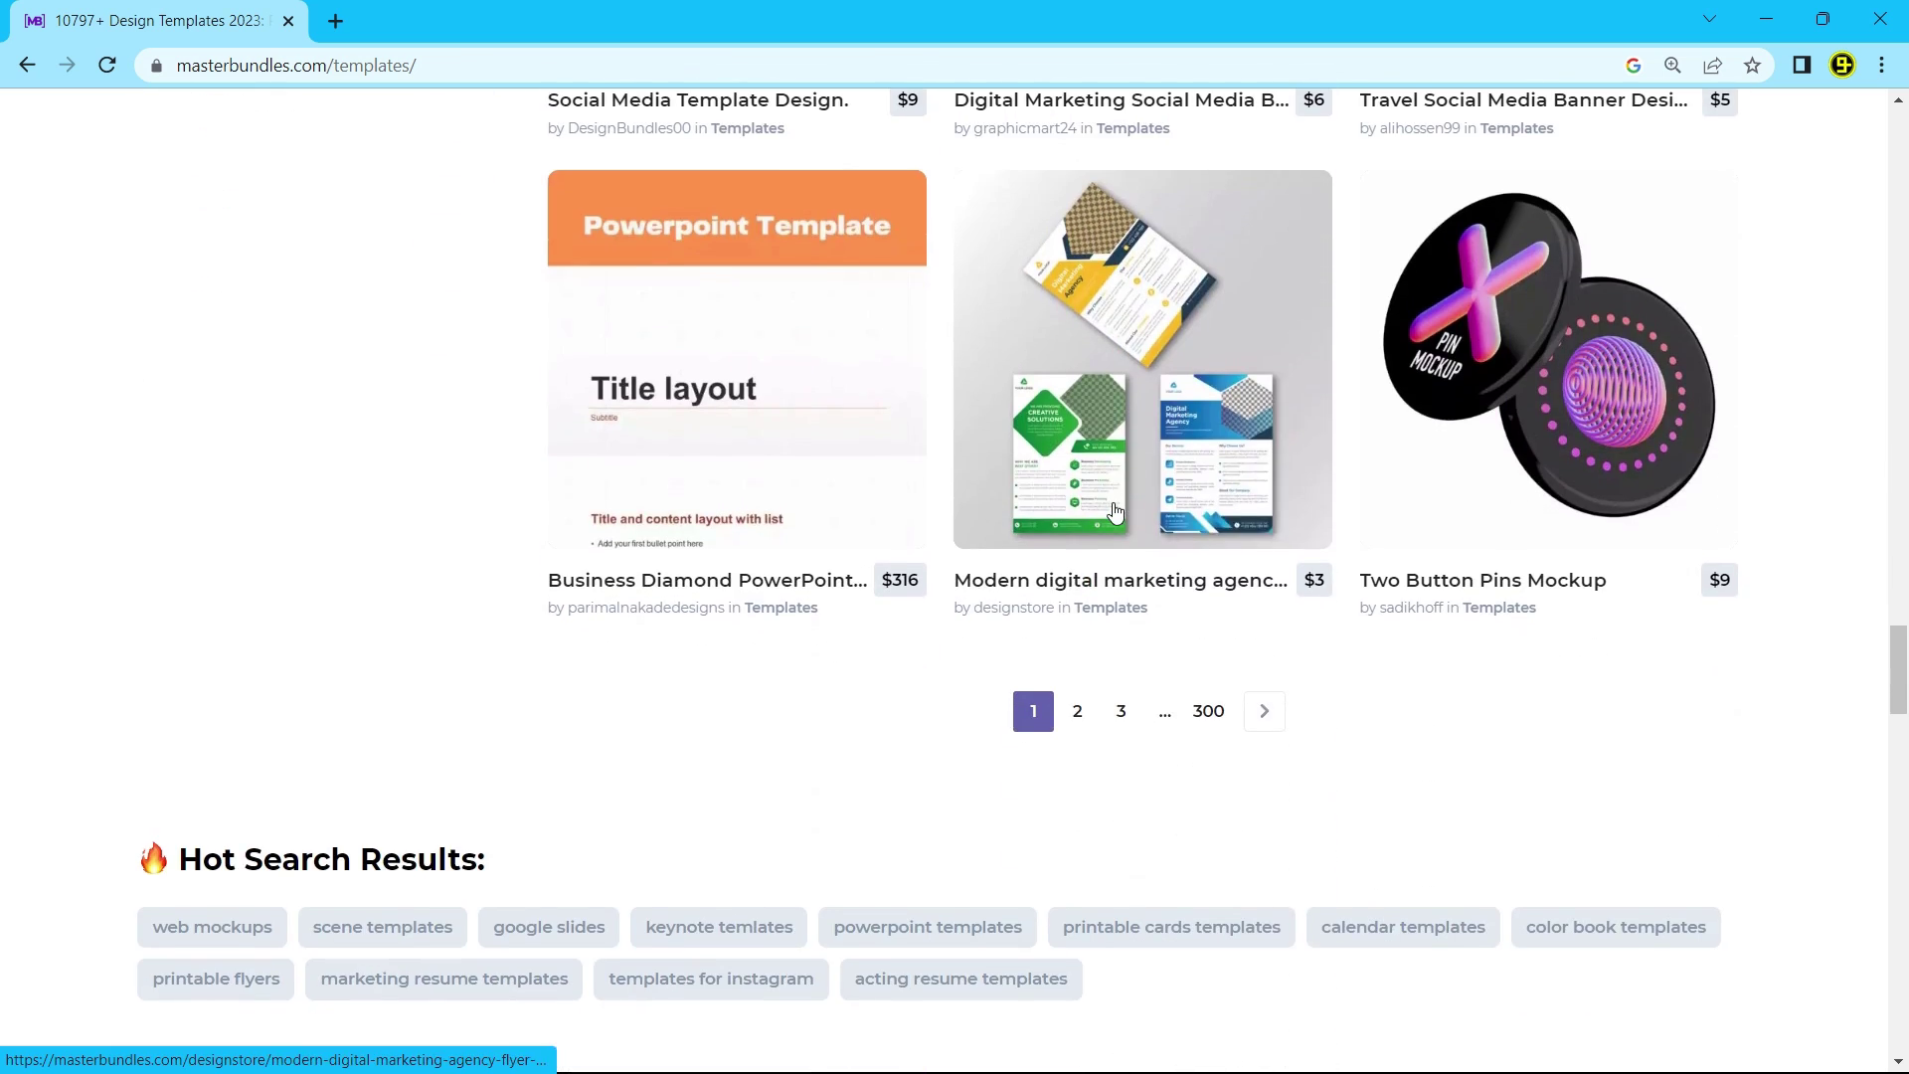
pyautogui.scroll(20, 1116, 512)
# View the Stock Content photos and images catalog, then head back to the homepage
pyautogui.click(1052, 238)
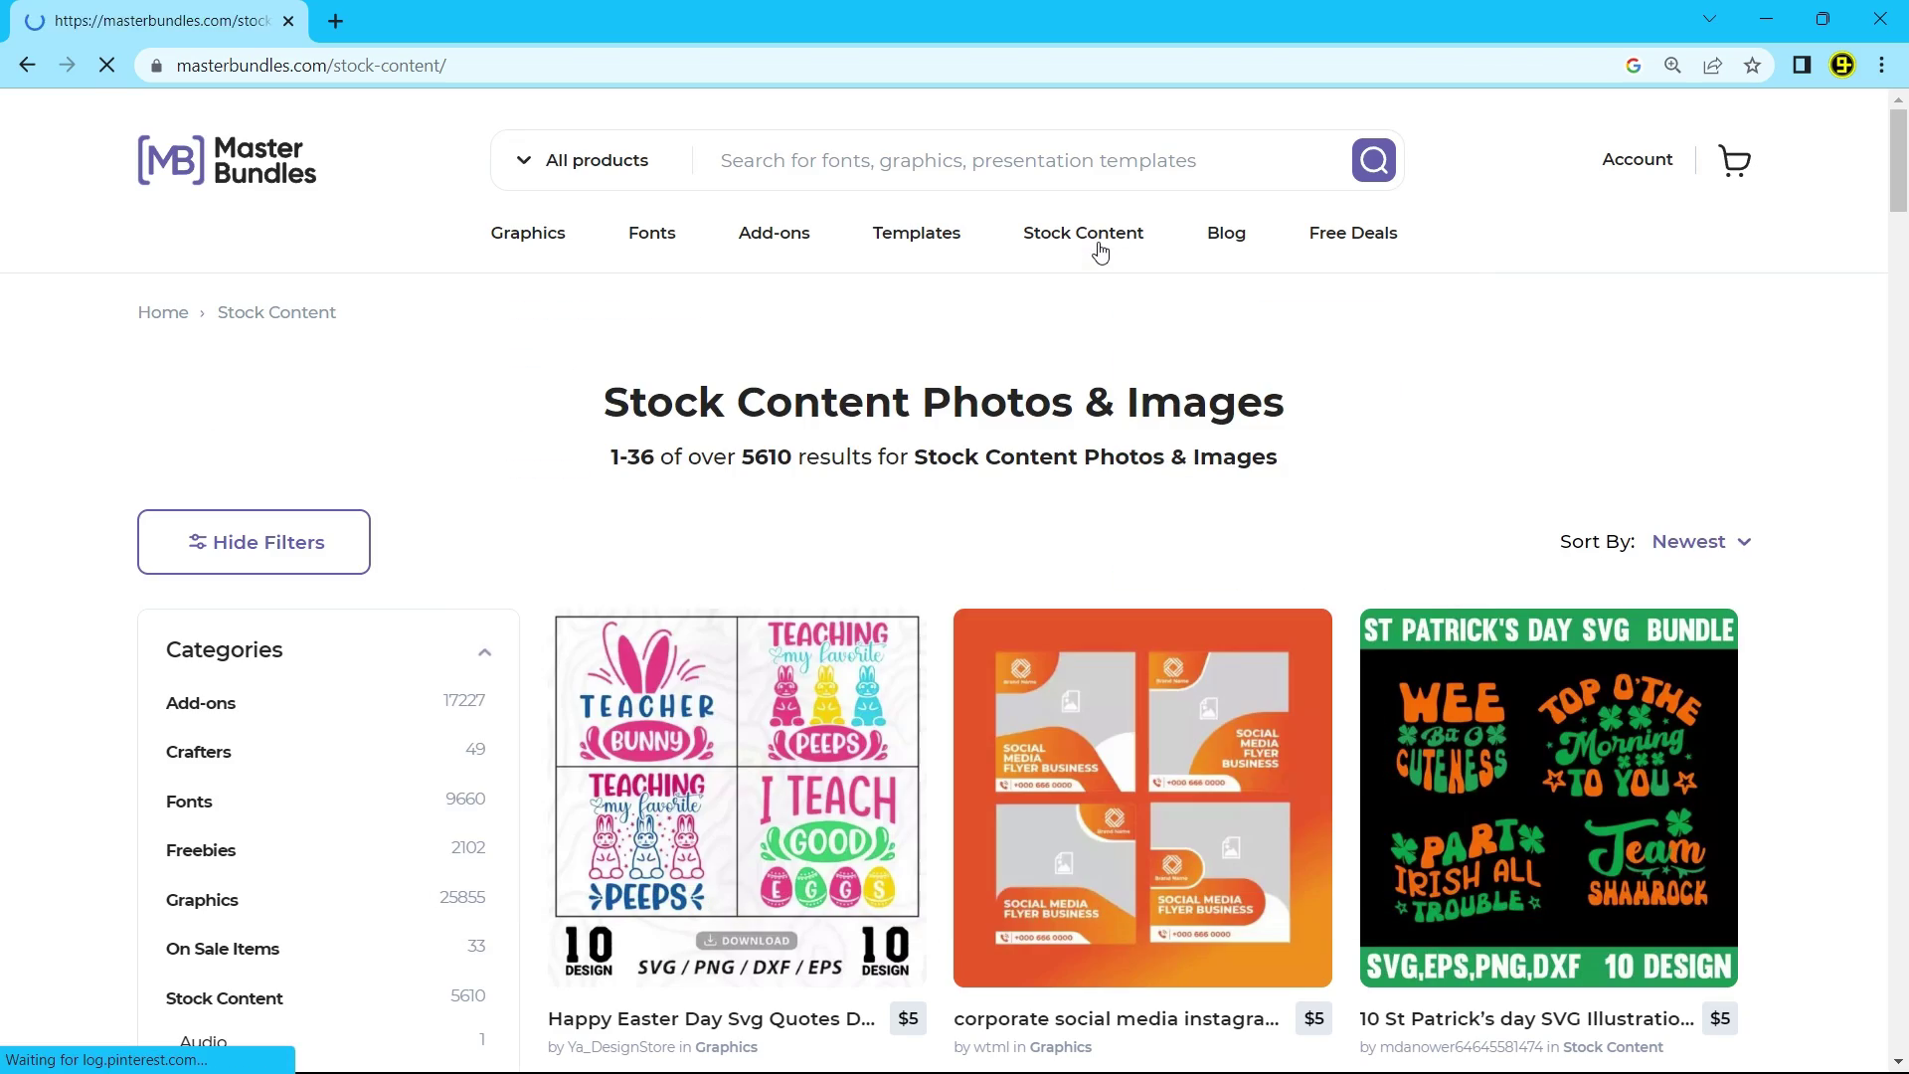
pyautogui.moveTo(917, 235)
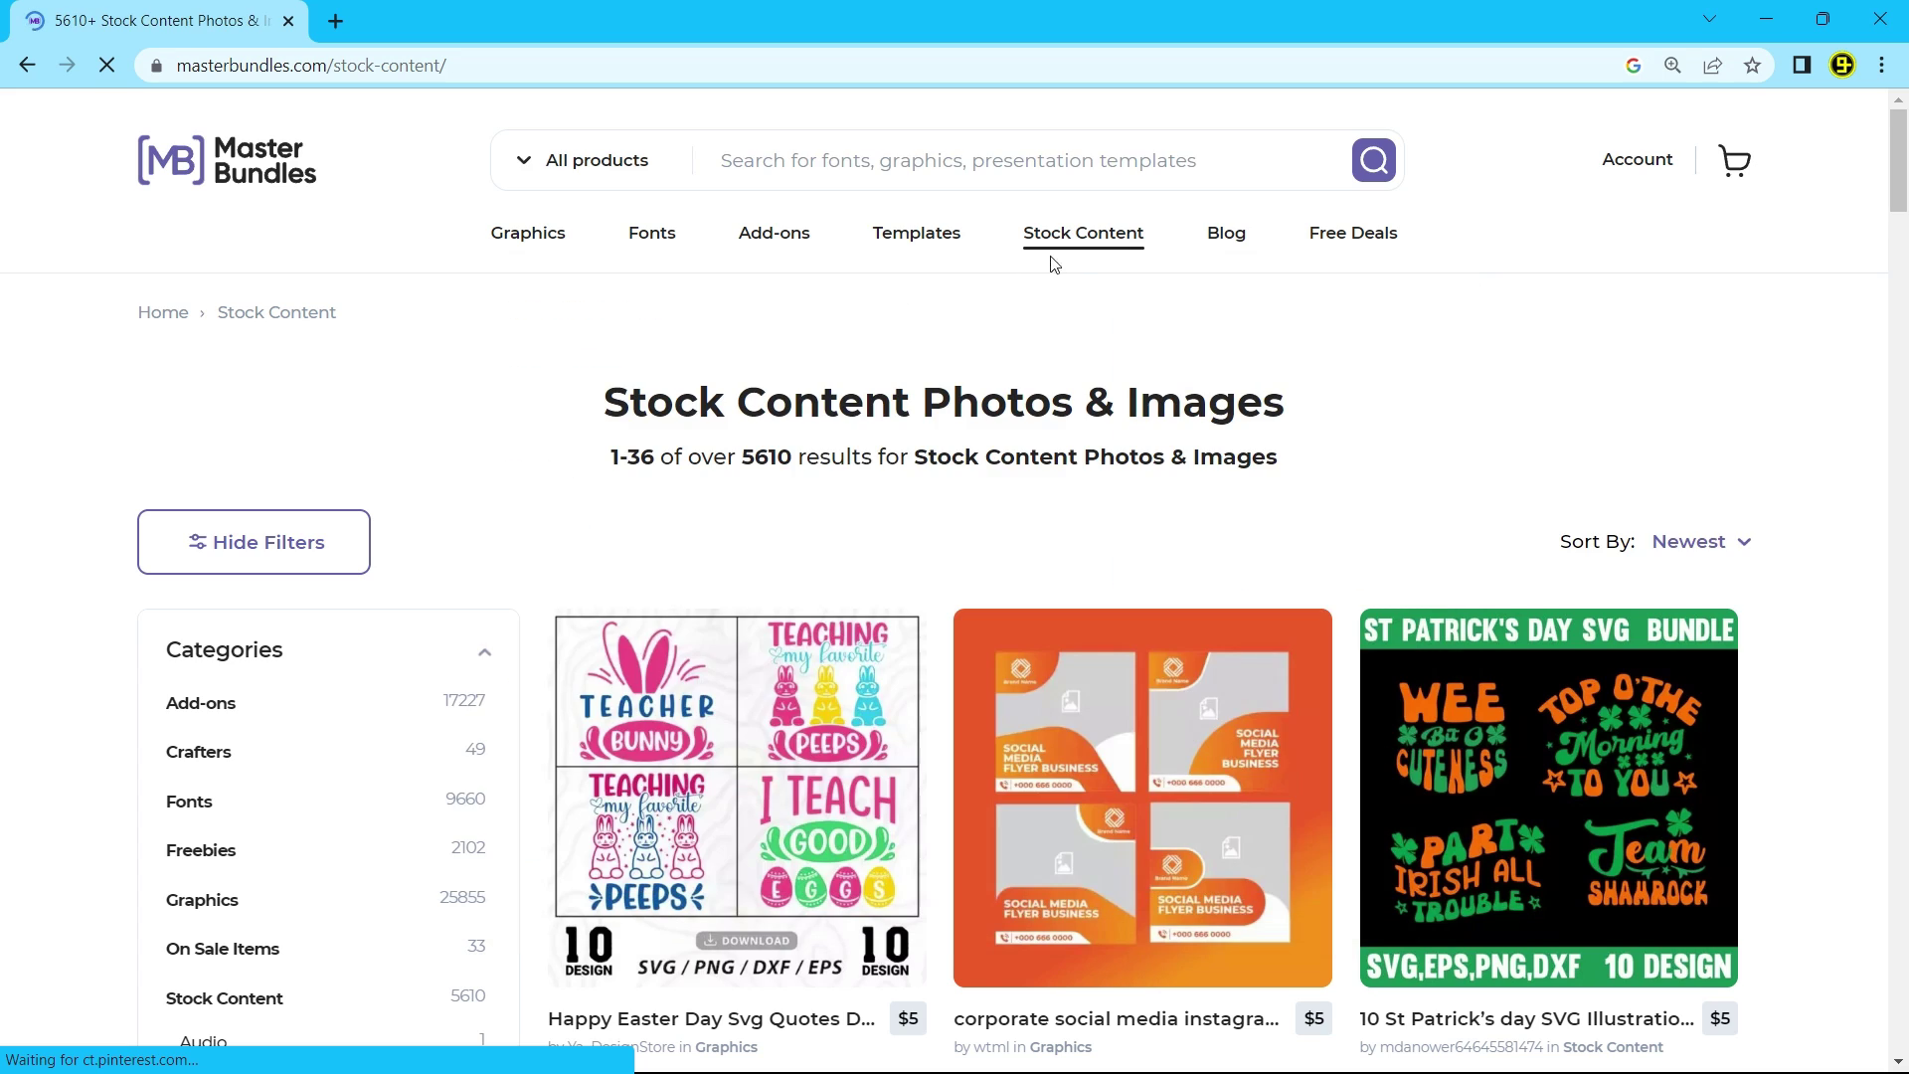
pyautogui.moveTo(1085, 257)
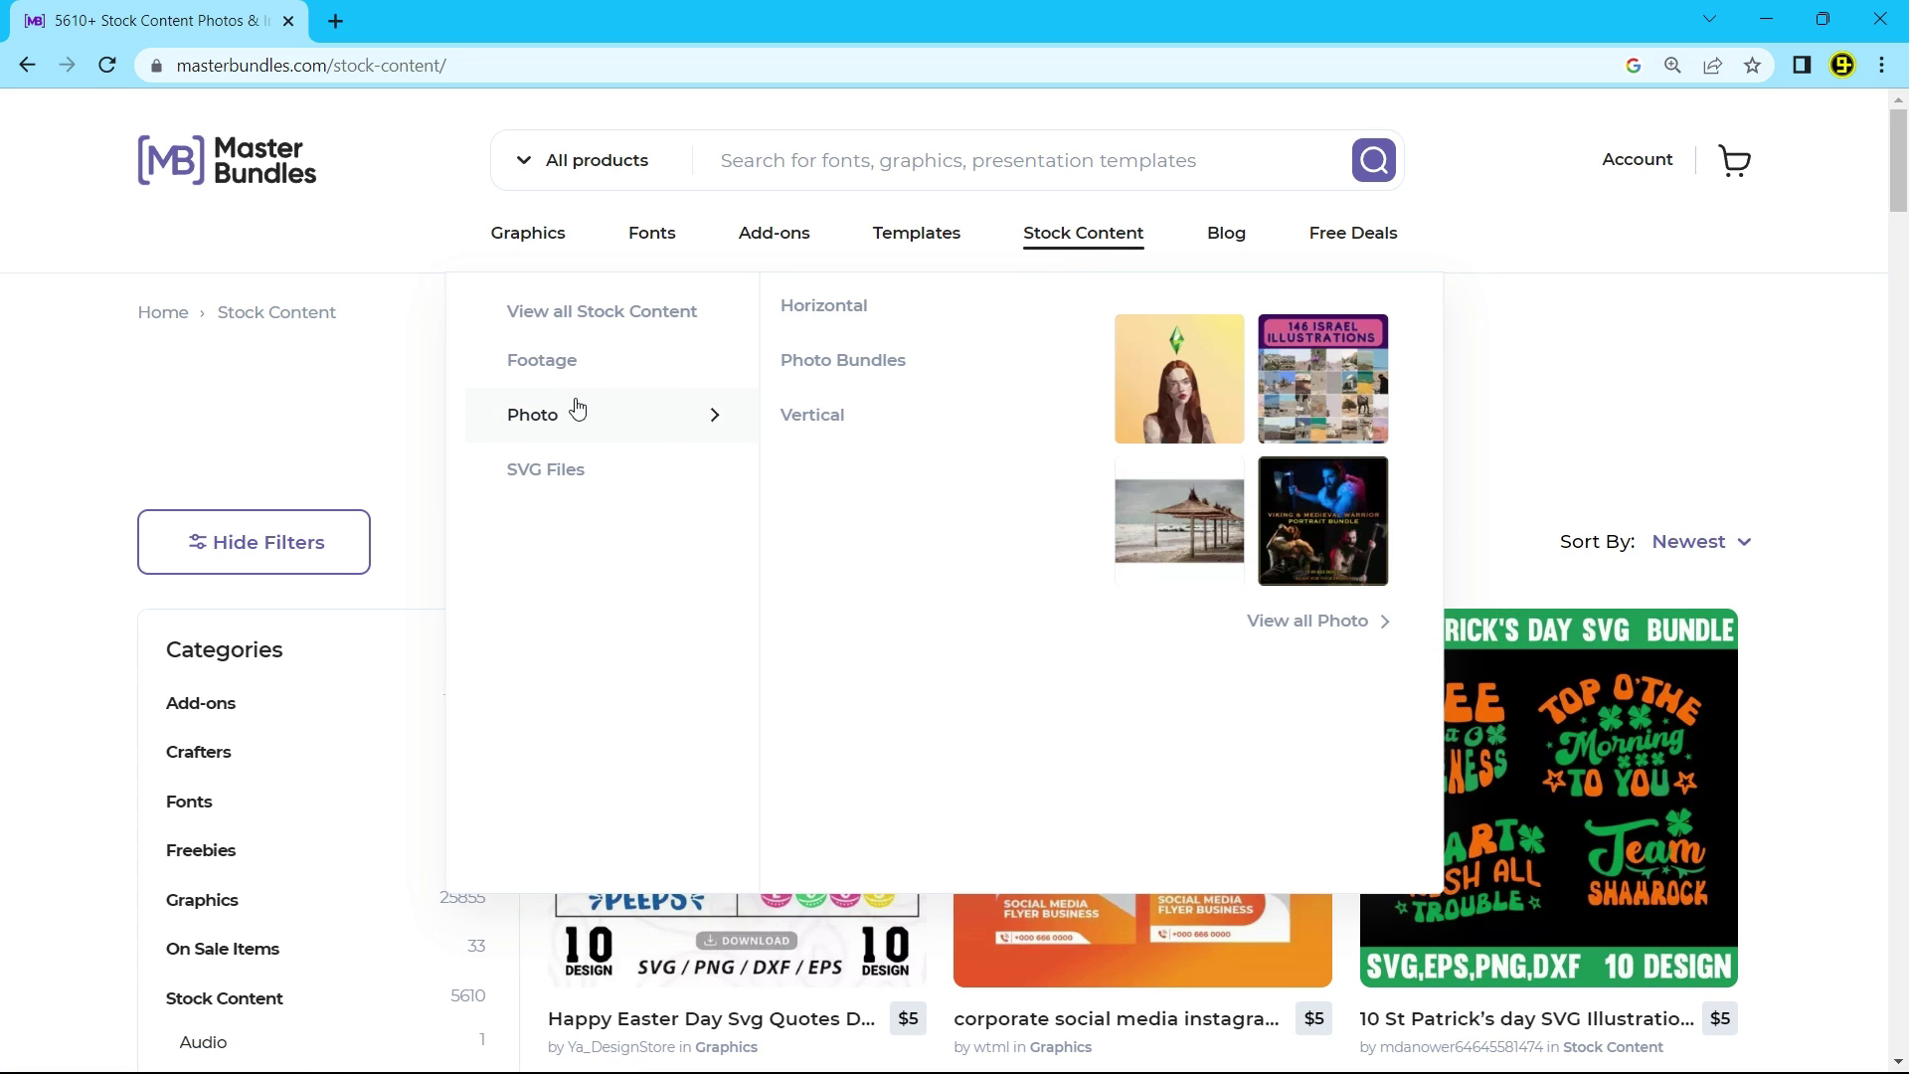
pyautogui.moveTo(576, 363)
pyautogui.moveTo(561, 430)
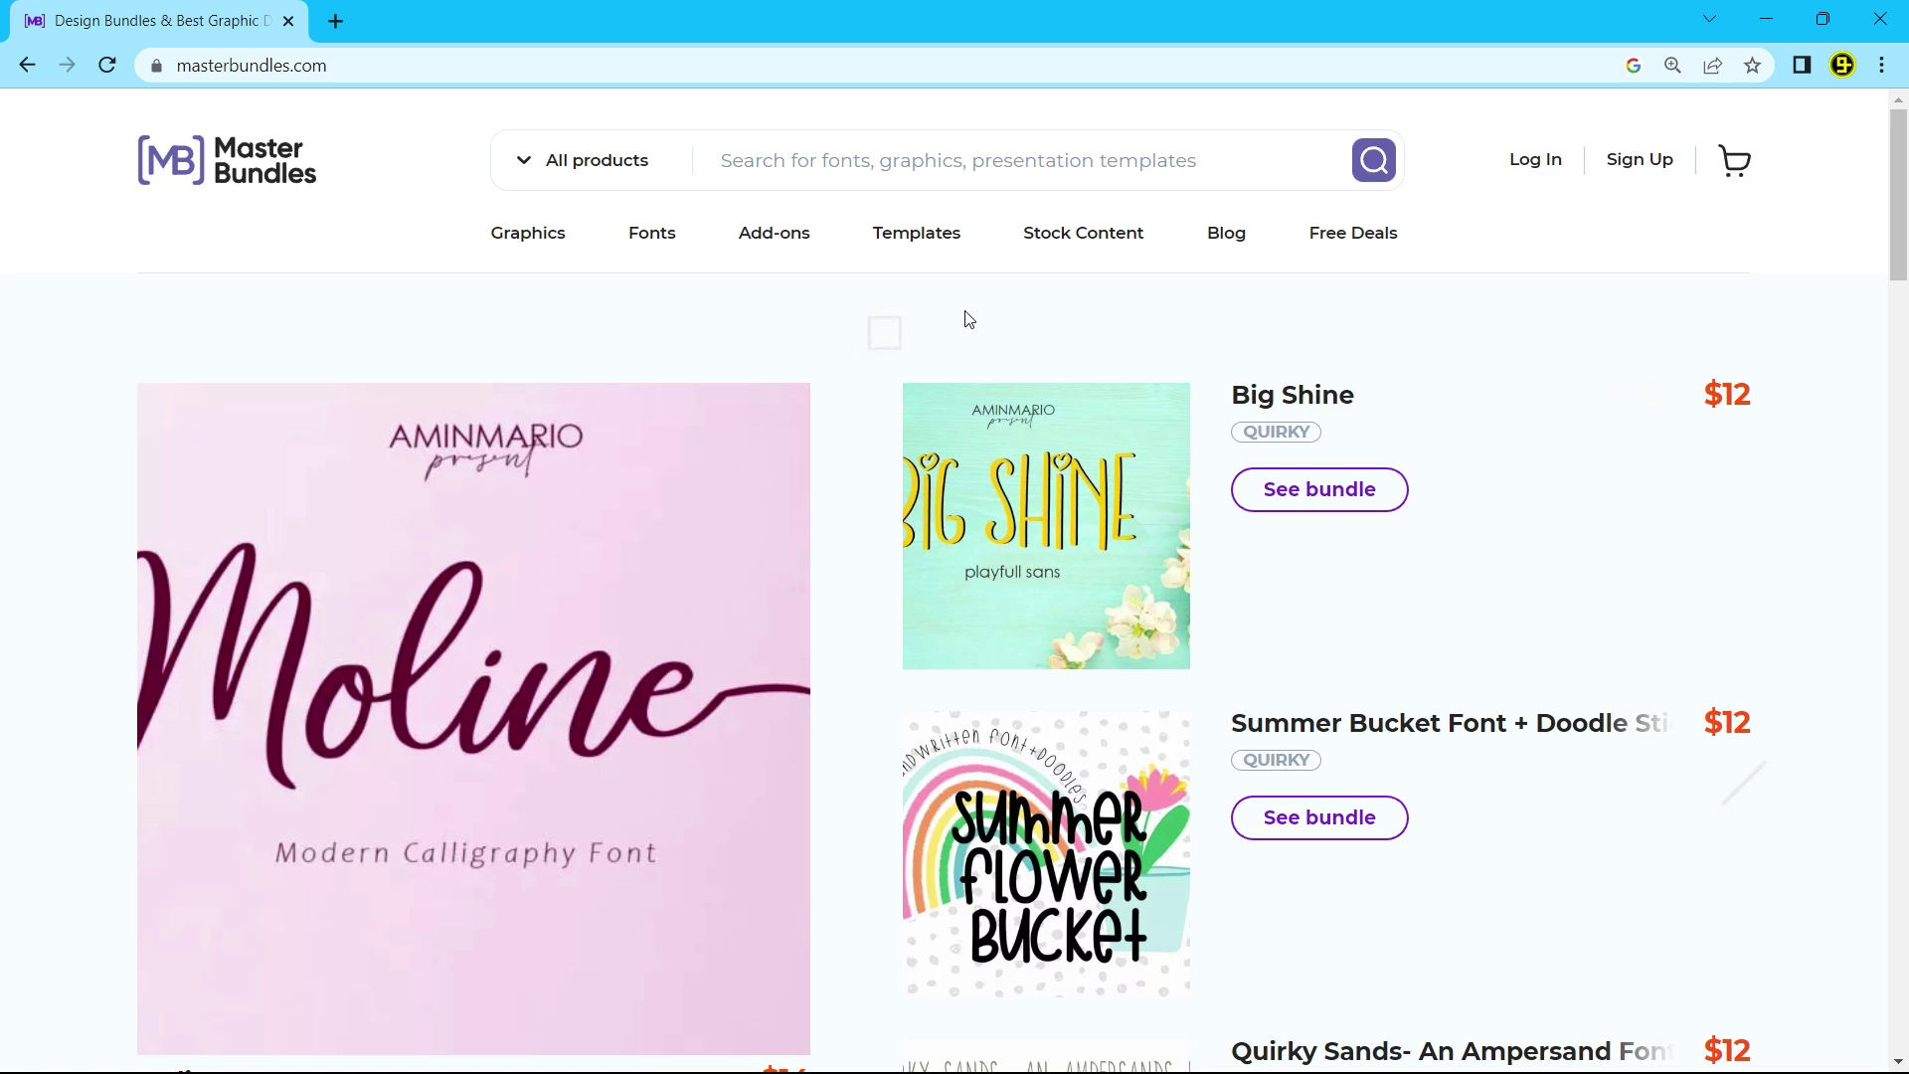
# Open the Create Account registration page and fill in the first and last name fields
pyautogui.click(1637, 162)
pyautogui.click(1017, 505)
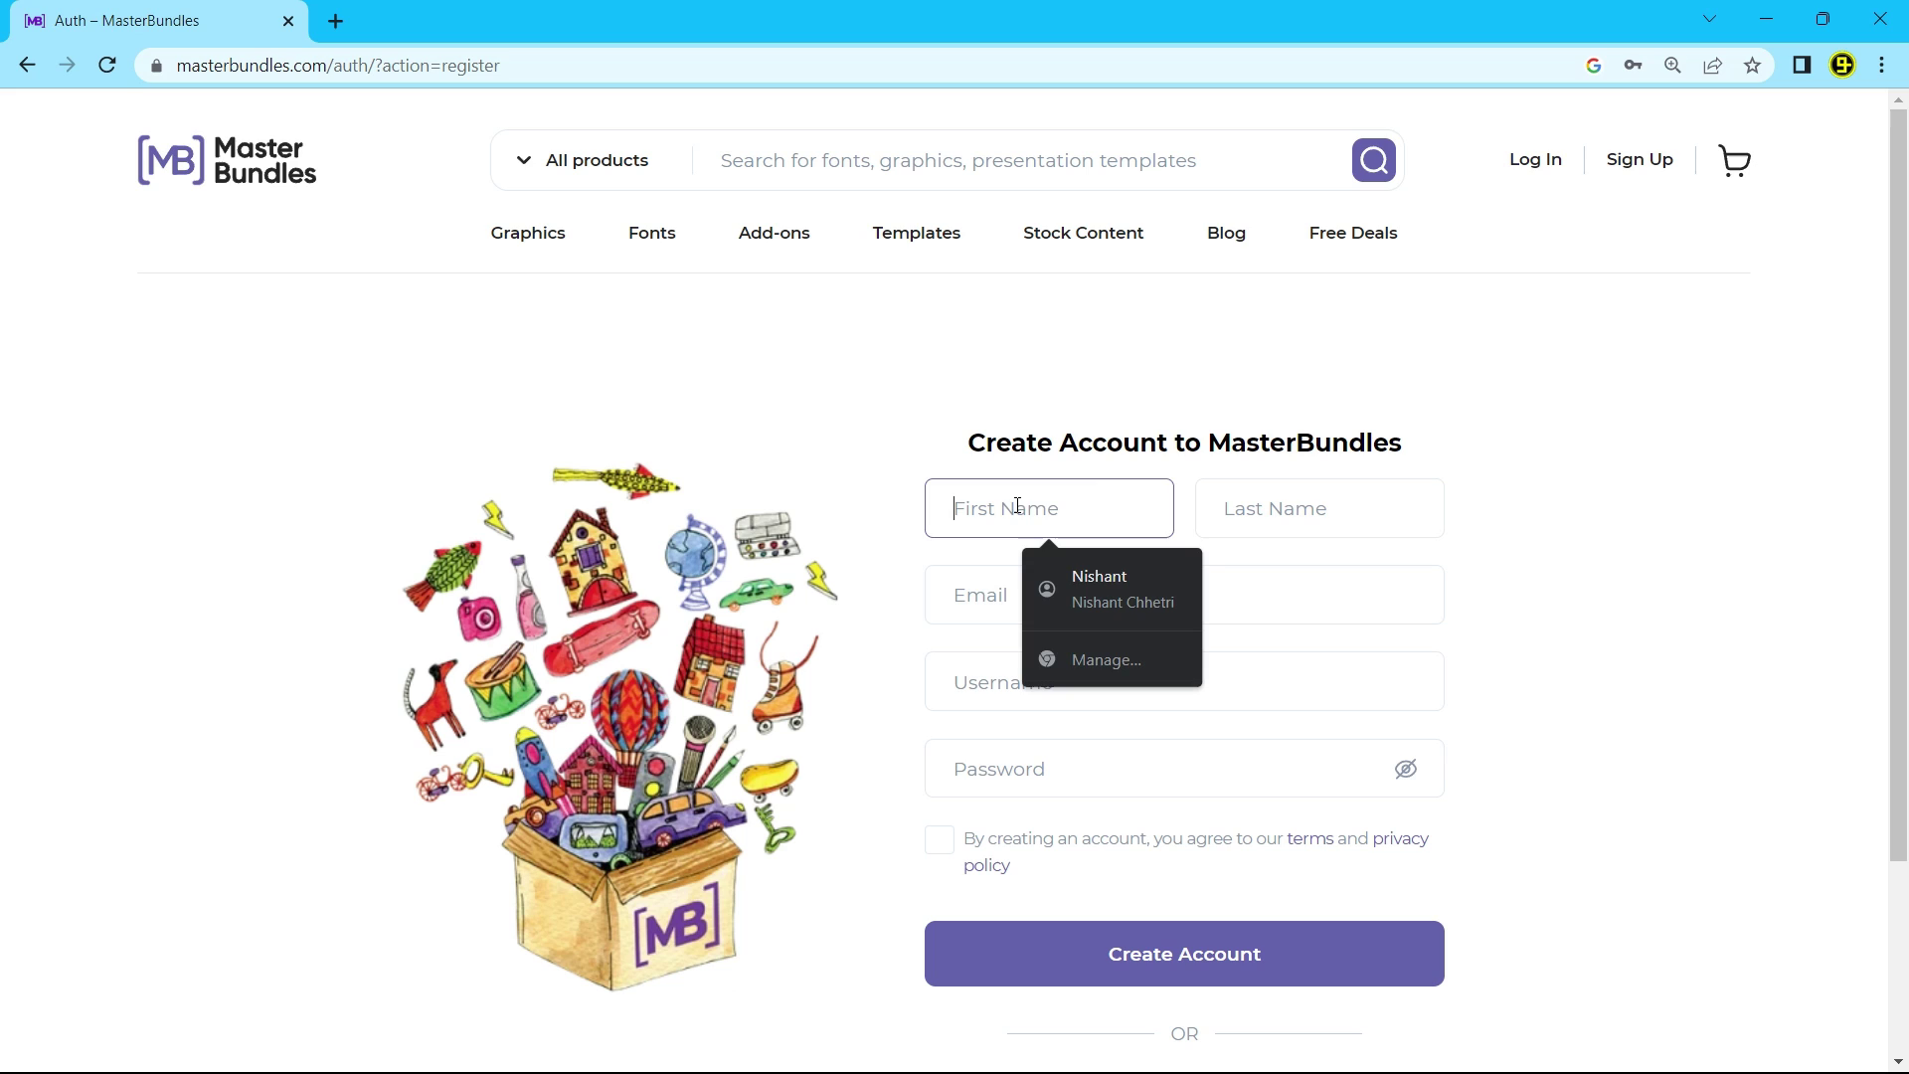
pyautogui.click(1305, 494)
pyautogui.scroll(-3, 963, 624)
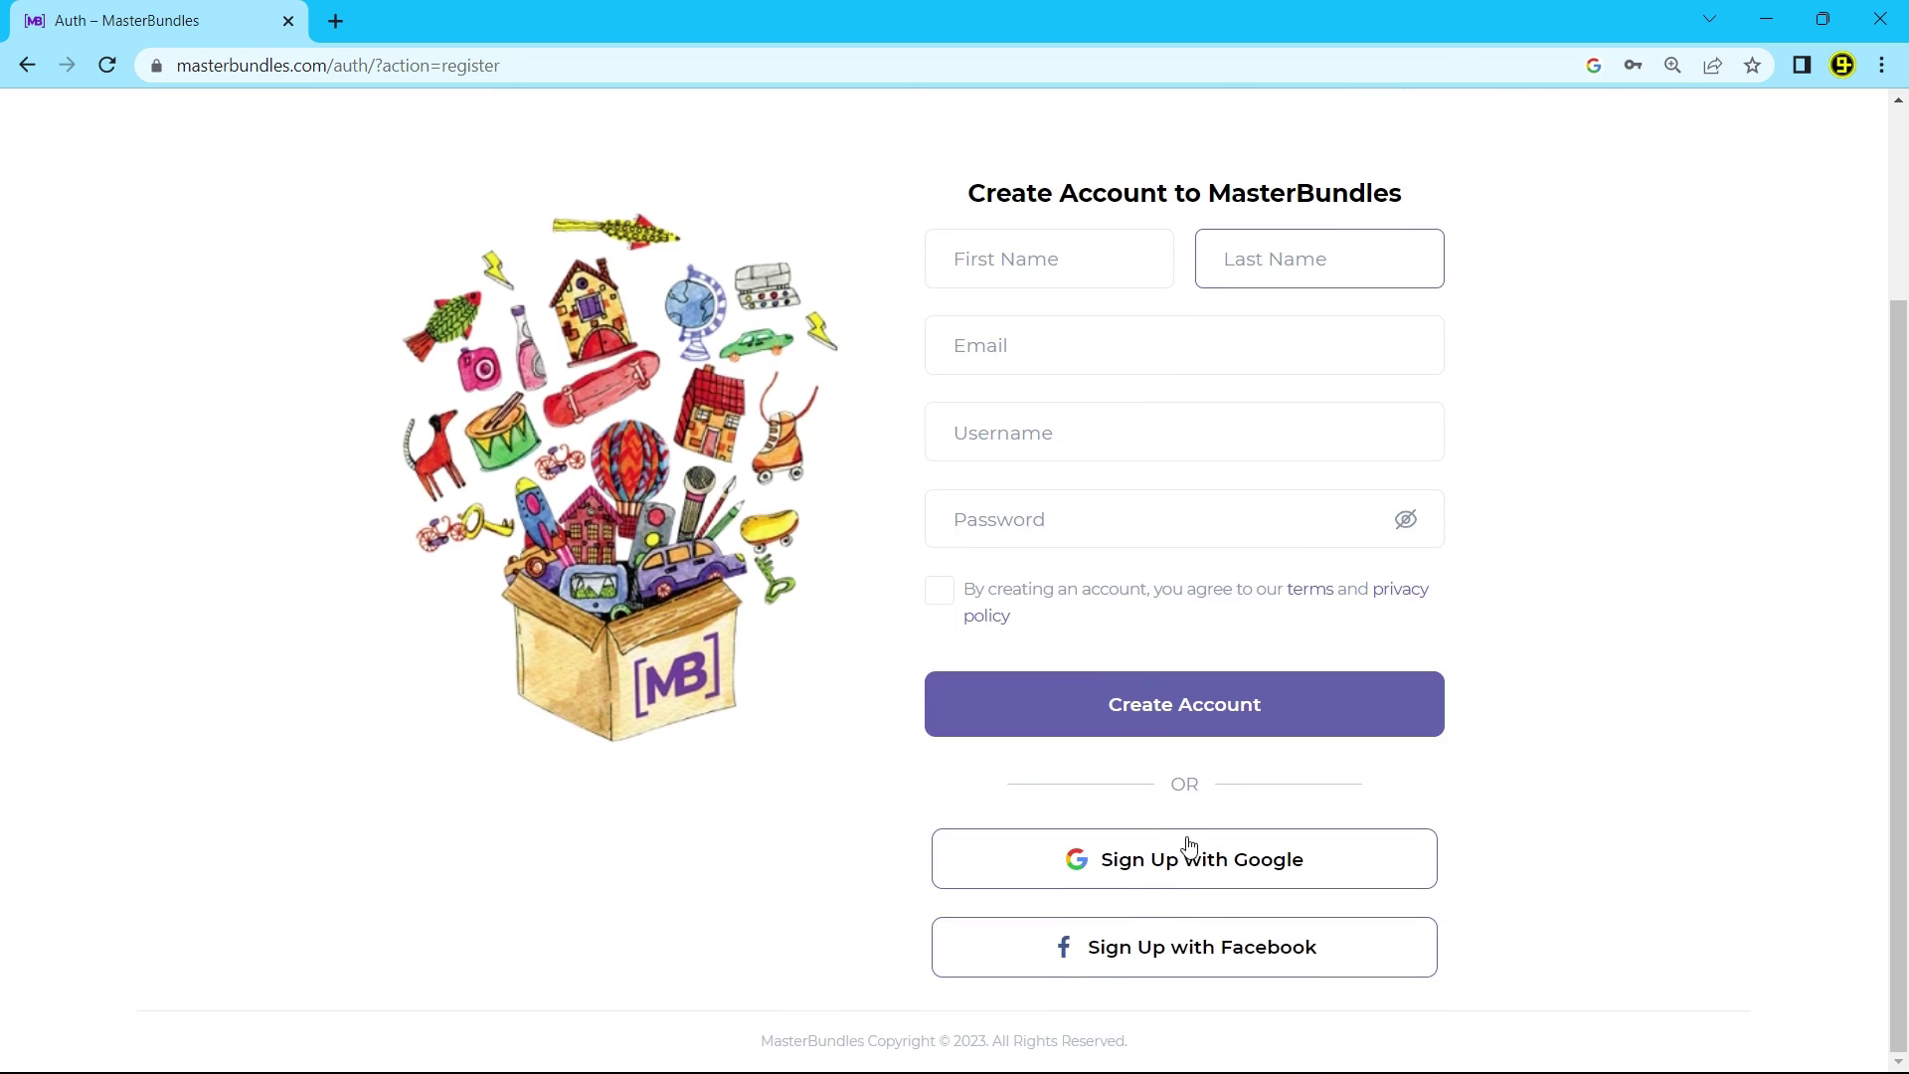
pyautogui.scroll(3, 1325, 865)
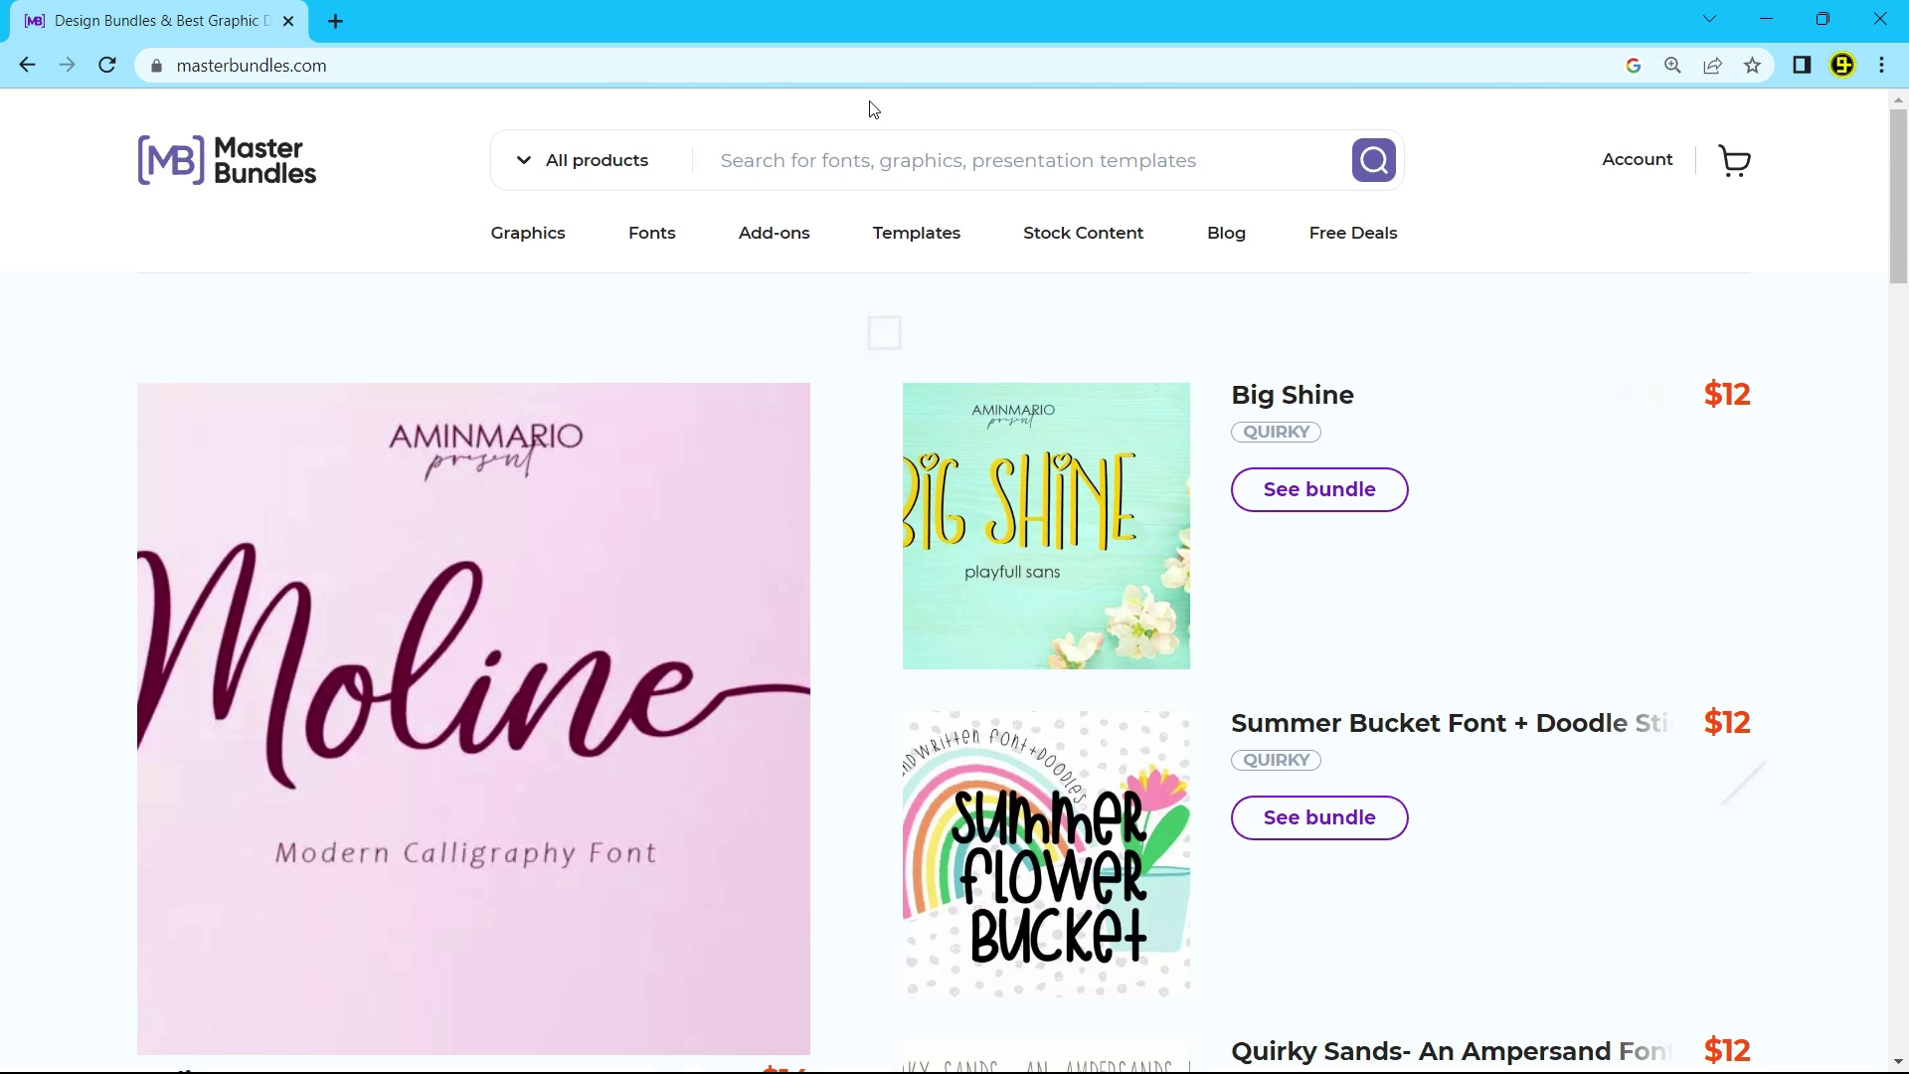
# Go from the Vendor's Cabinet dashboard to the Add Product 'Create New Product' form
pyautogui.click(1629, 161)
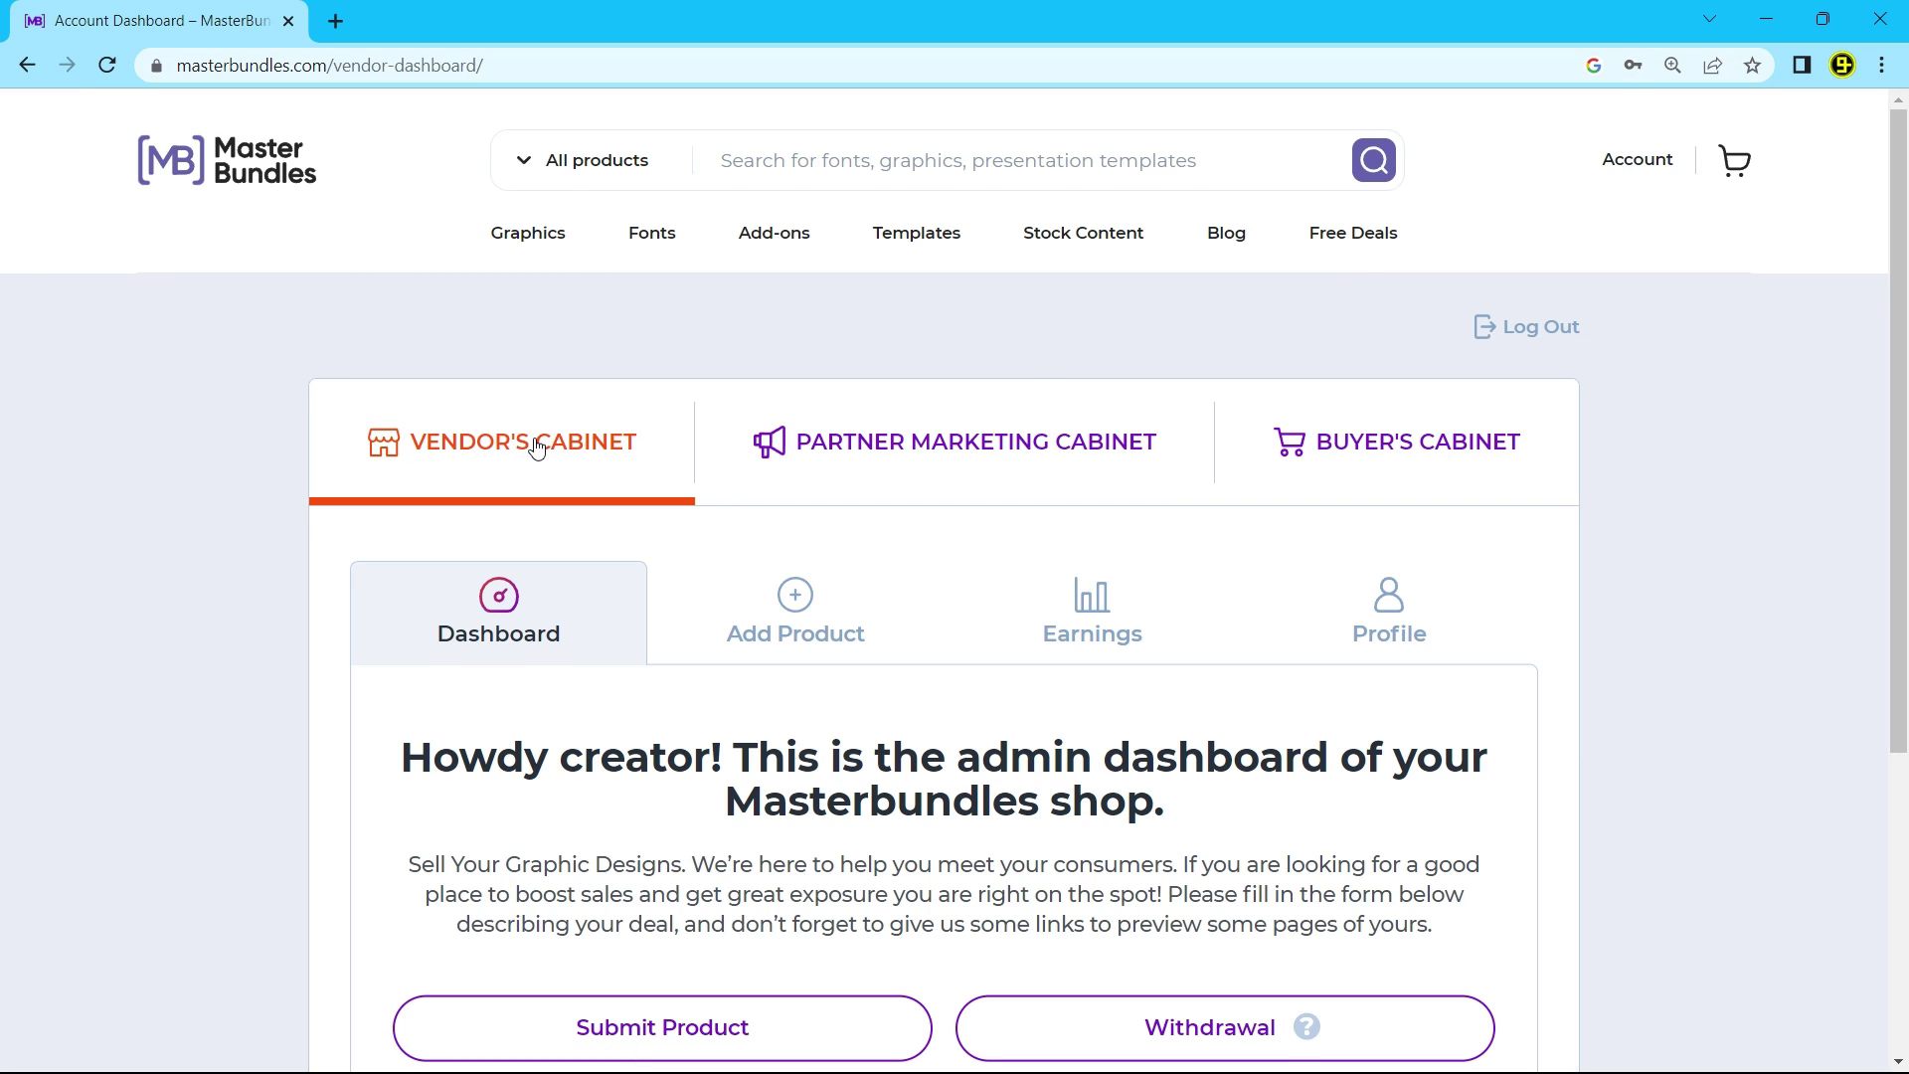
pyautogui.scroll(-1, 537, 448)
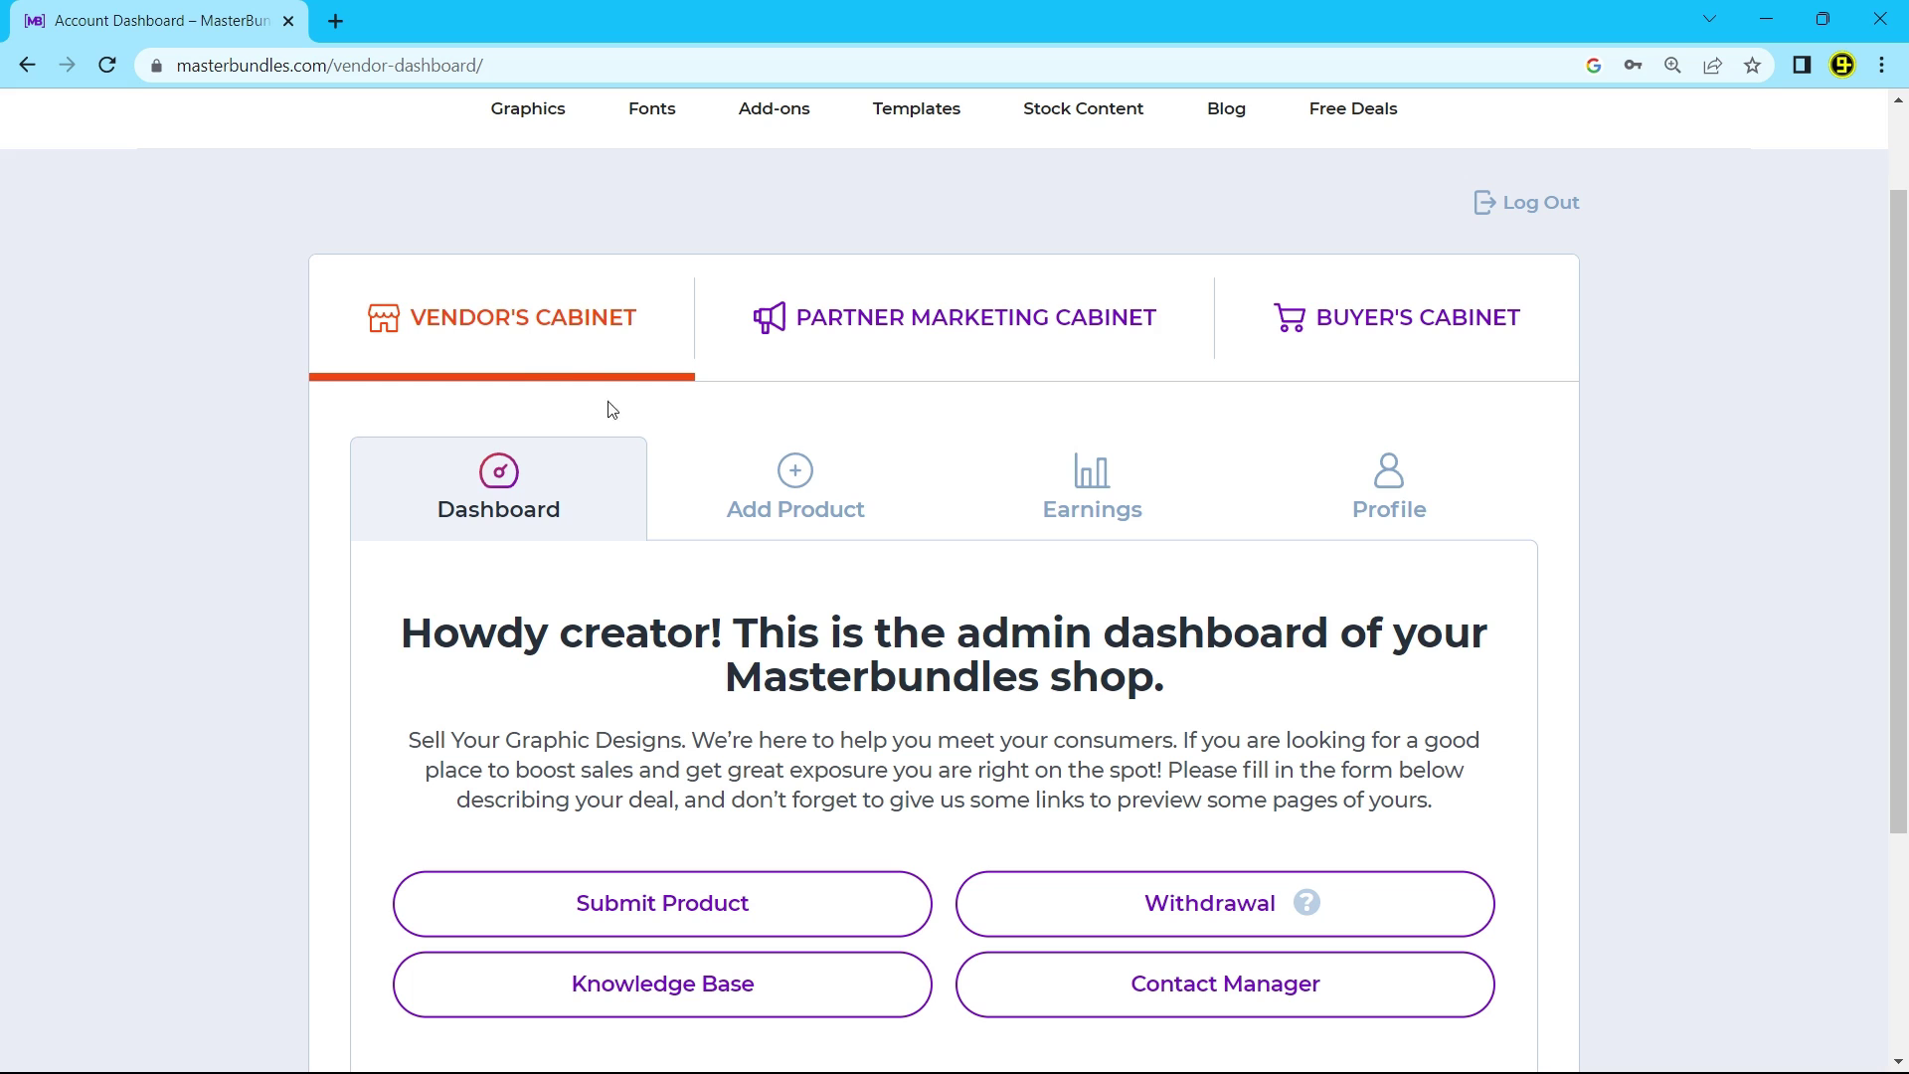
pyautogui.click(839, 500)
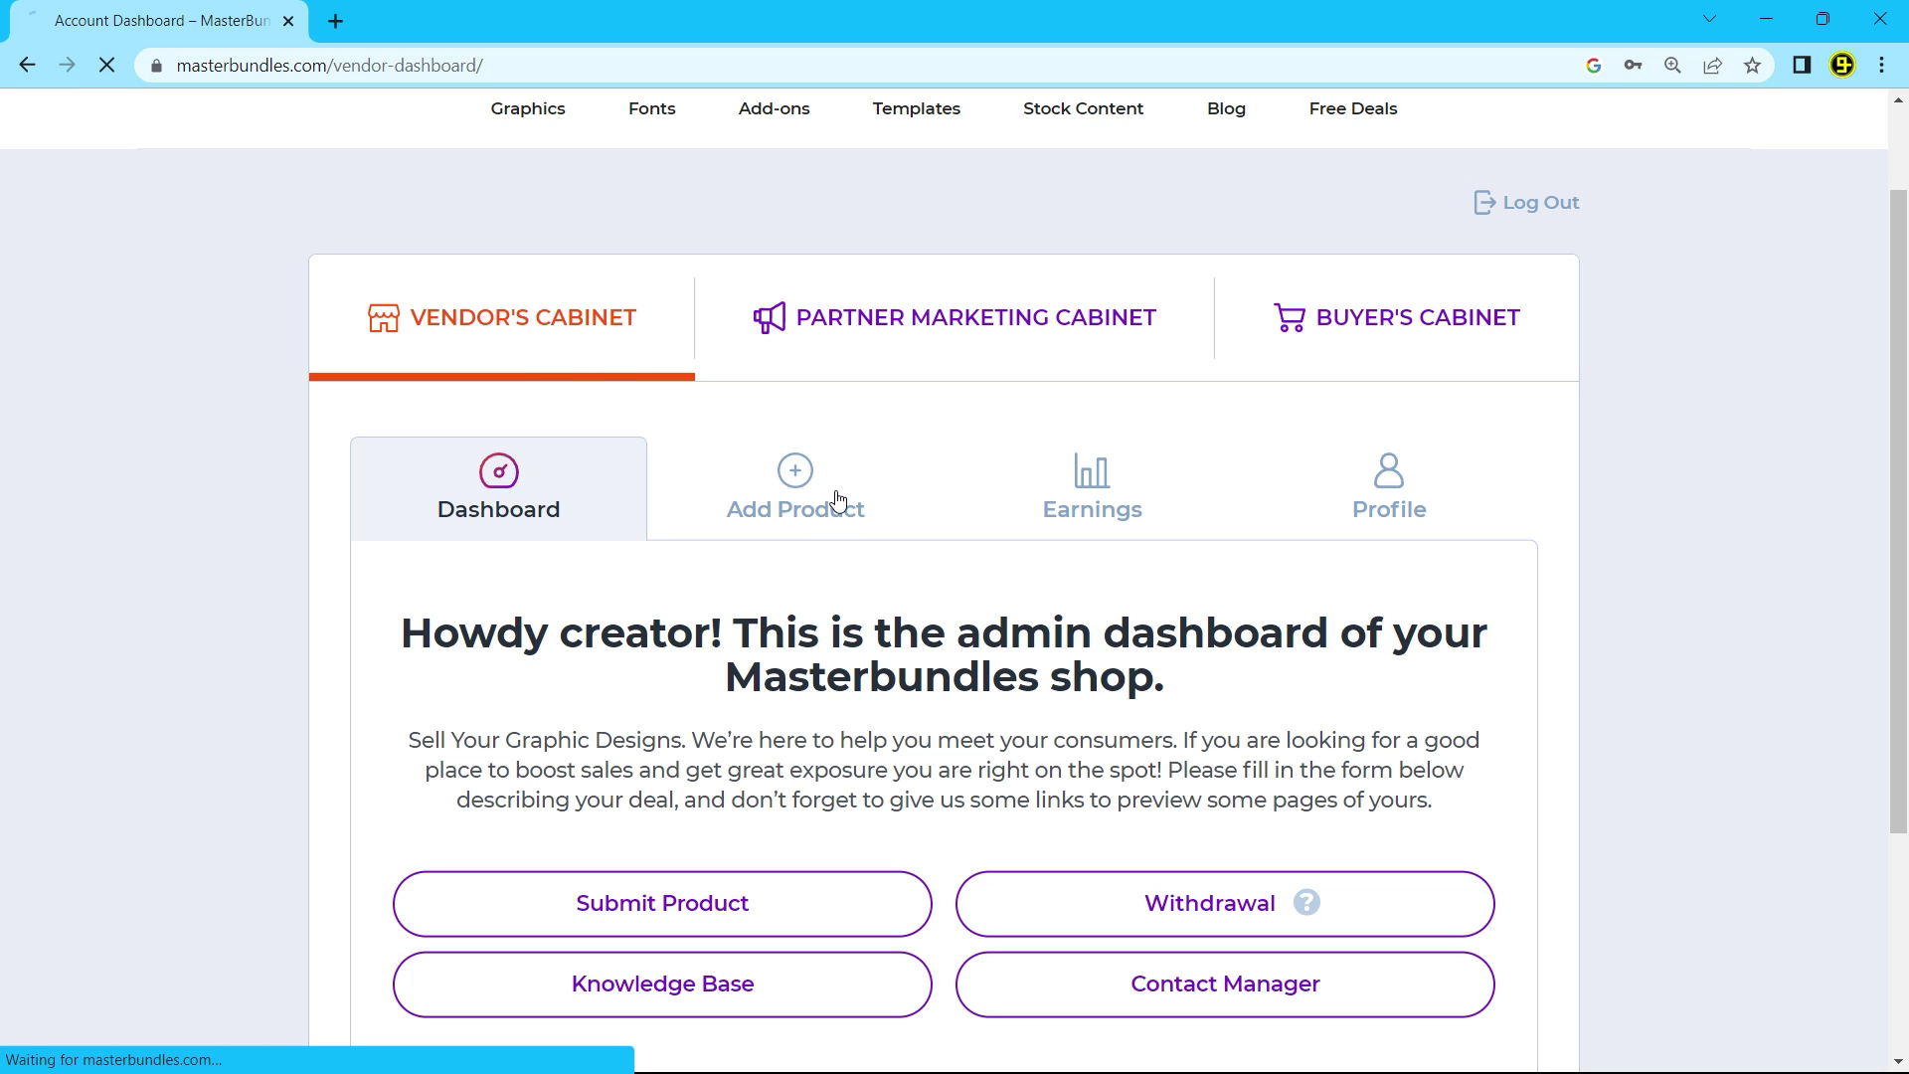
pyautogui.scroll(-5, 838, 500)
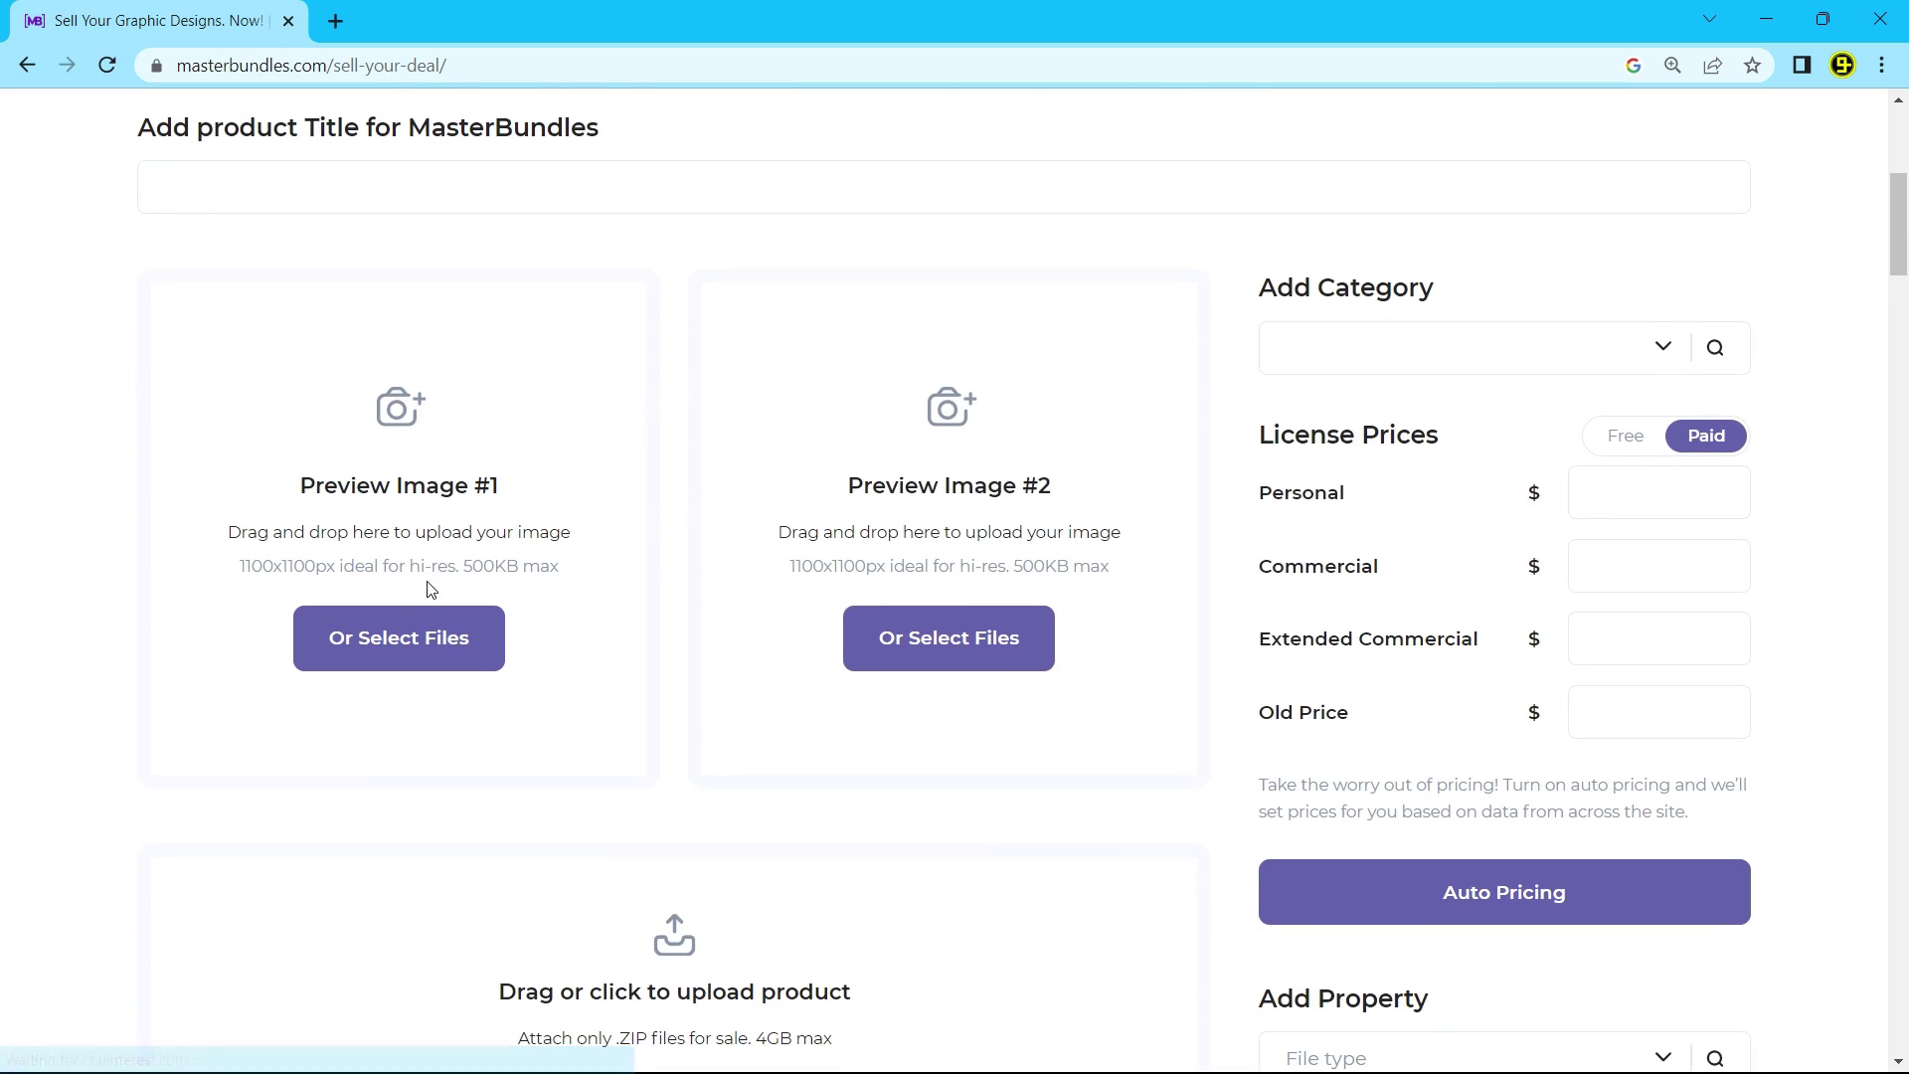
# Title the product 'ai generated 4k images/wallpaper' and upload preview 1 into both preview slots
pyautogui.click(269, 191)
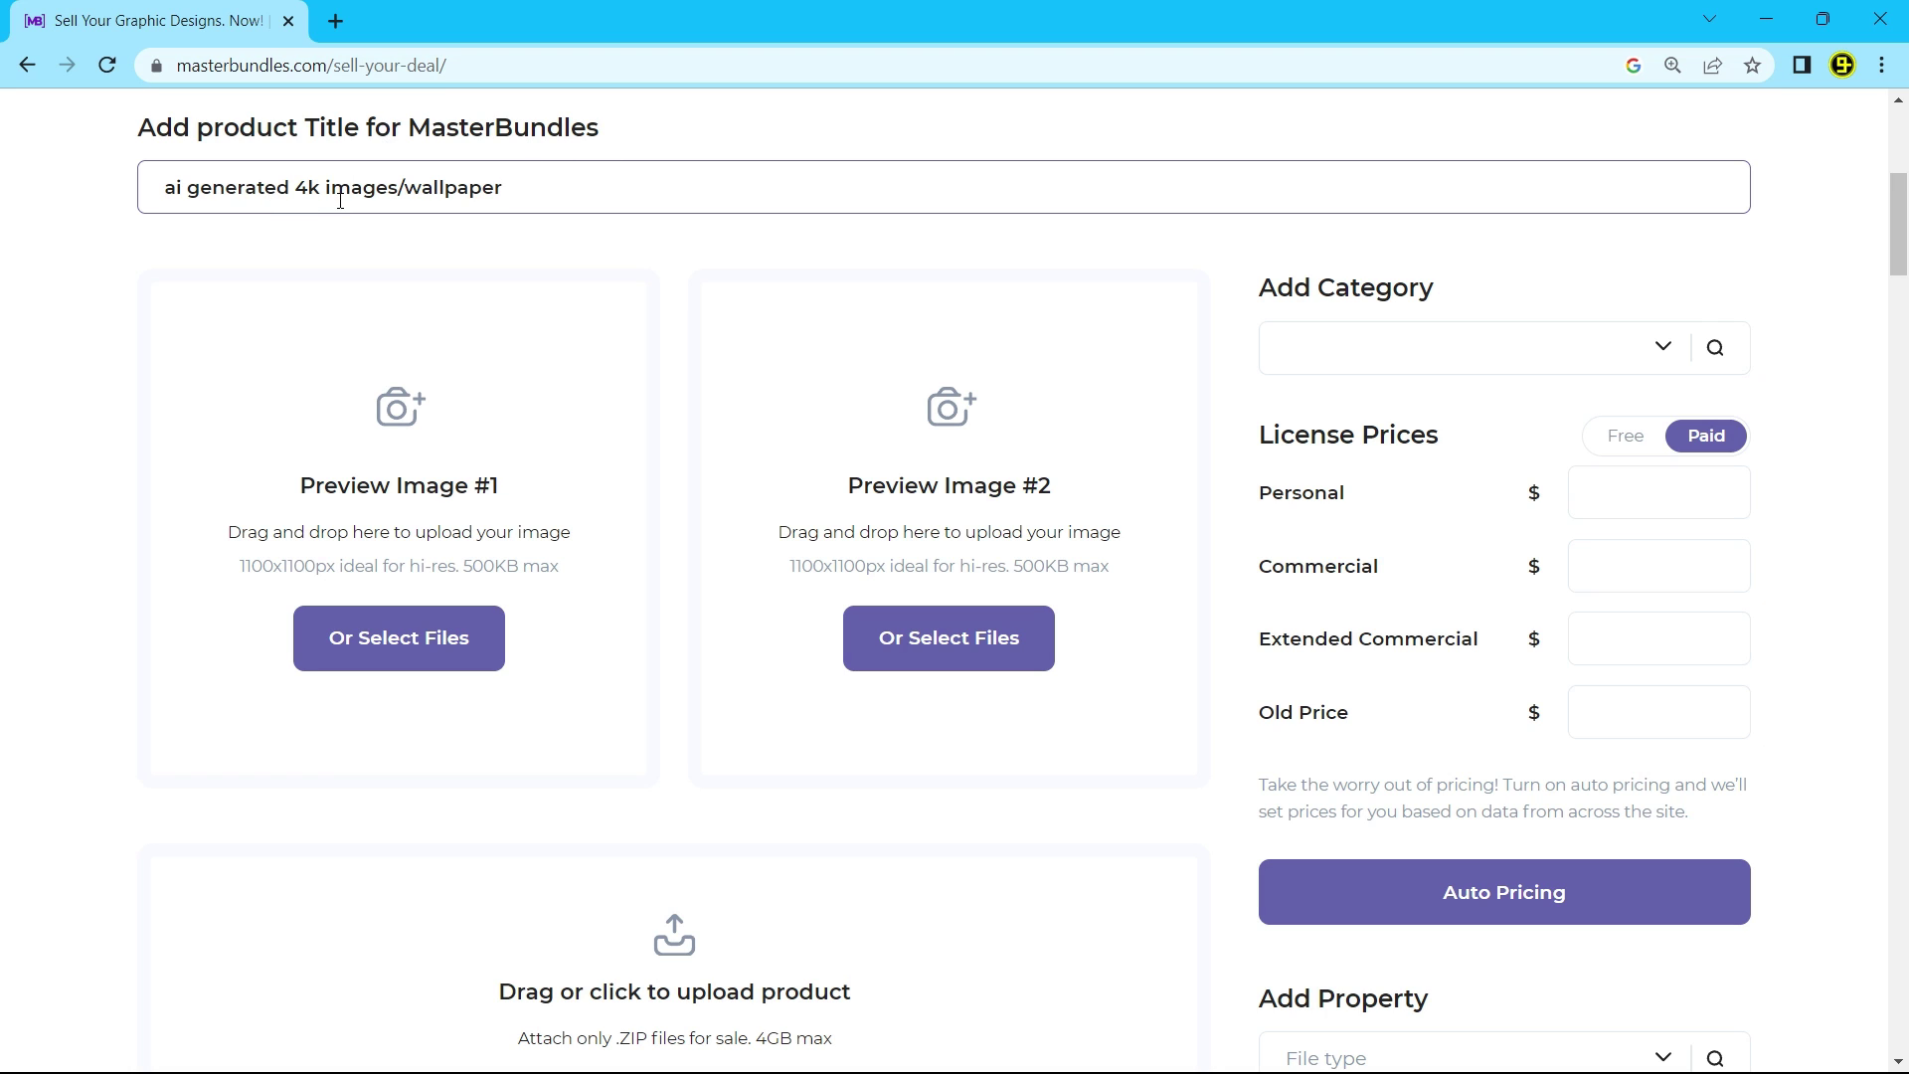
pyautogui.click(380, 631)
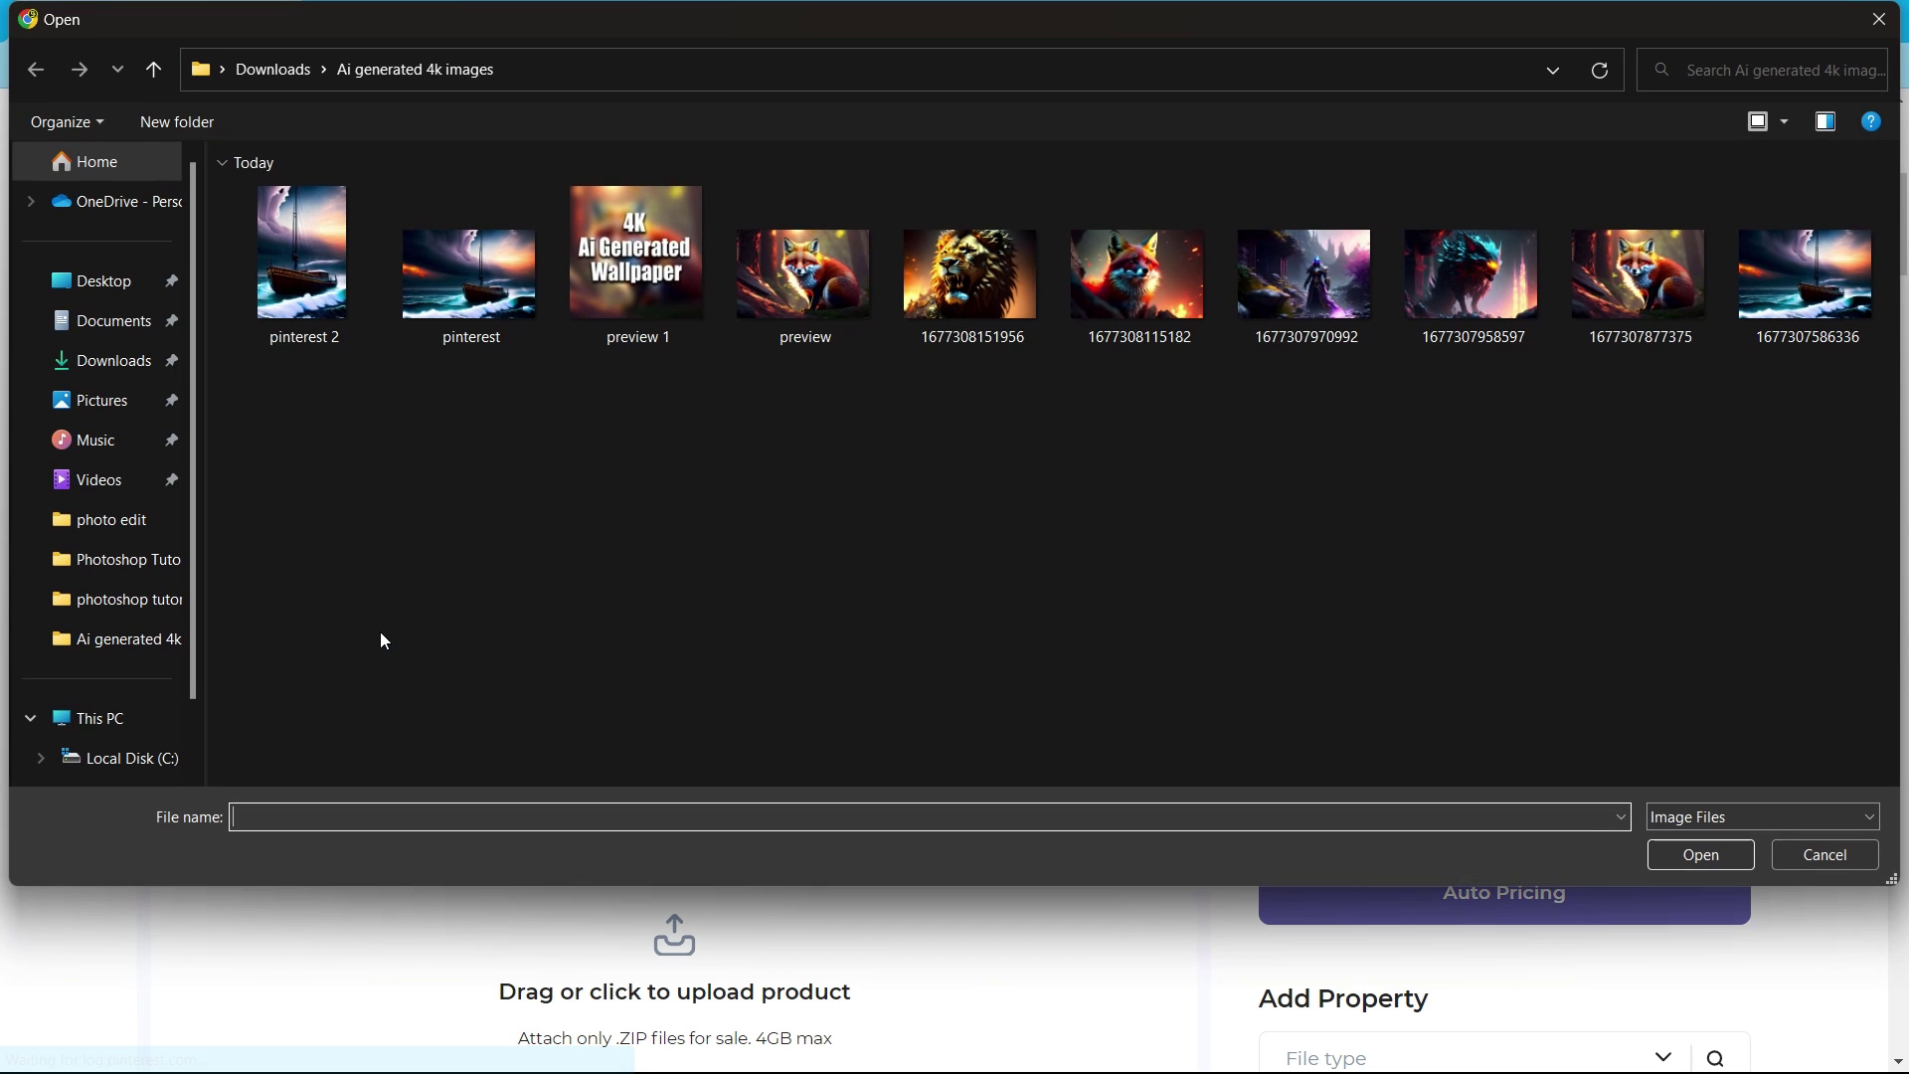
pyautogui.doubleClick(663, 300)
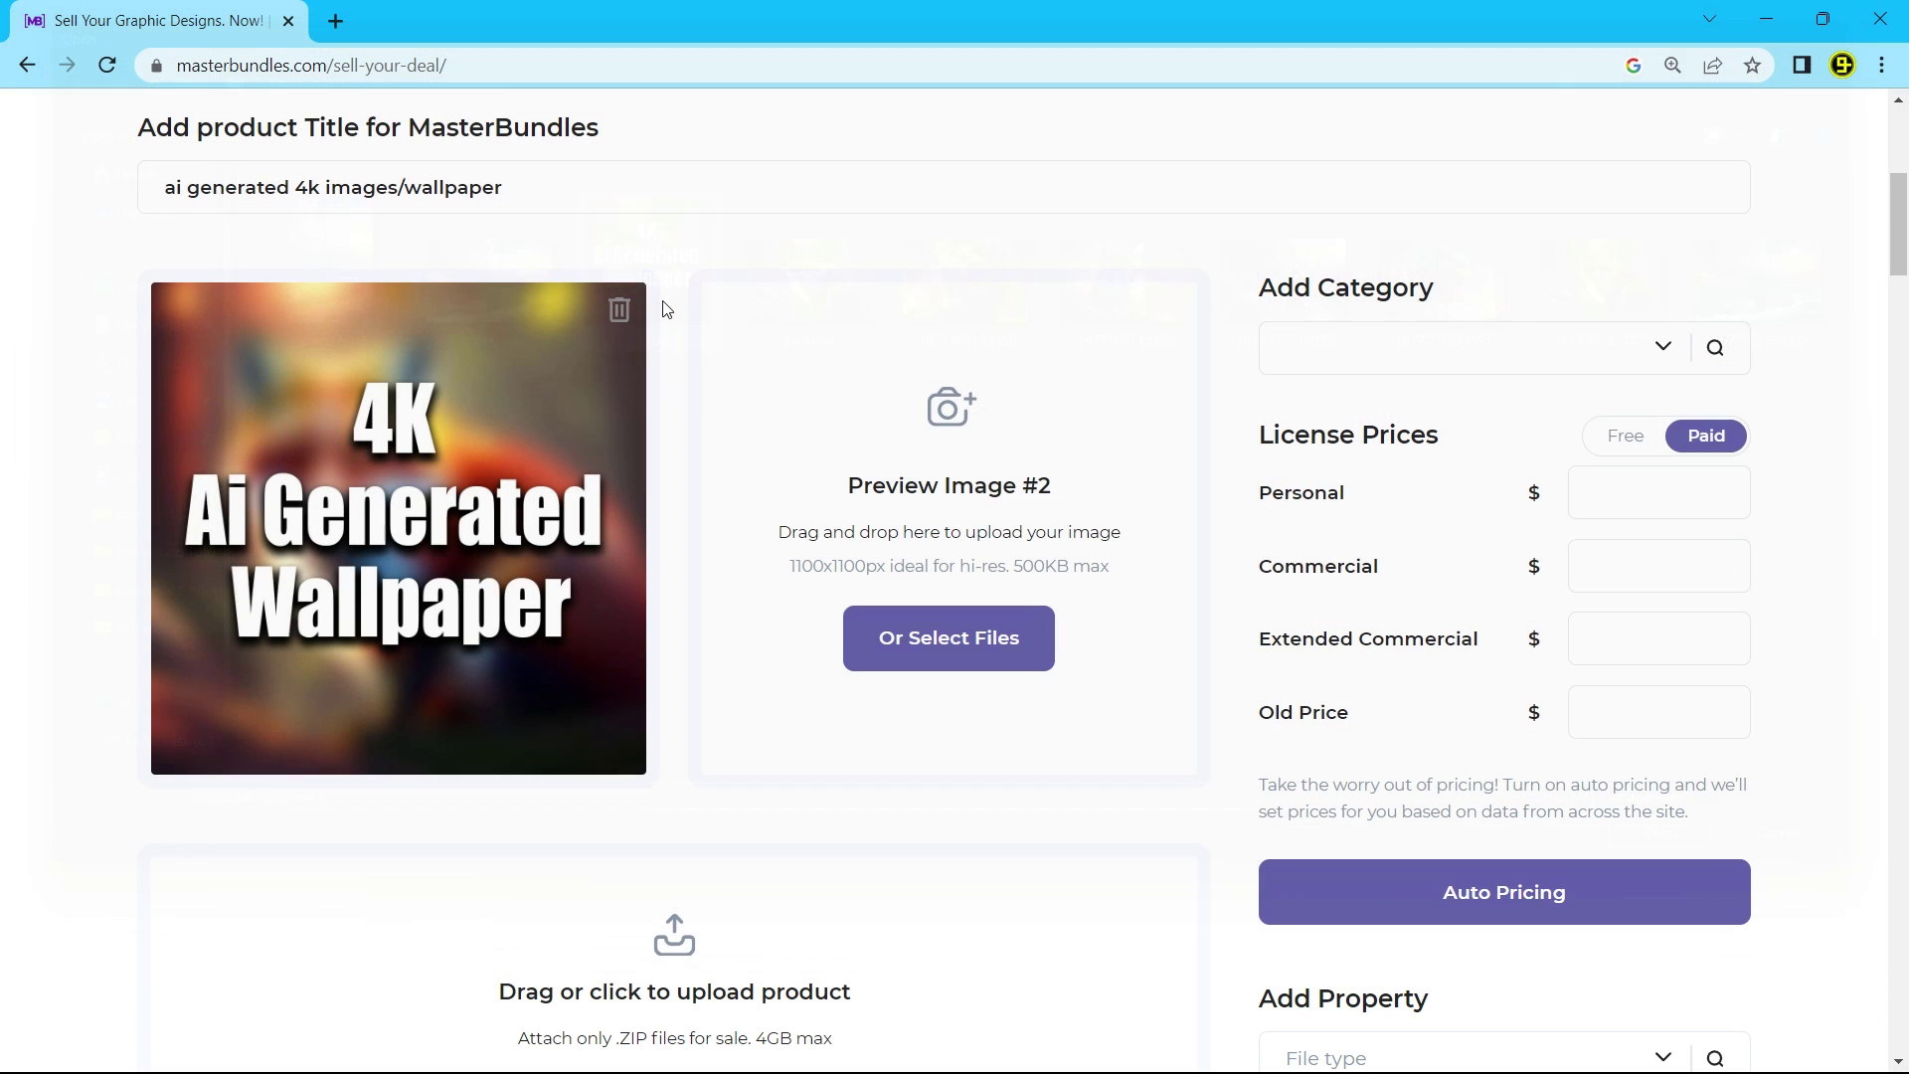
pyautogui.click(879, 635)
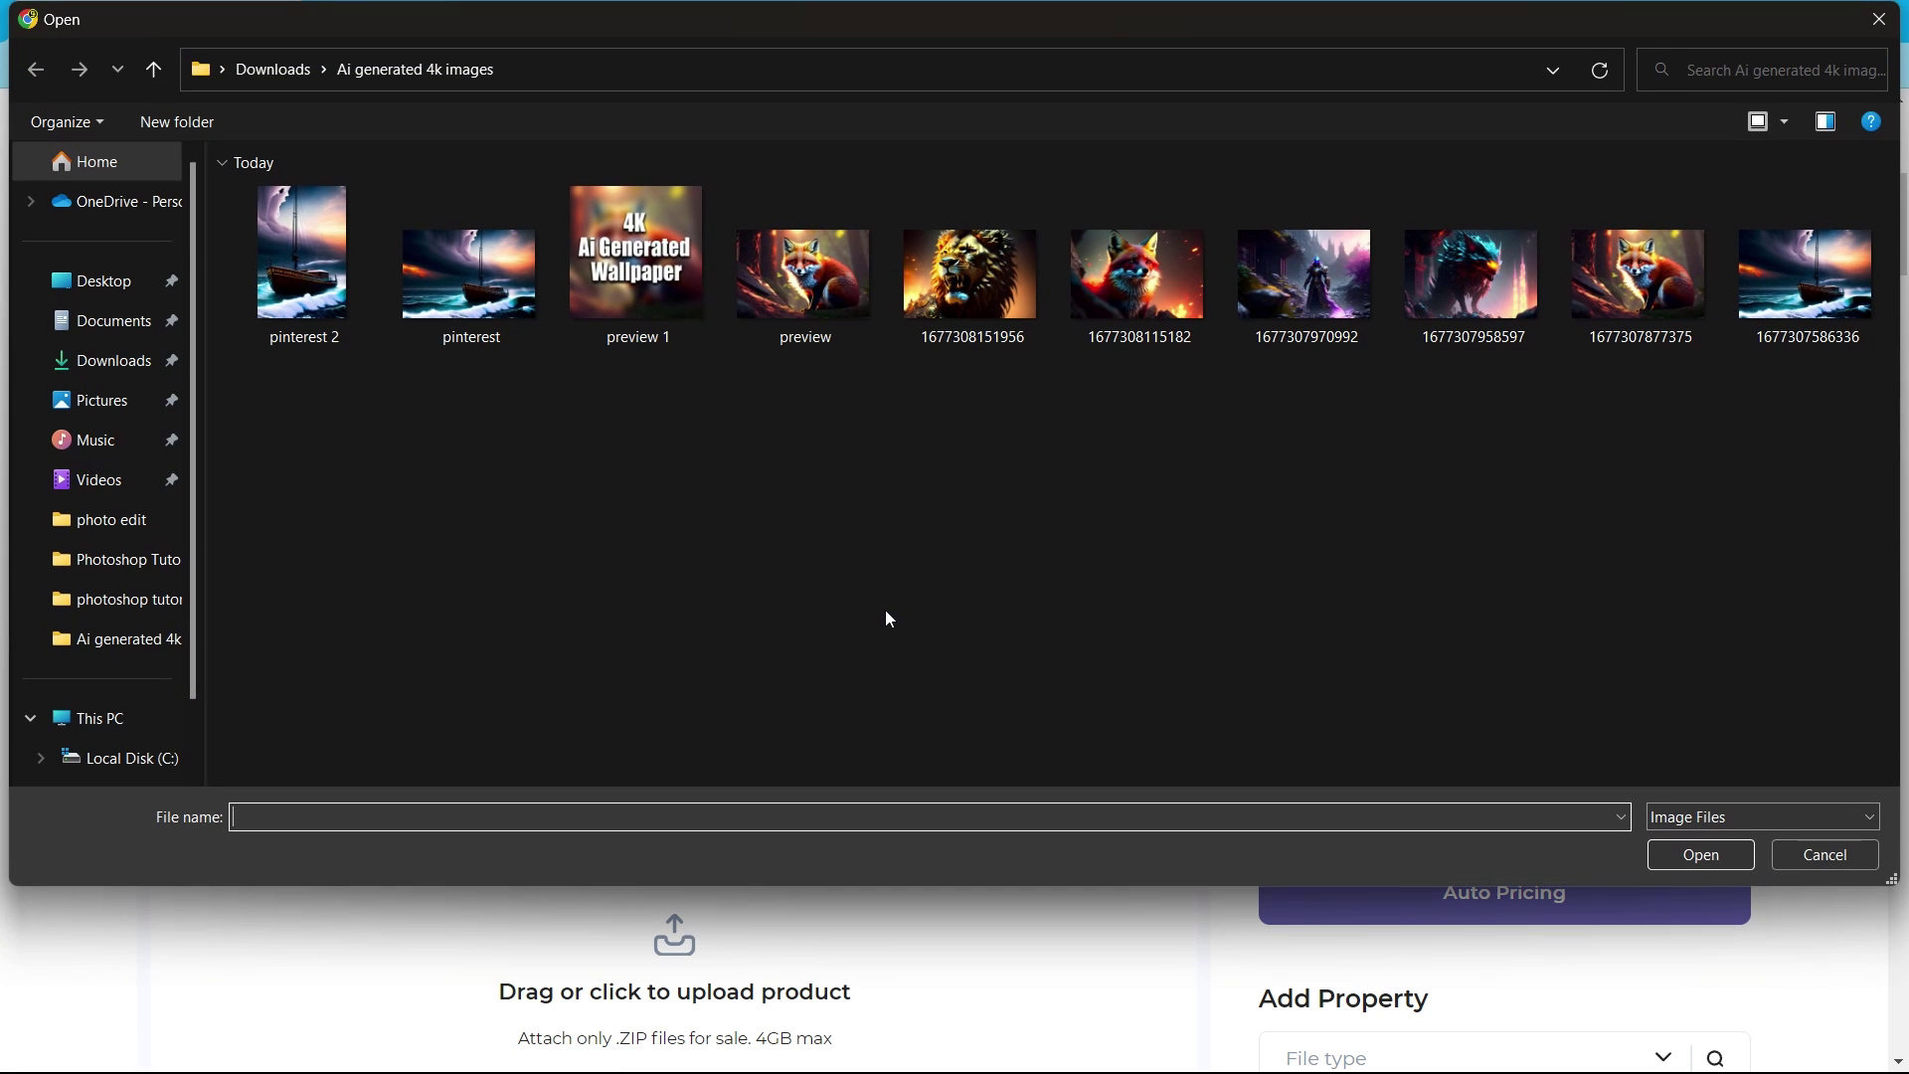
pyautogui.doubleClick(663, 285)
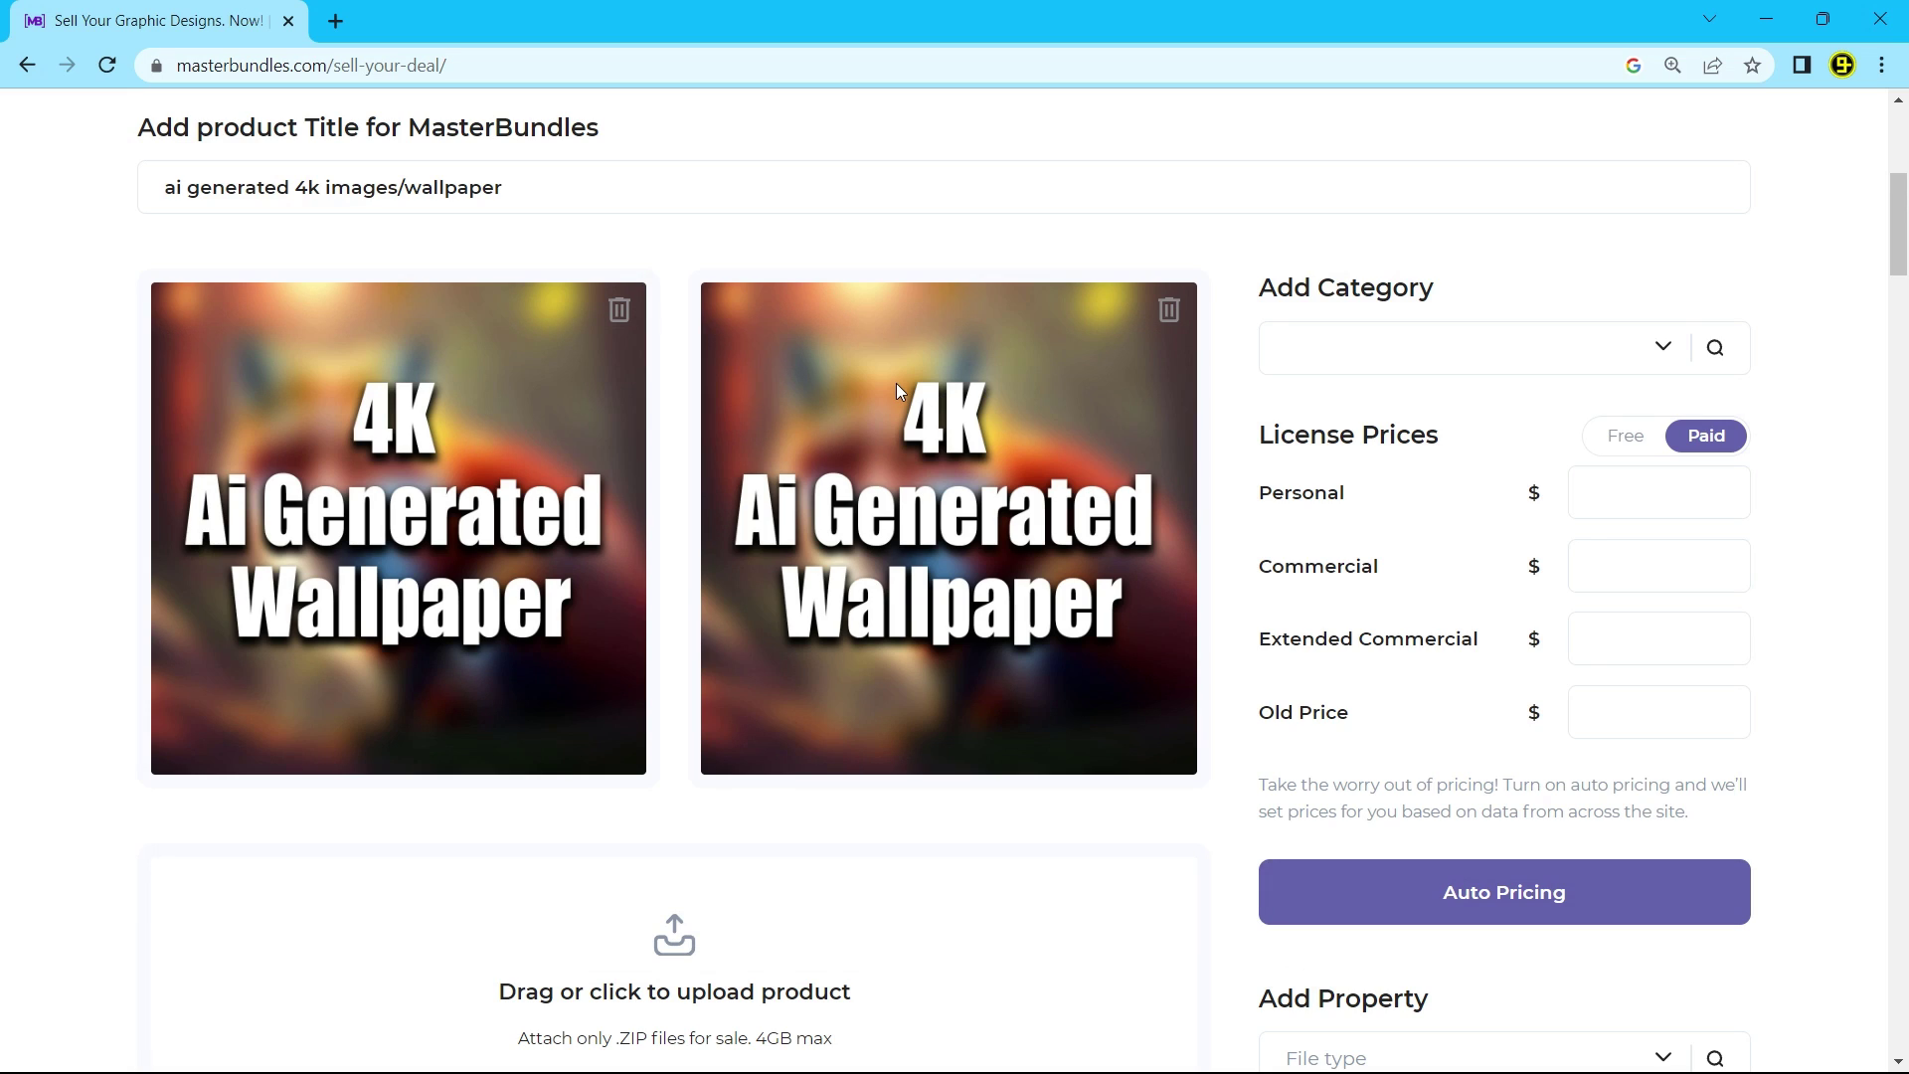
# Assign the categories Stock Content/Photo and Stock Content/Photo/Photo Bundles
pyautogui.click(1335, 371)
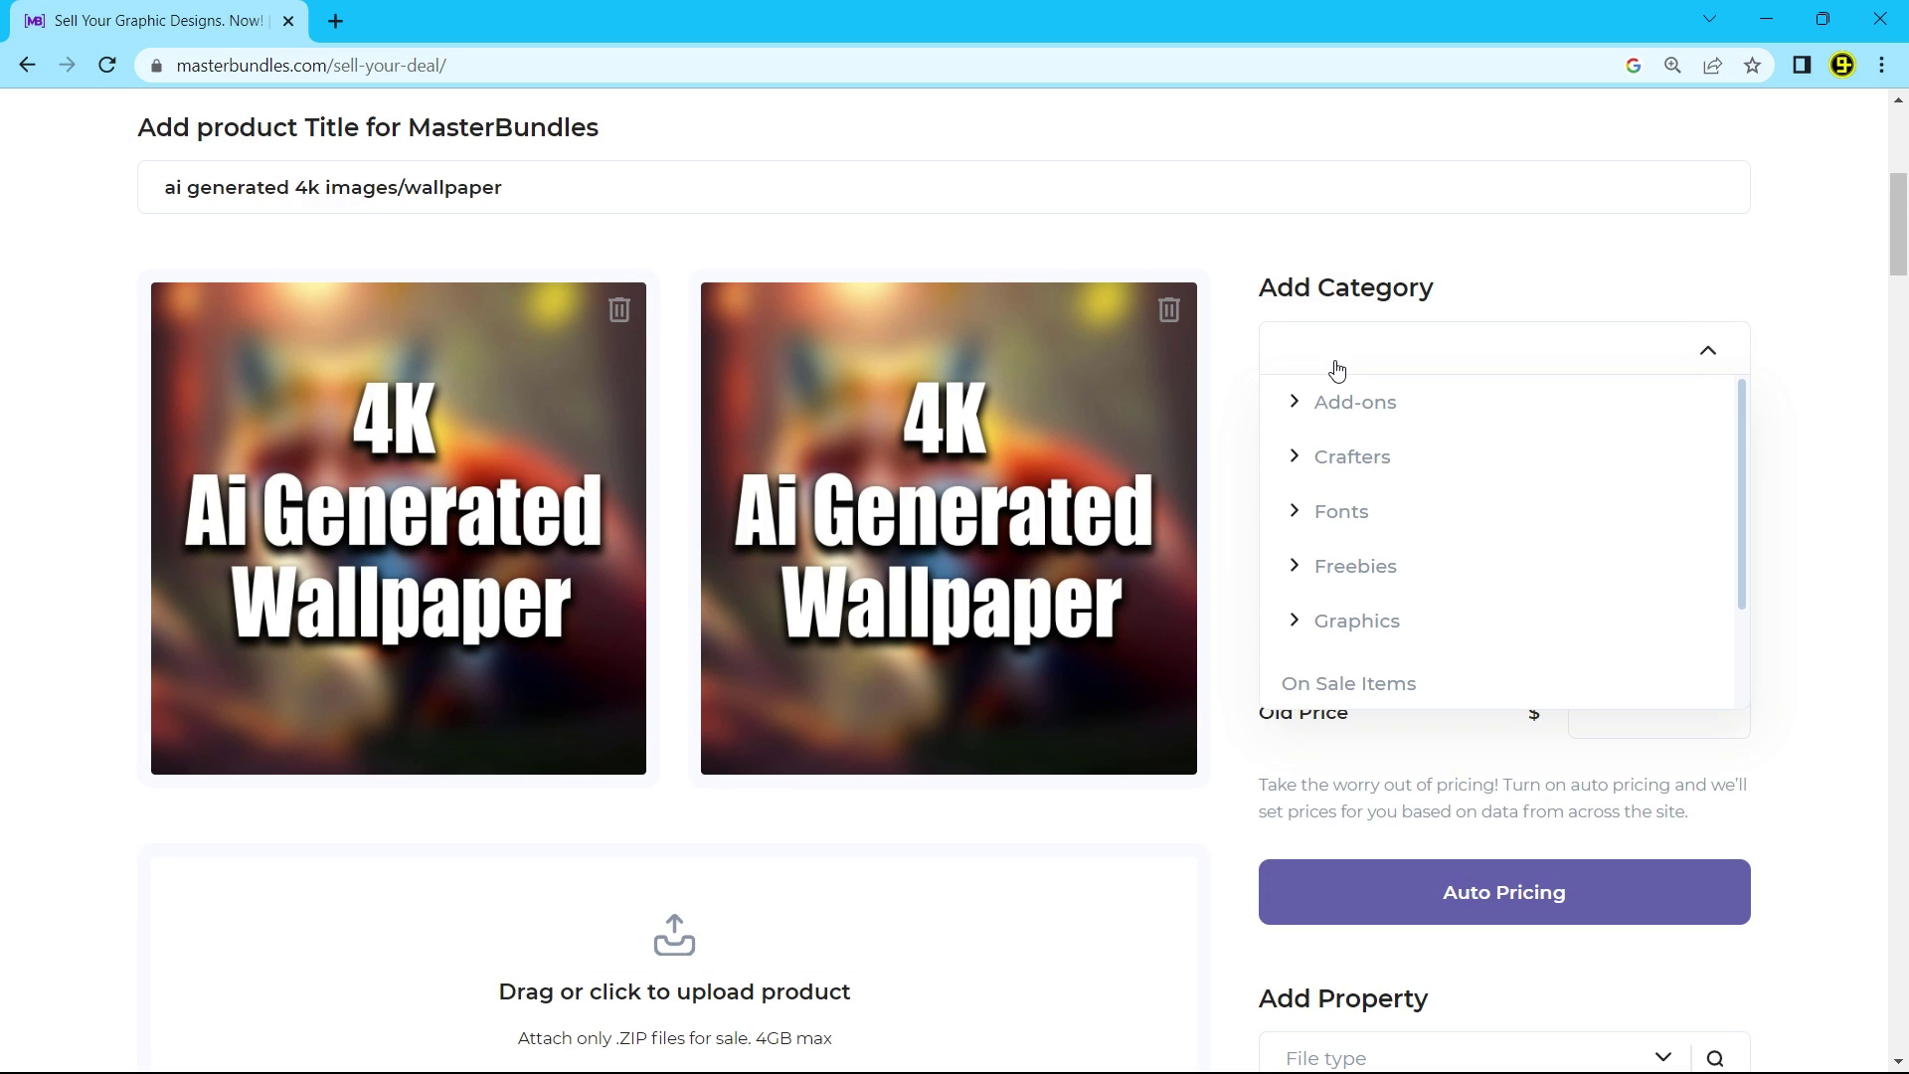
pyautogui.scroll(-2, 1355, 552)
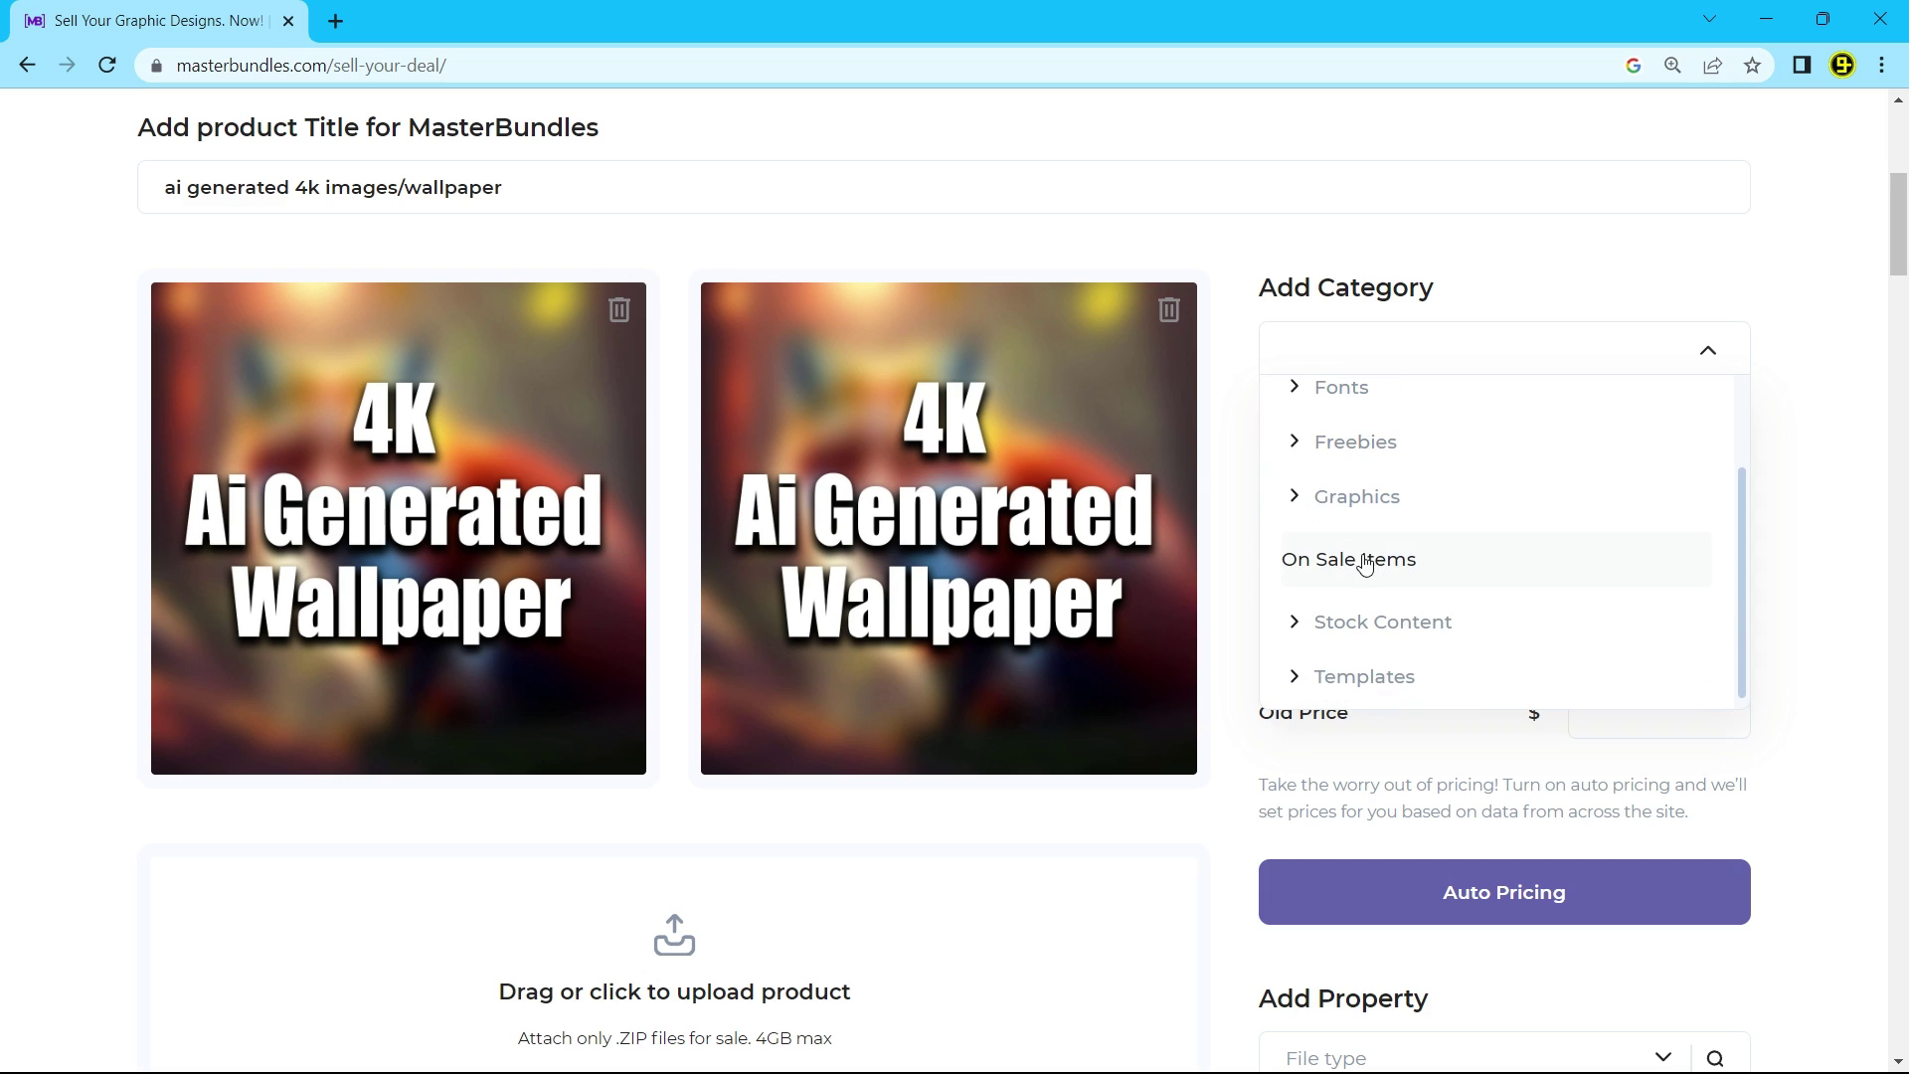
pyautogui.click(1298, 620)
pyautogui.scroll(-2, 1362, 602)
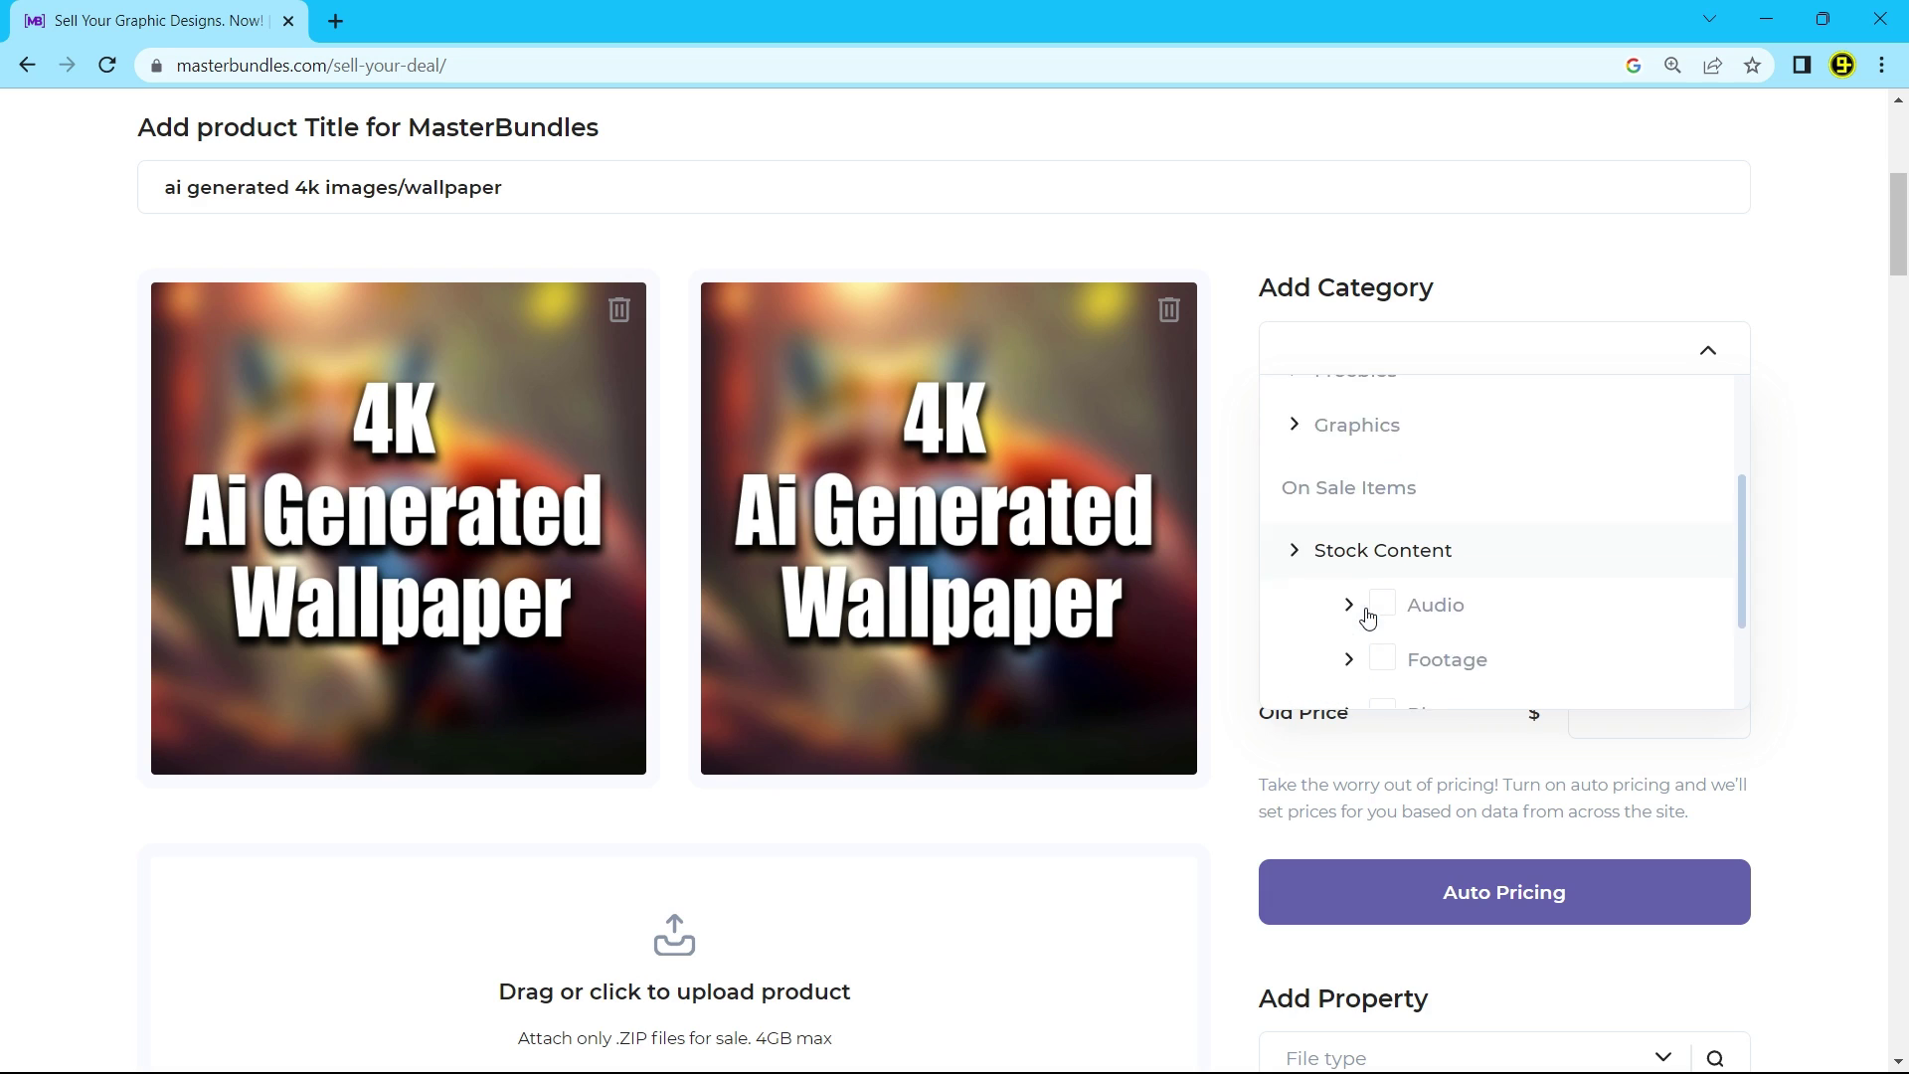
pyautogui.click(1383, 559)
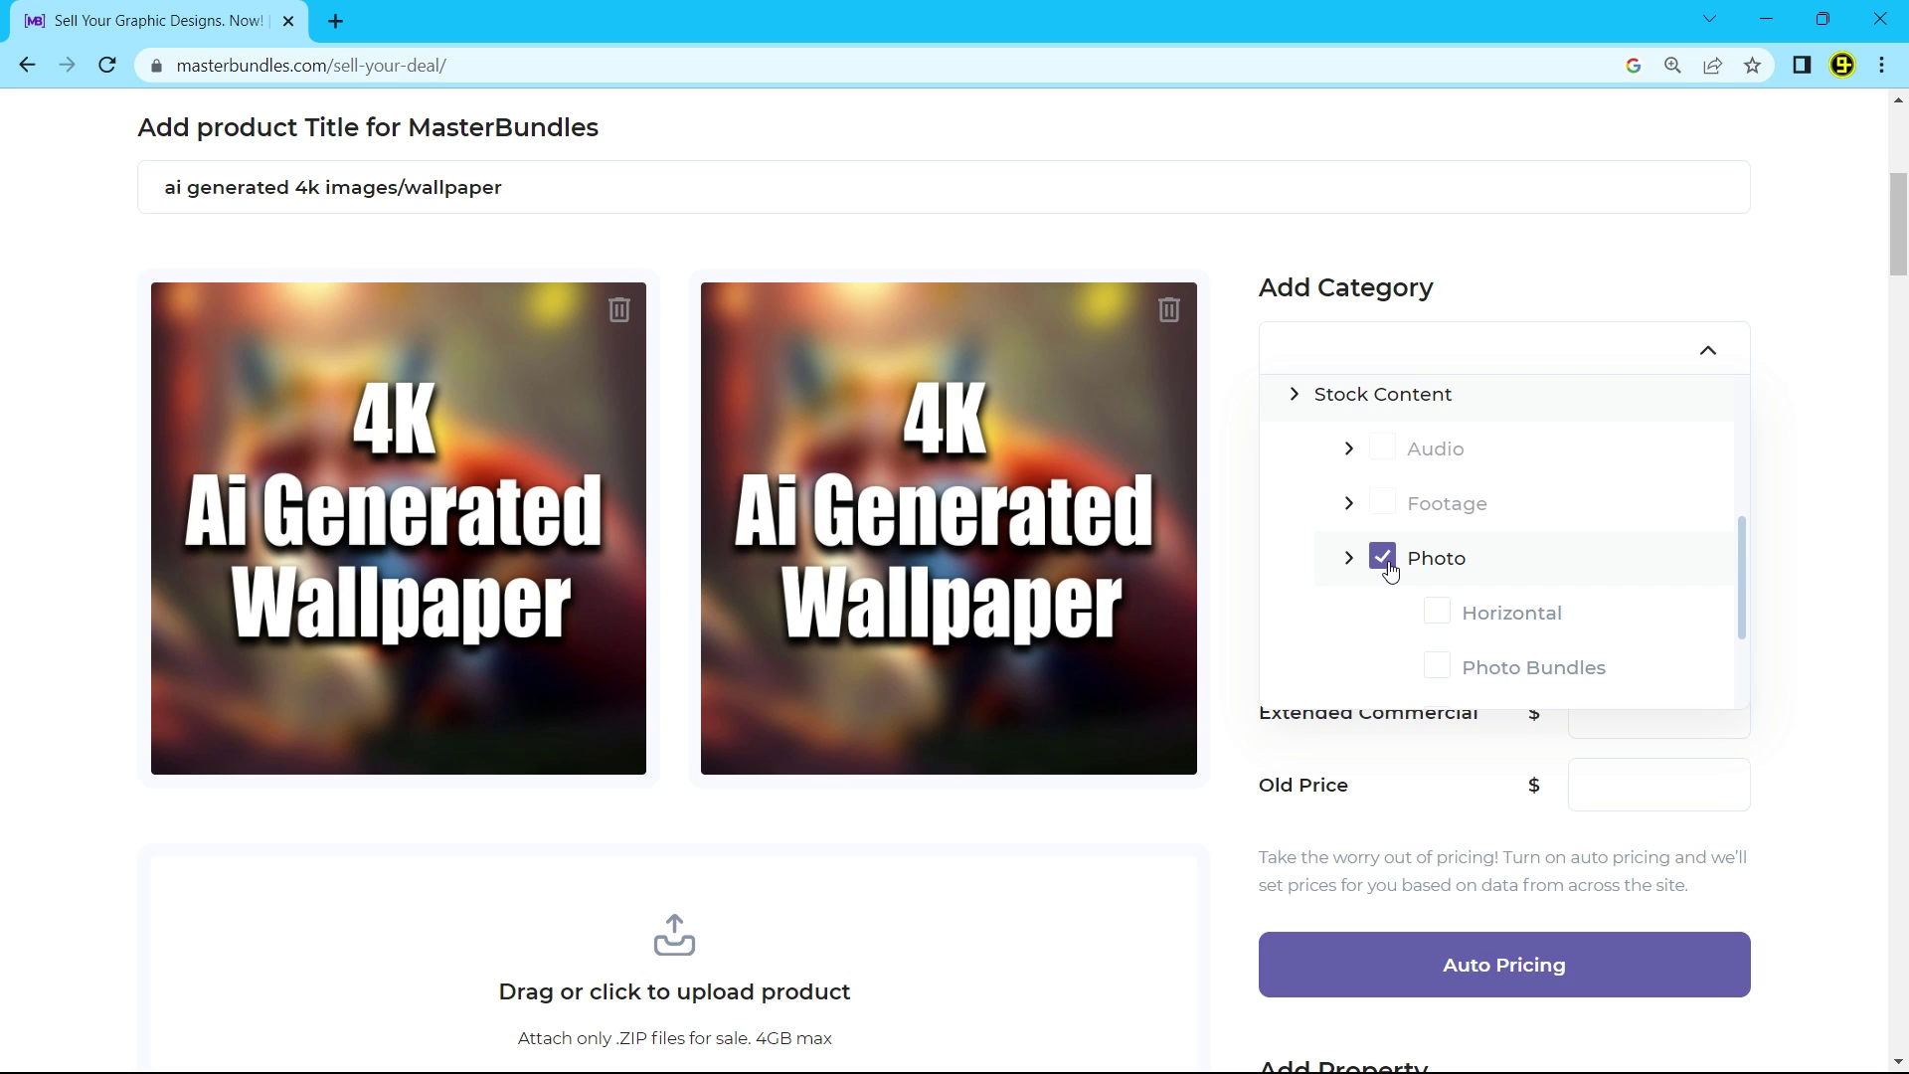
pyautogui.scroll(-1, 1412, 574)
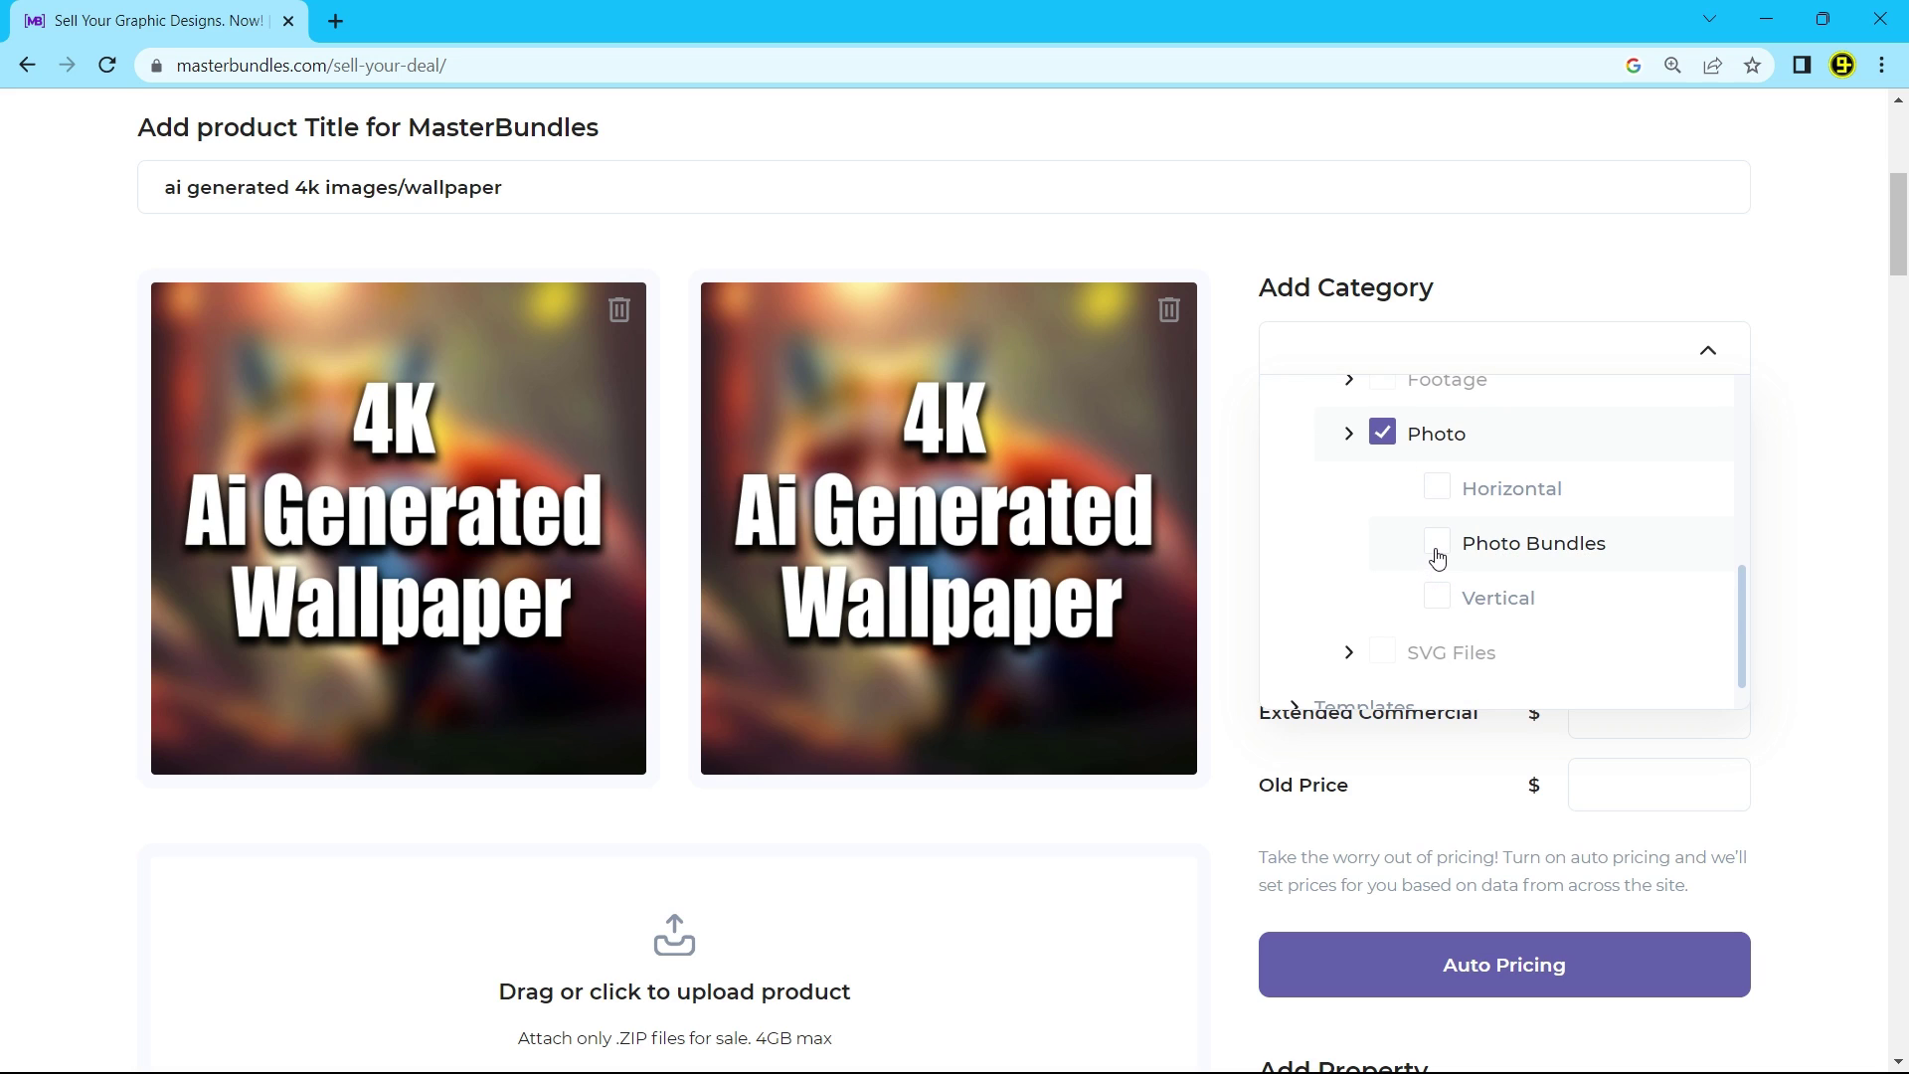
pyautogui.click(1438, 552)
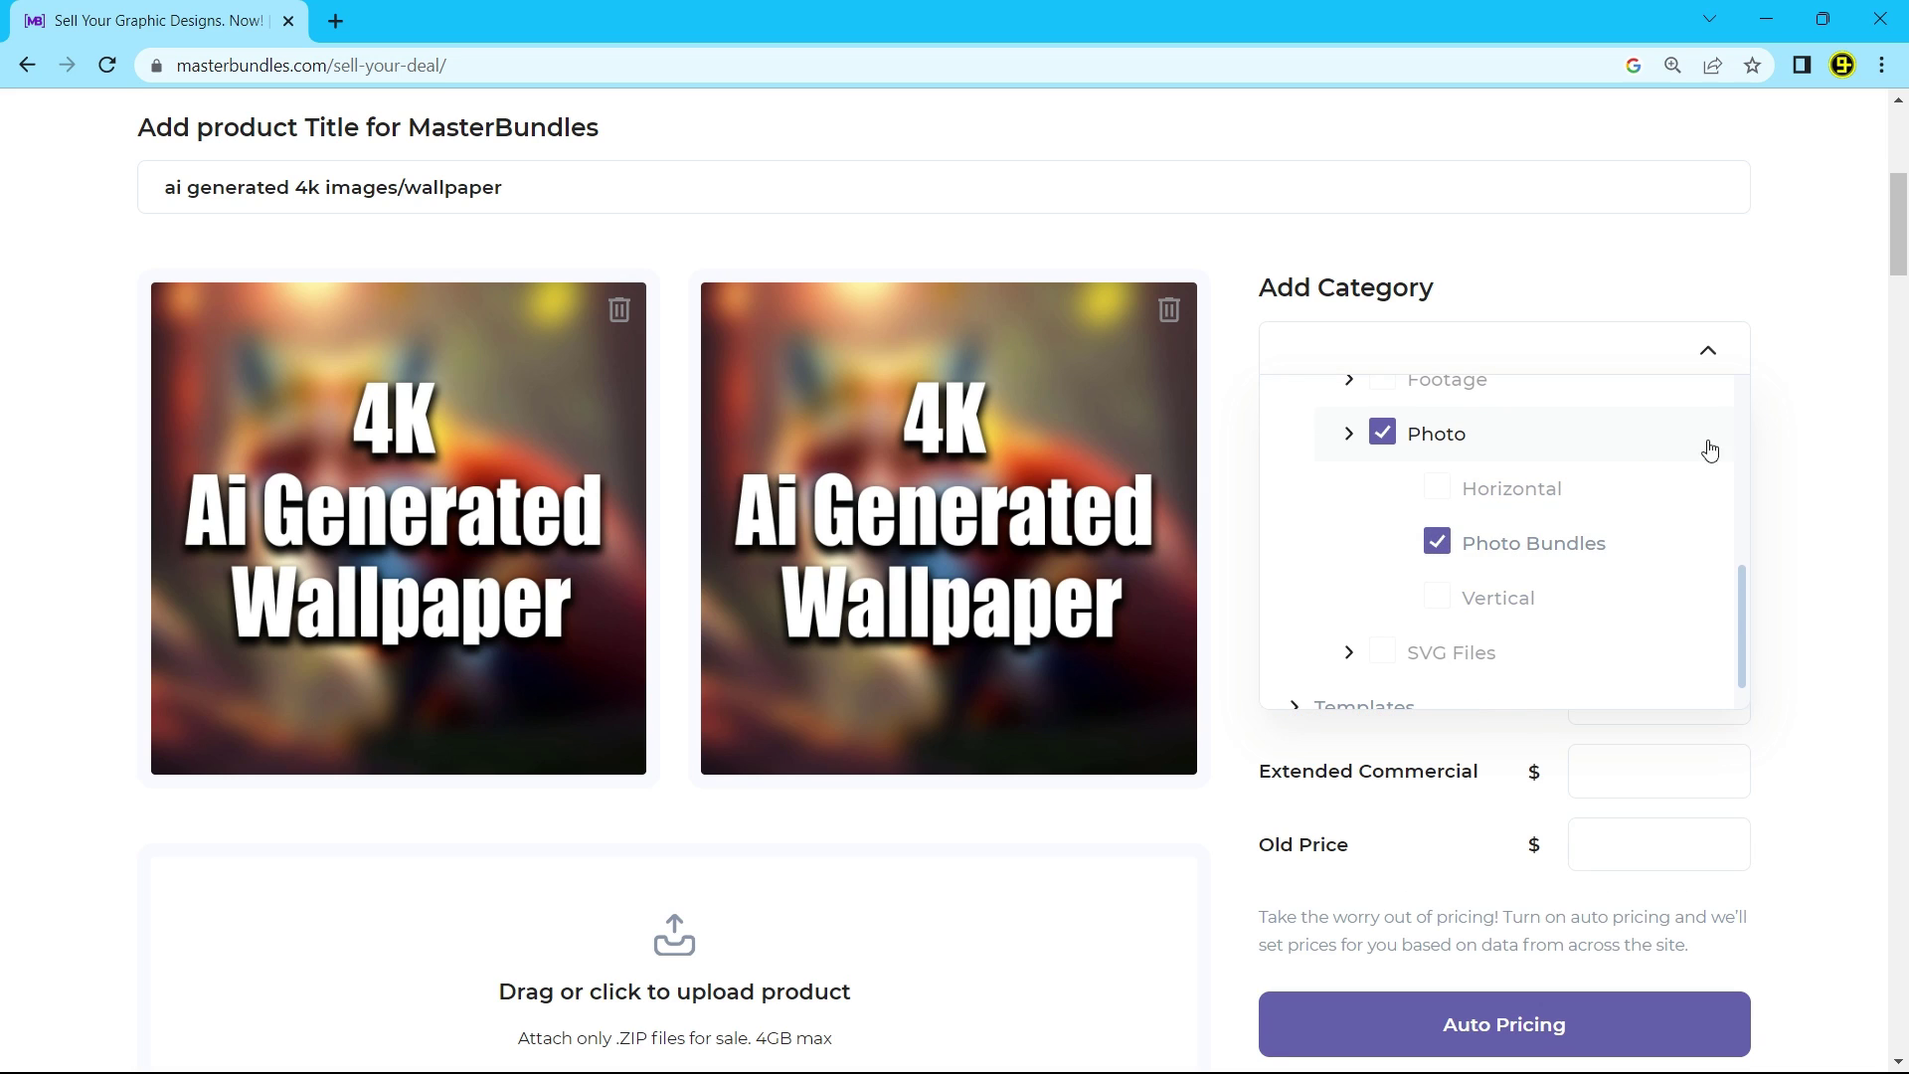
pyautogui.click(1787, 405)
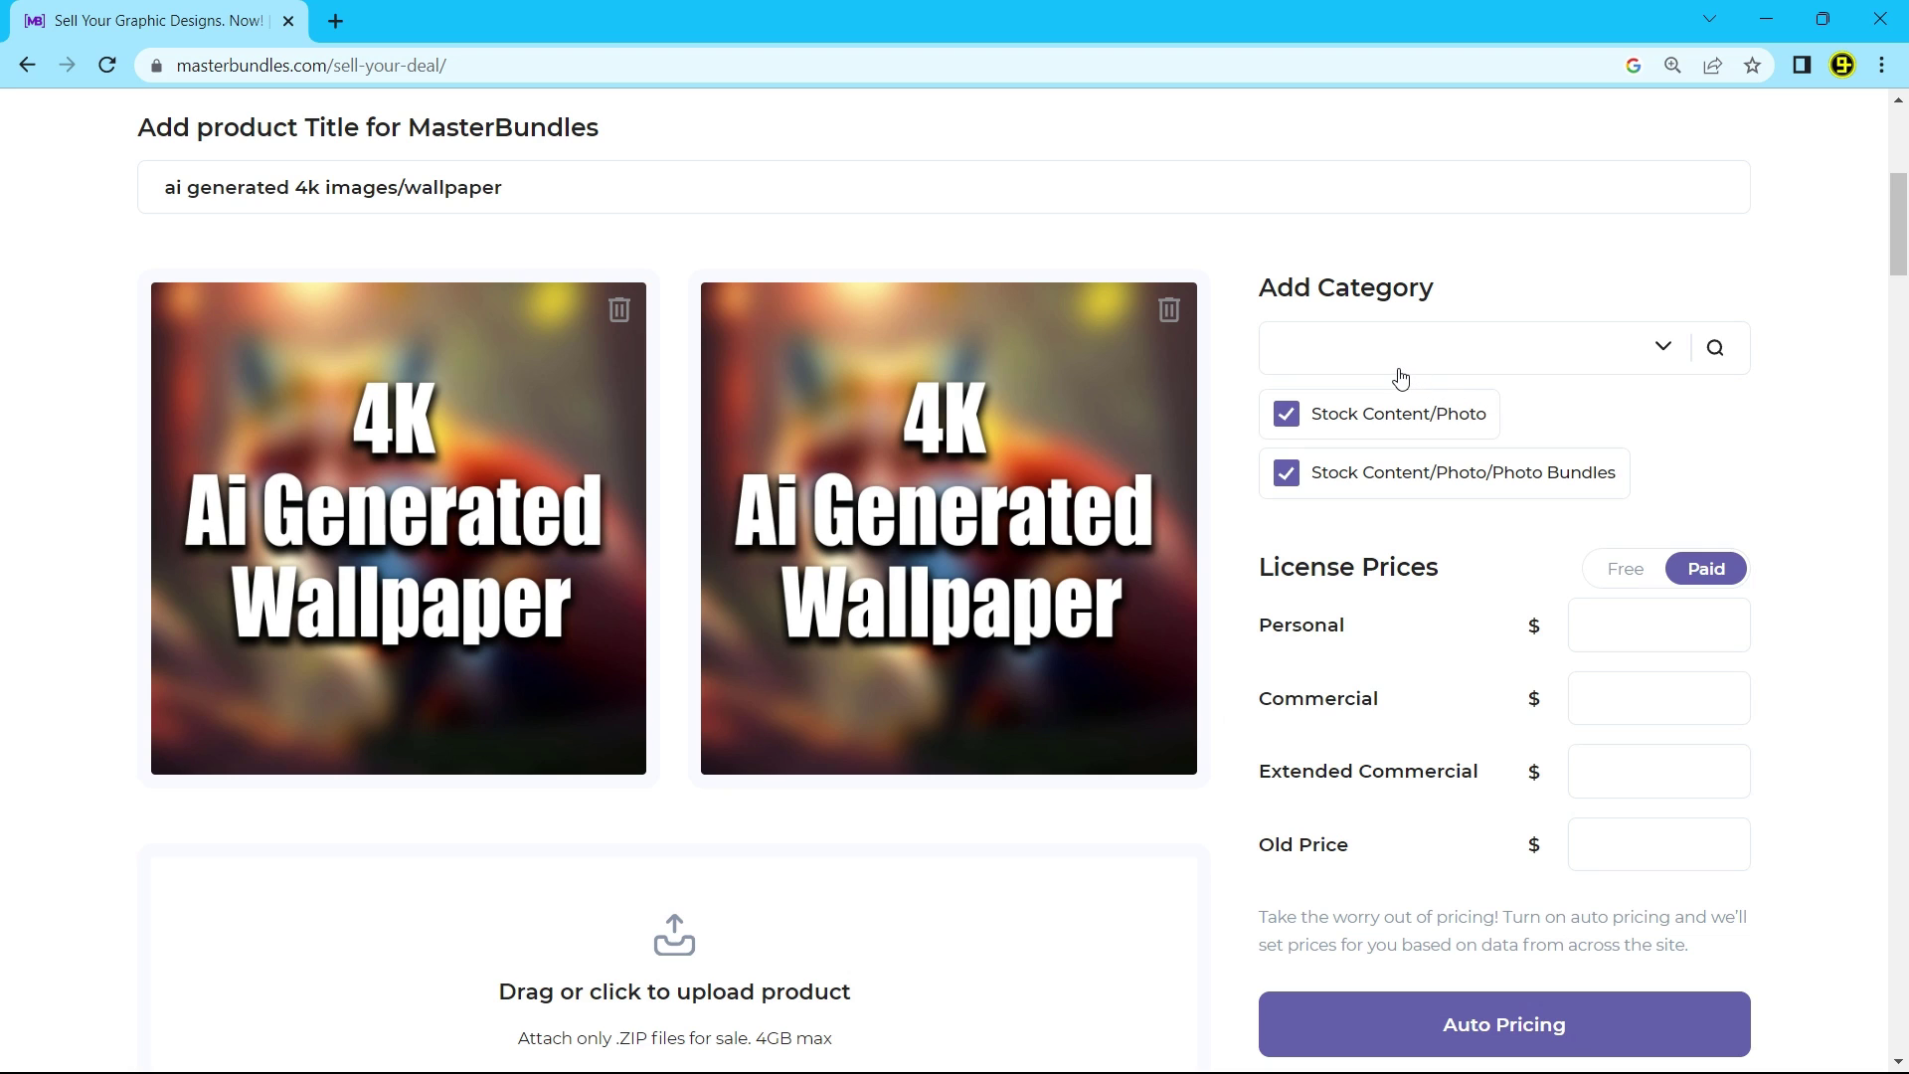
# Upload the 'Ai generated 4k images' ZIP archive as the product file
pyautogui.scroll(-3, 1035, 593)
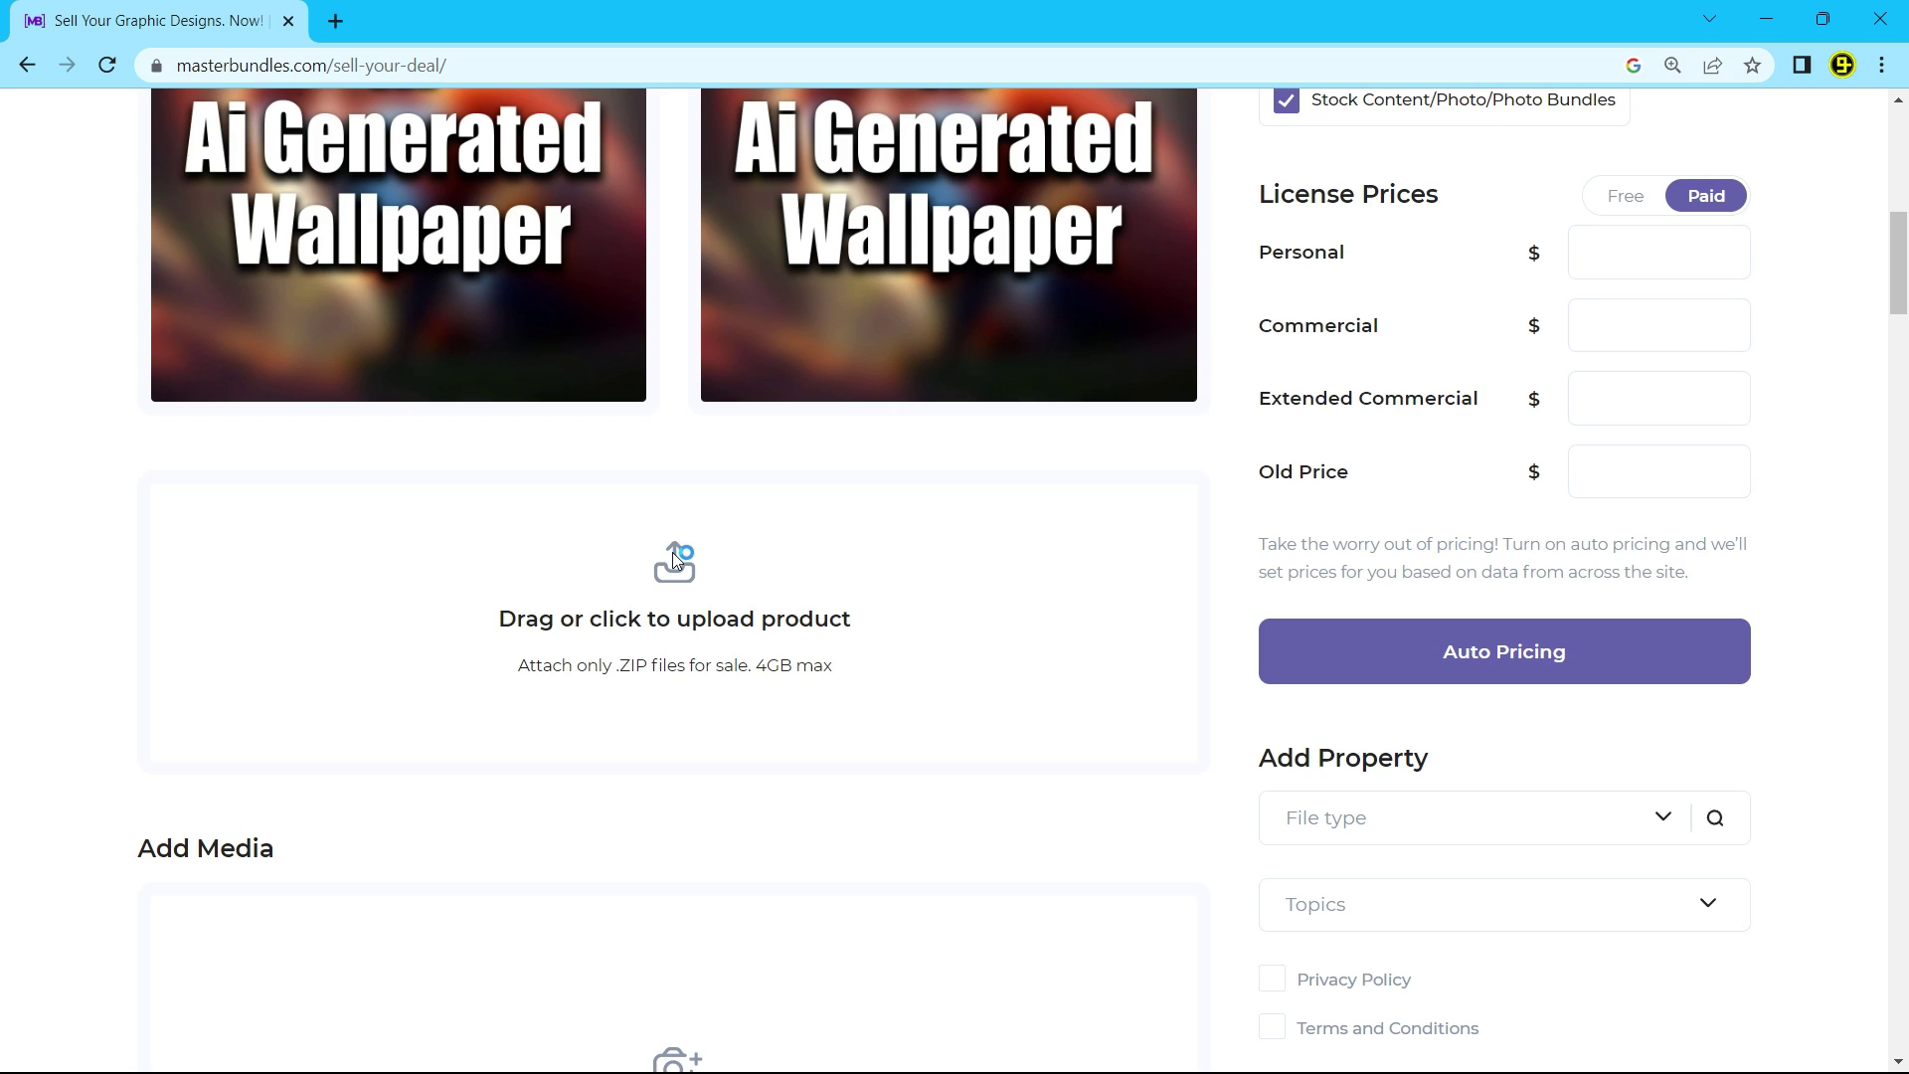
pyautogui.click(673, 552)
pyautogui.click(345, 326)
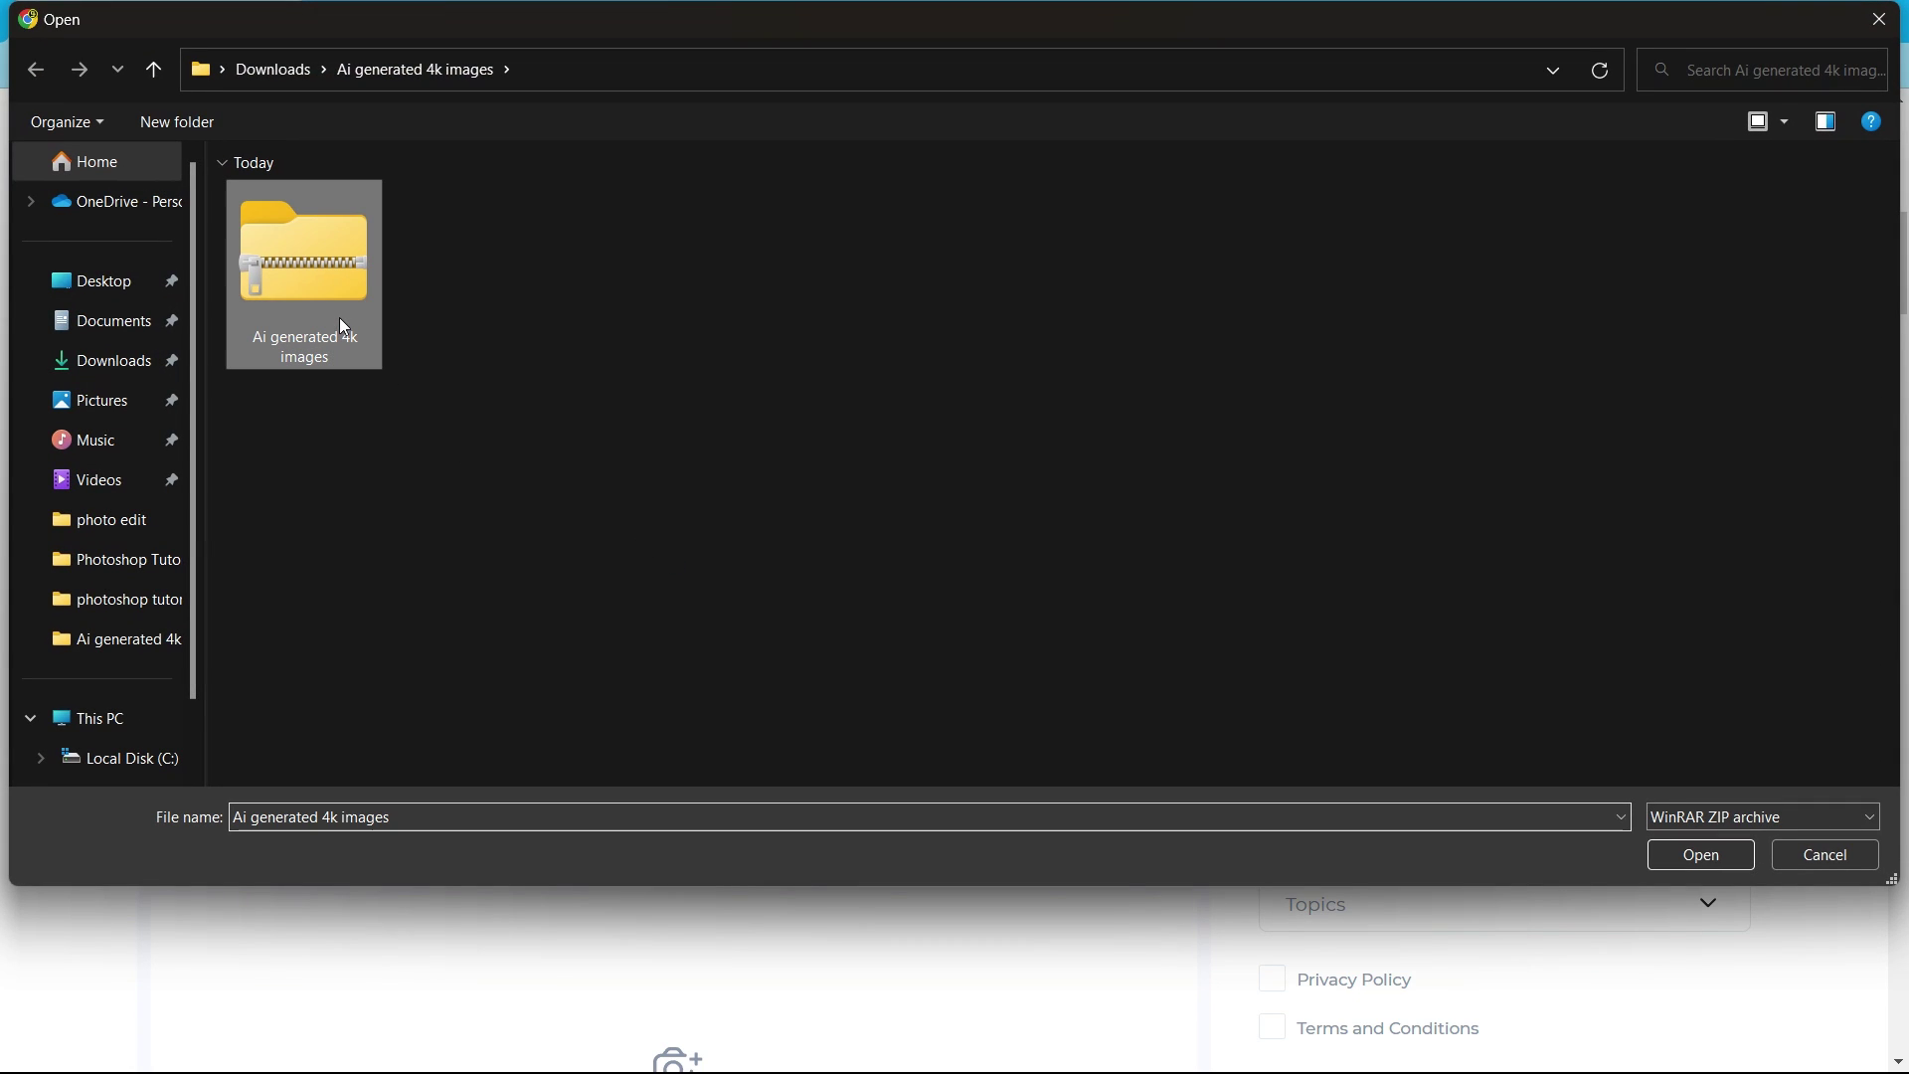
pyautogui.click(1691, 855)
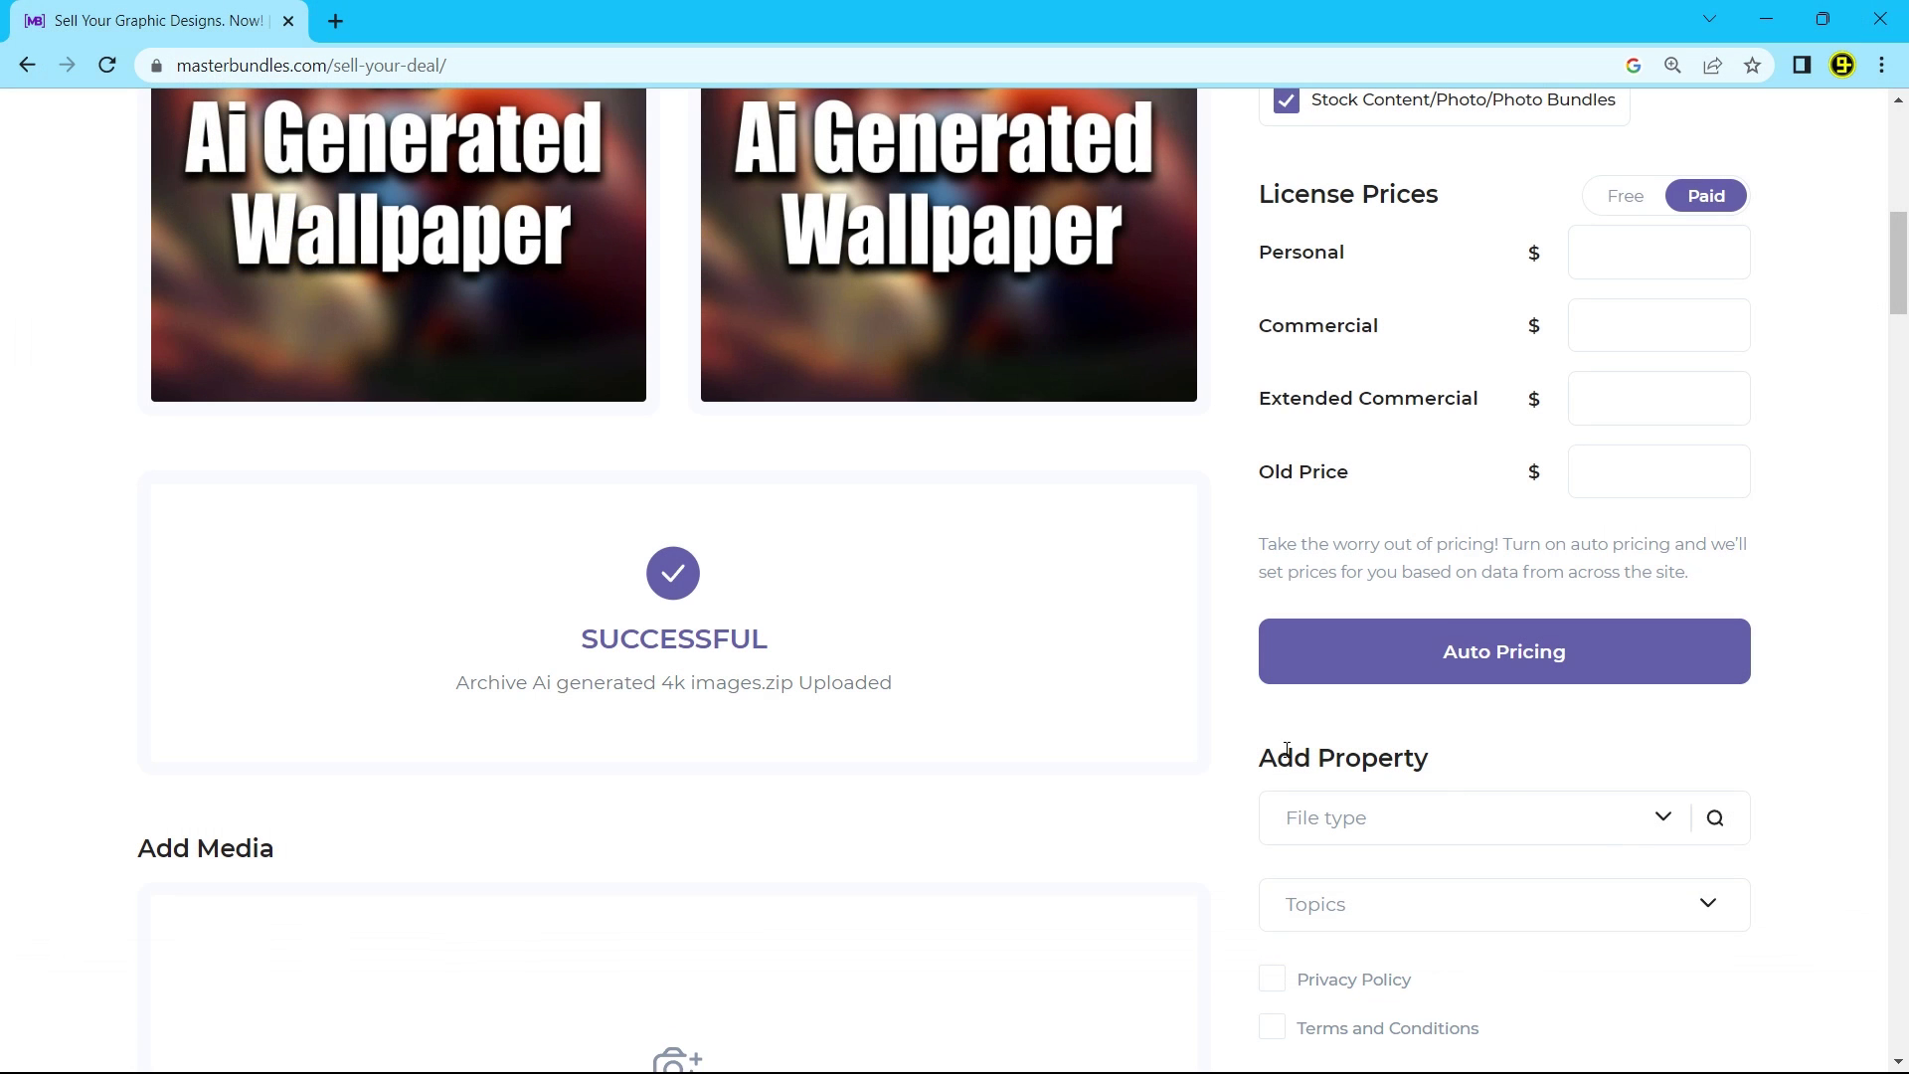
# Add the fox 'preview' image as product media
pyautogui.scroll(-1, 718, 553)
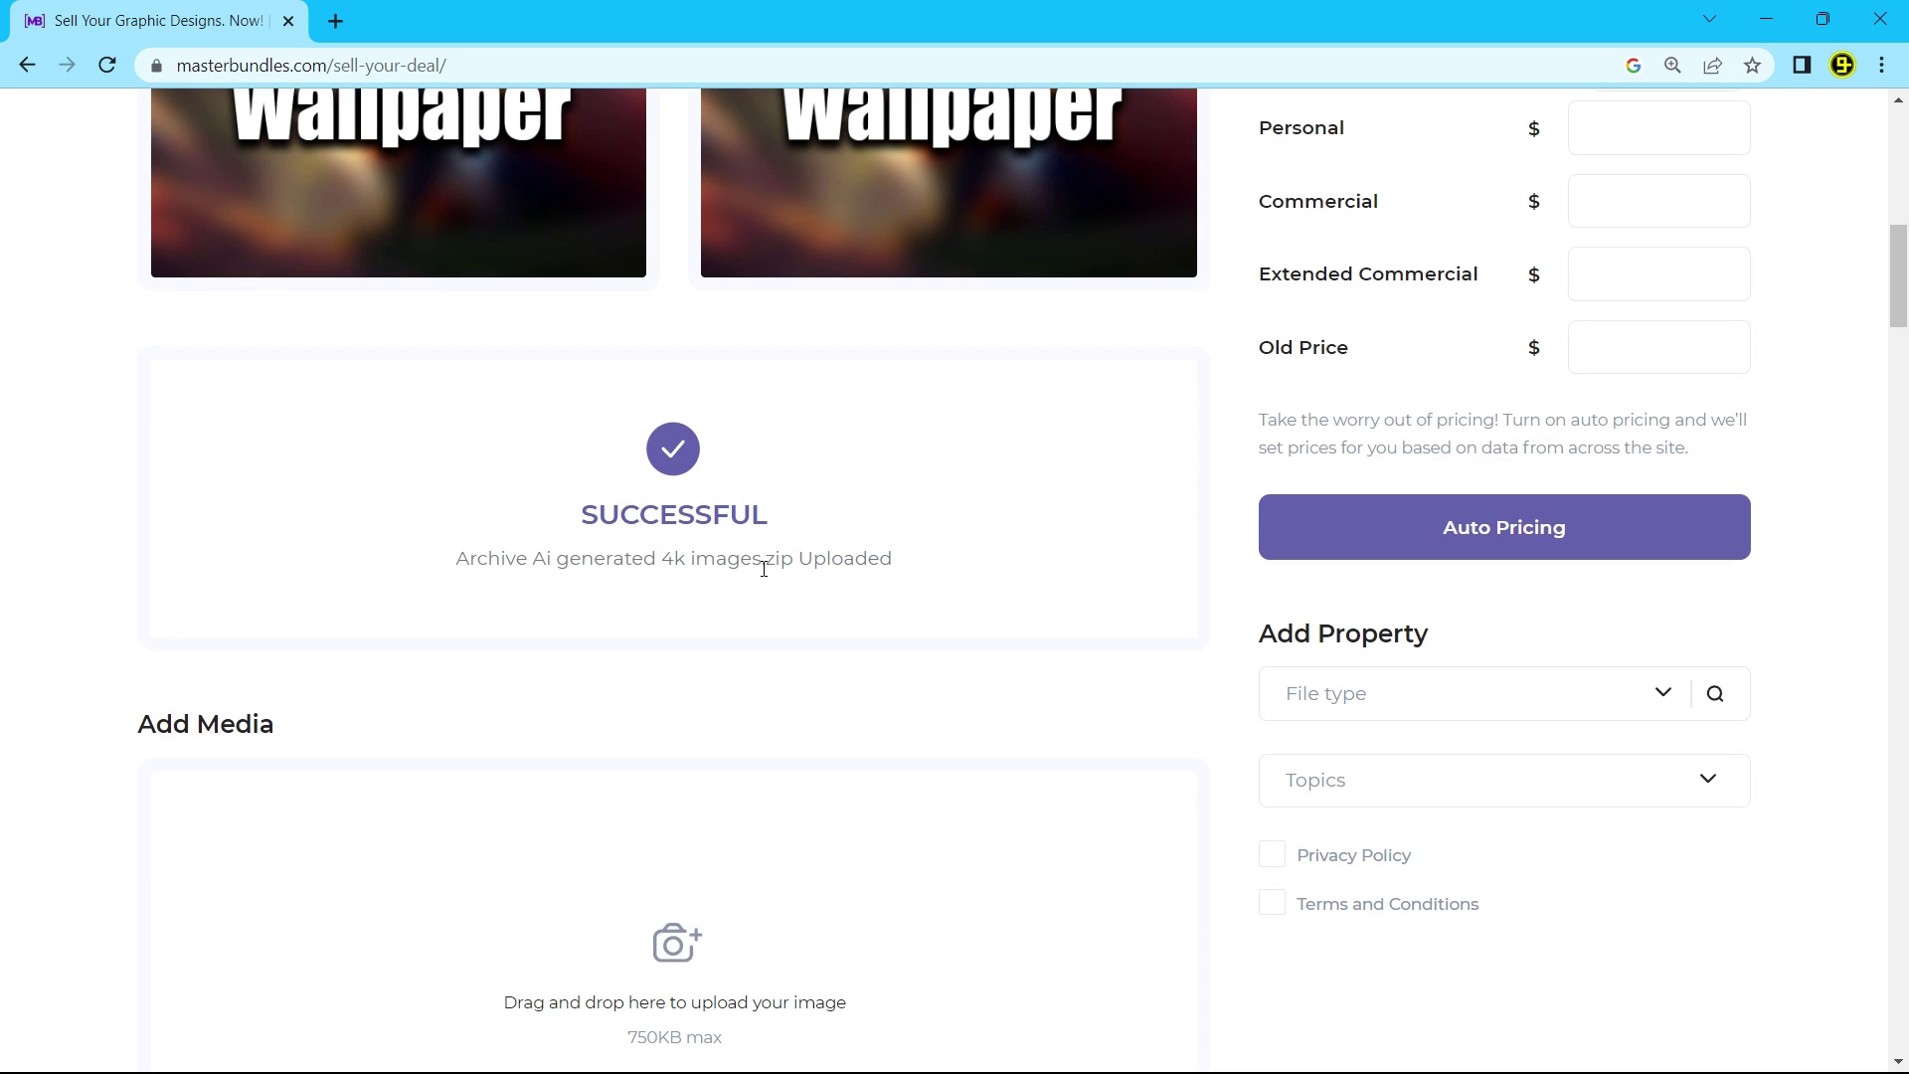
pyautogui.scroll(-2, 773, 564)
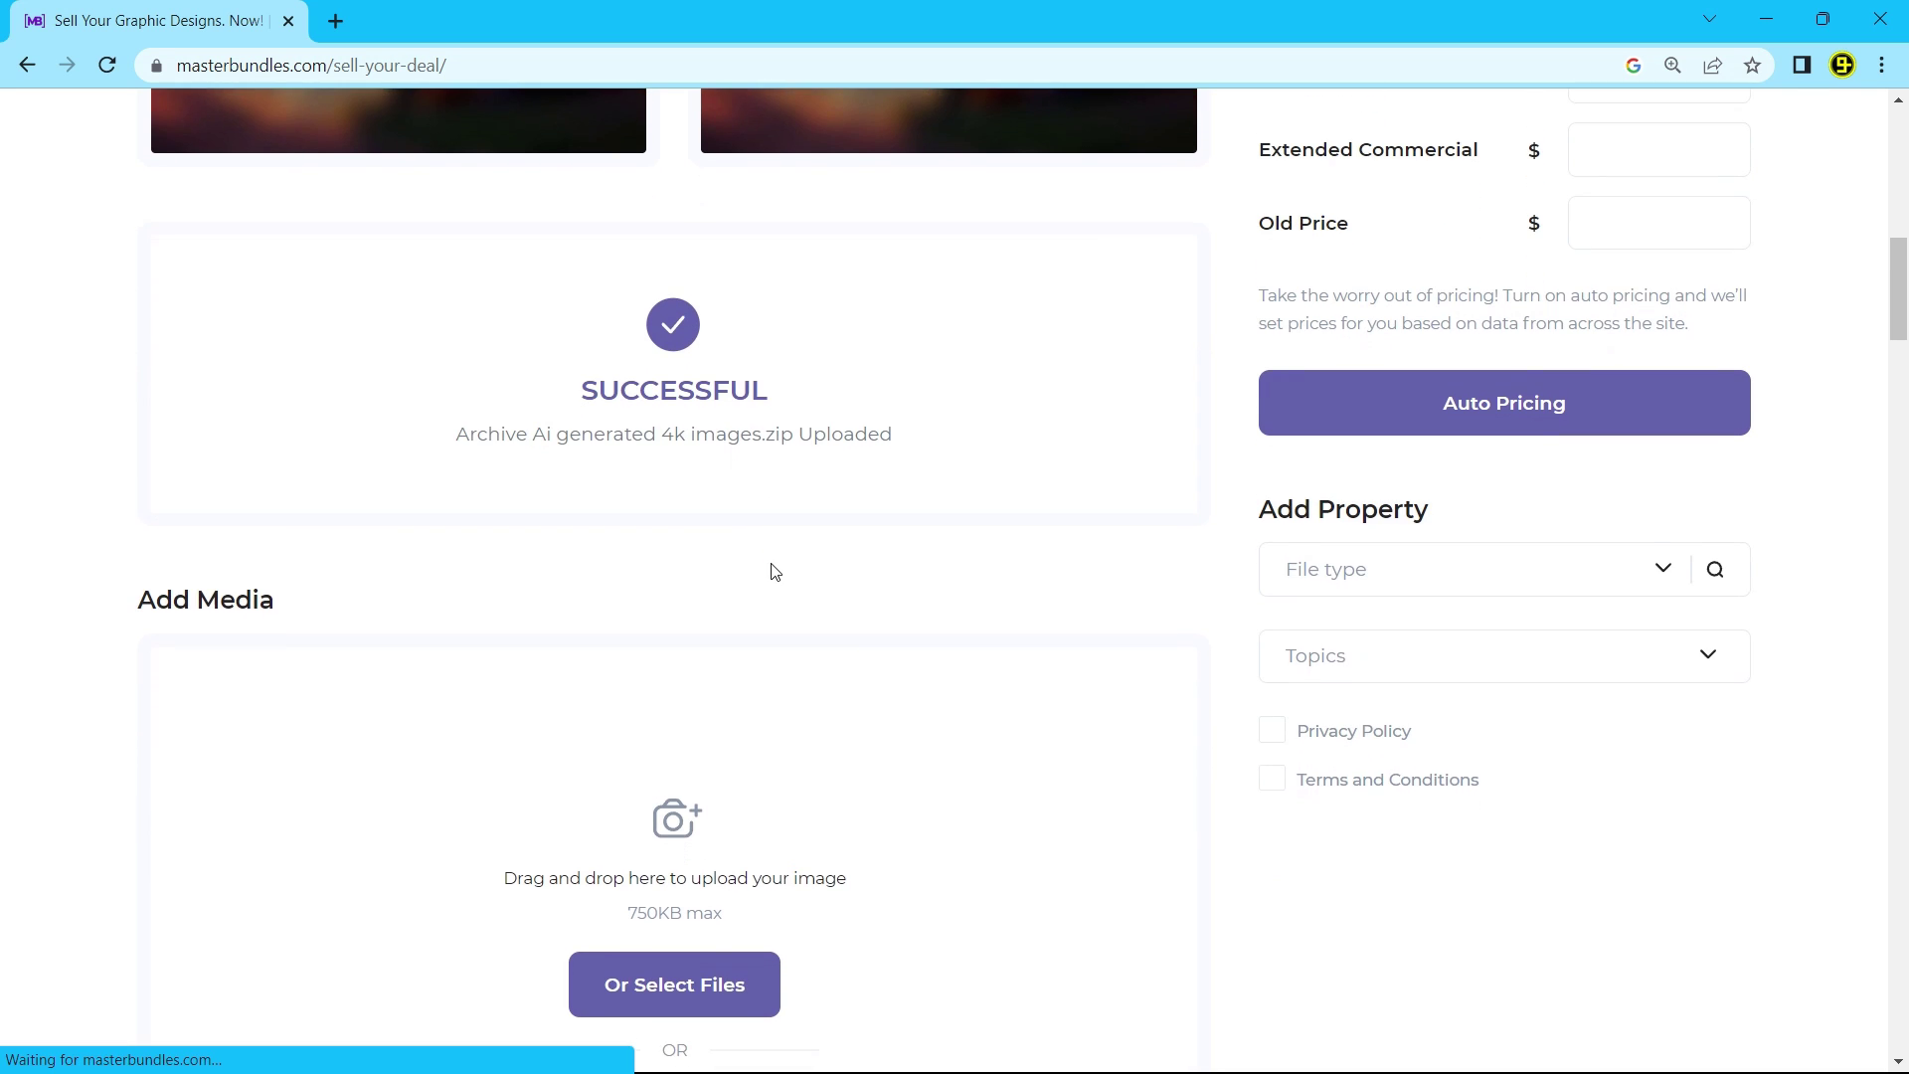
pyautogui.scroll(-1, 777, 564)
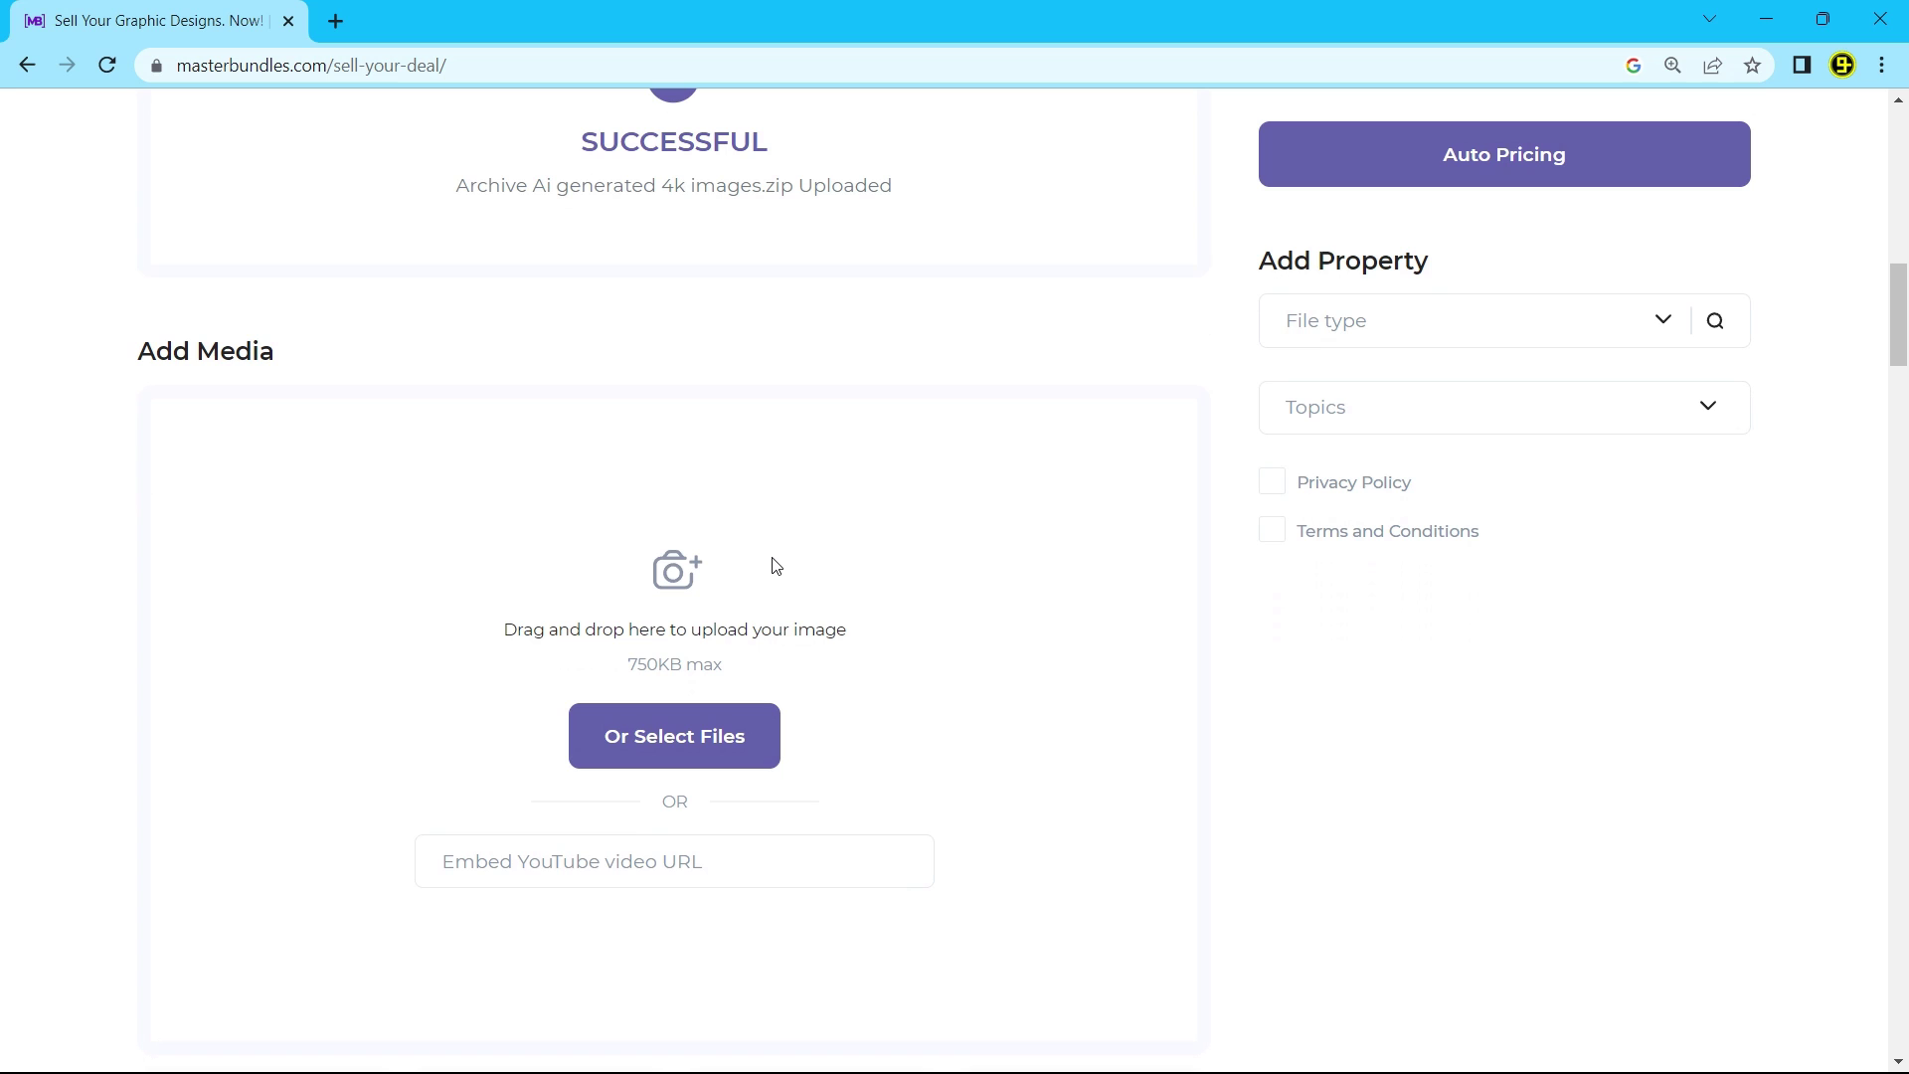
pyautogui.click(639, 726)
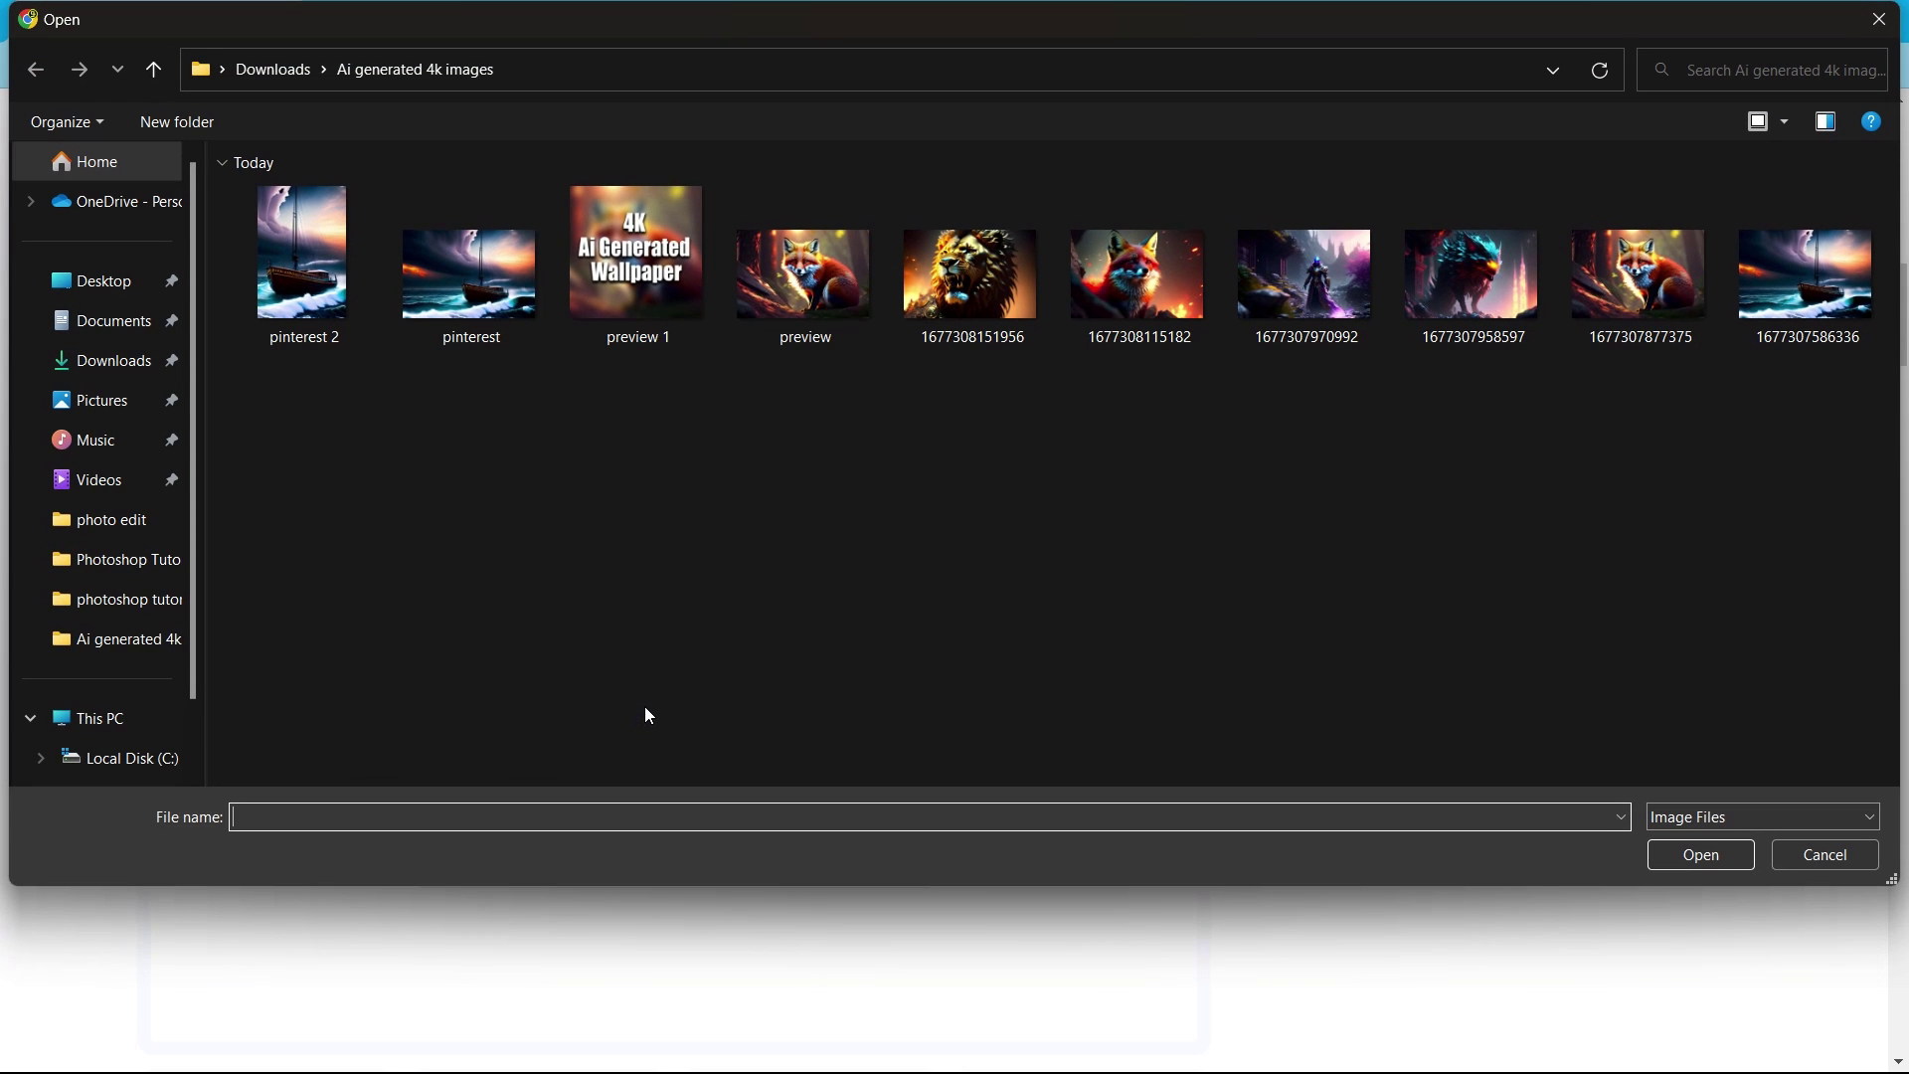
pyautogui.click(795, 316)
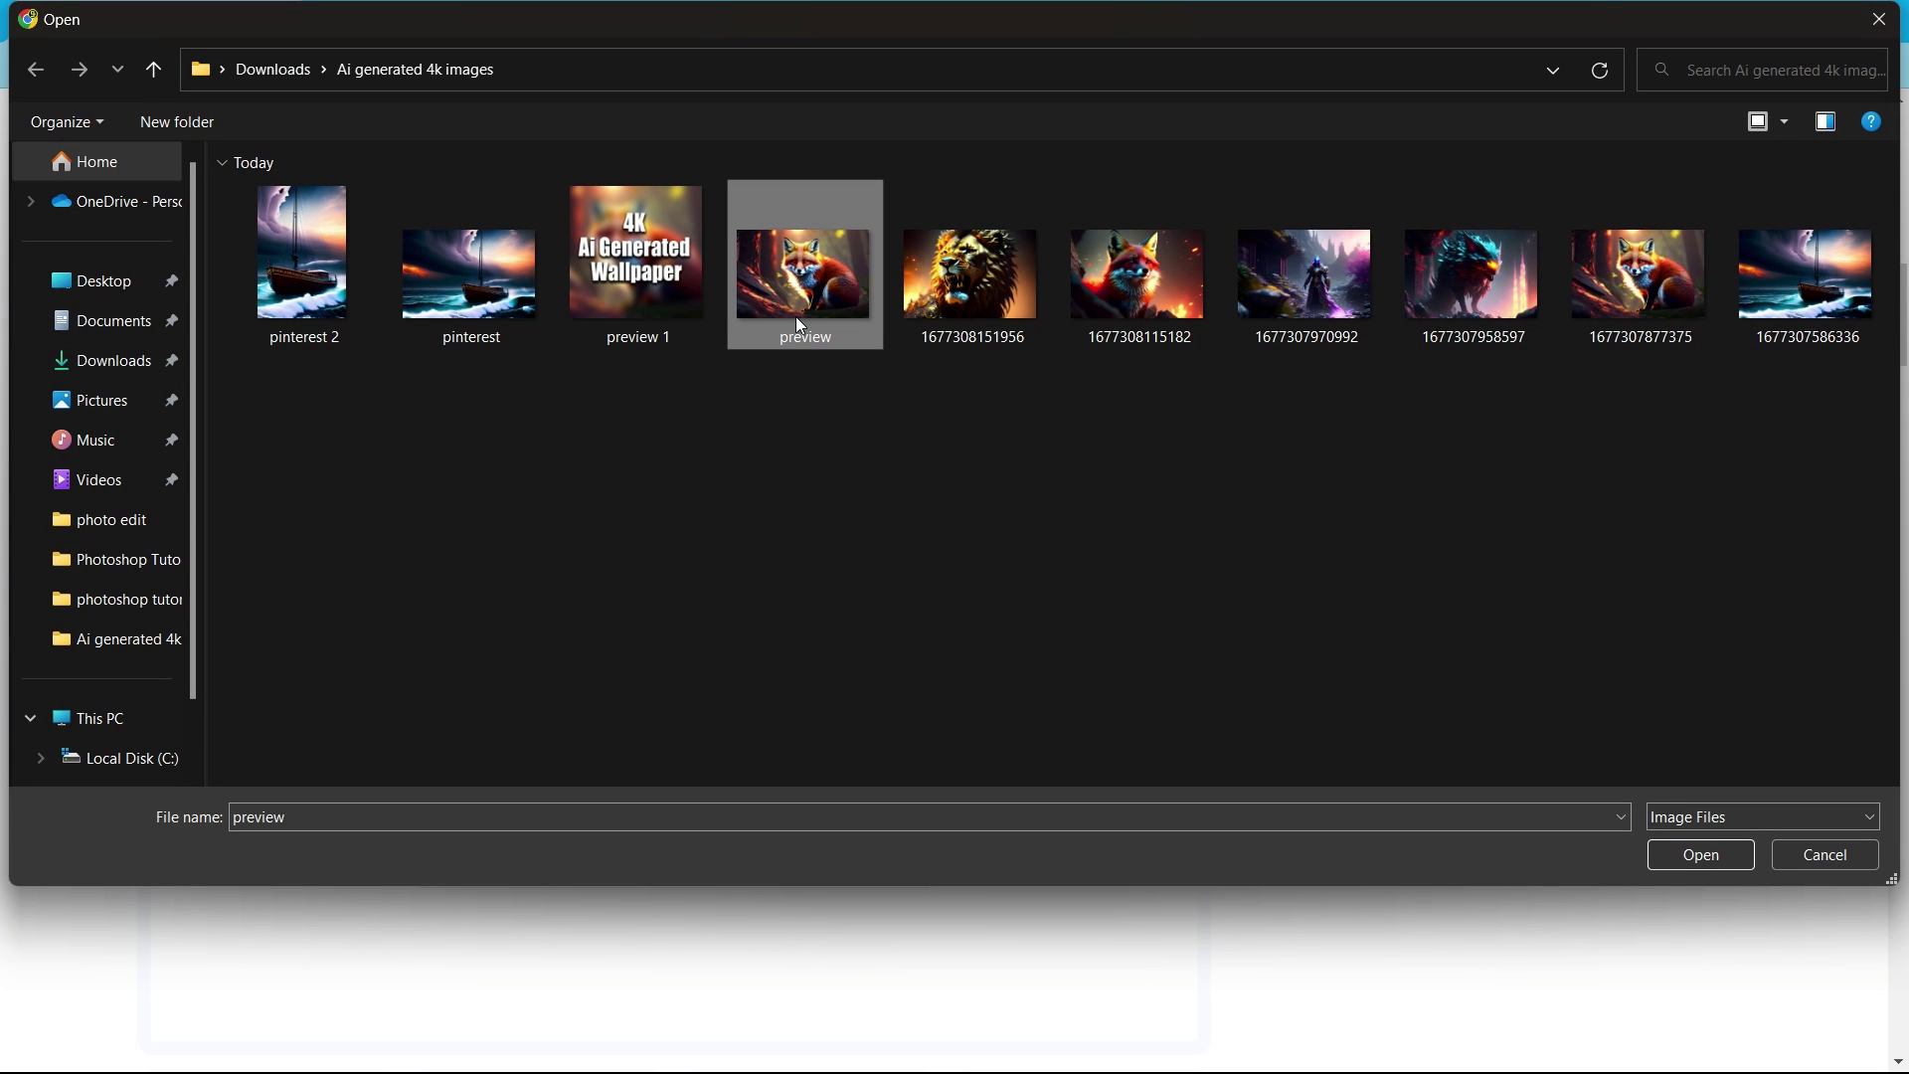
pyautogui.doubleClick(795, 316)
# Set 'pinterest 2' as the Pinterest image
pyautogui.scroll(-6, 795, 324)
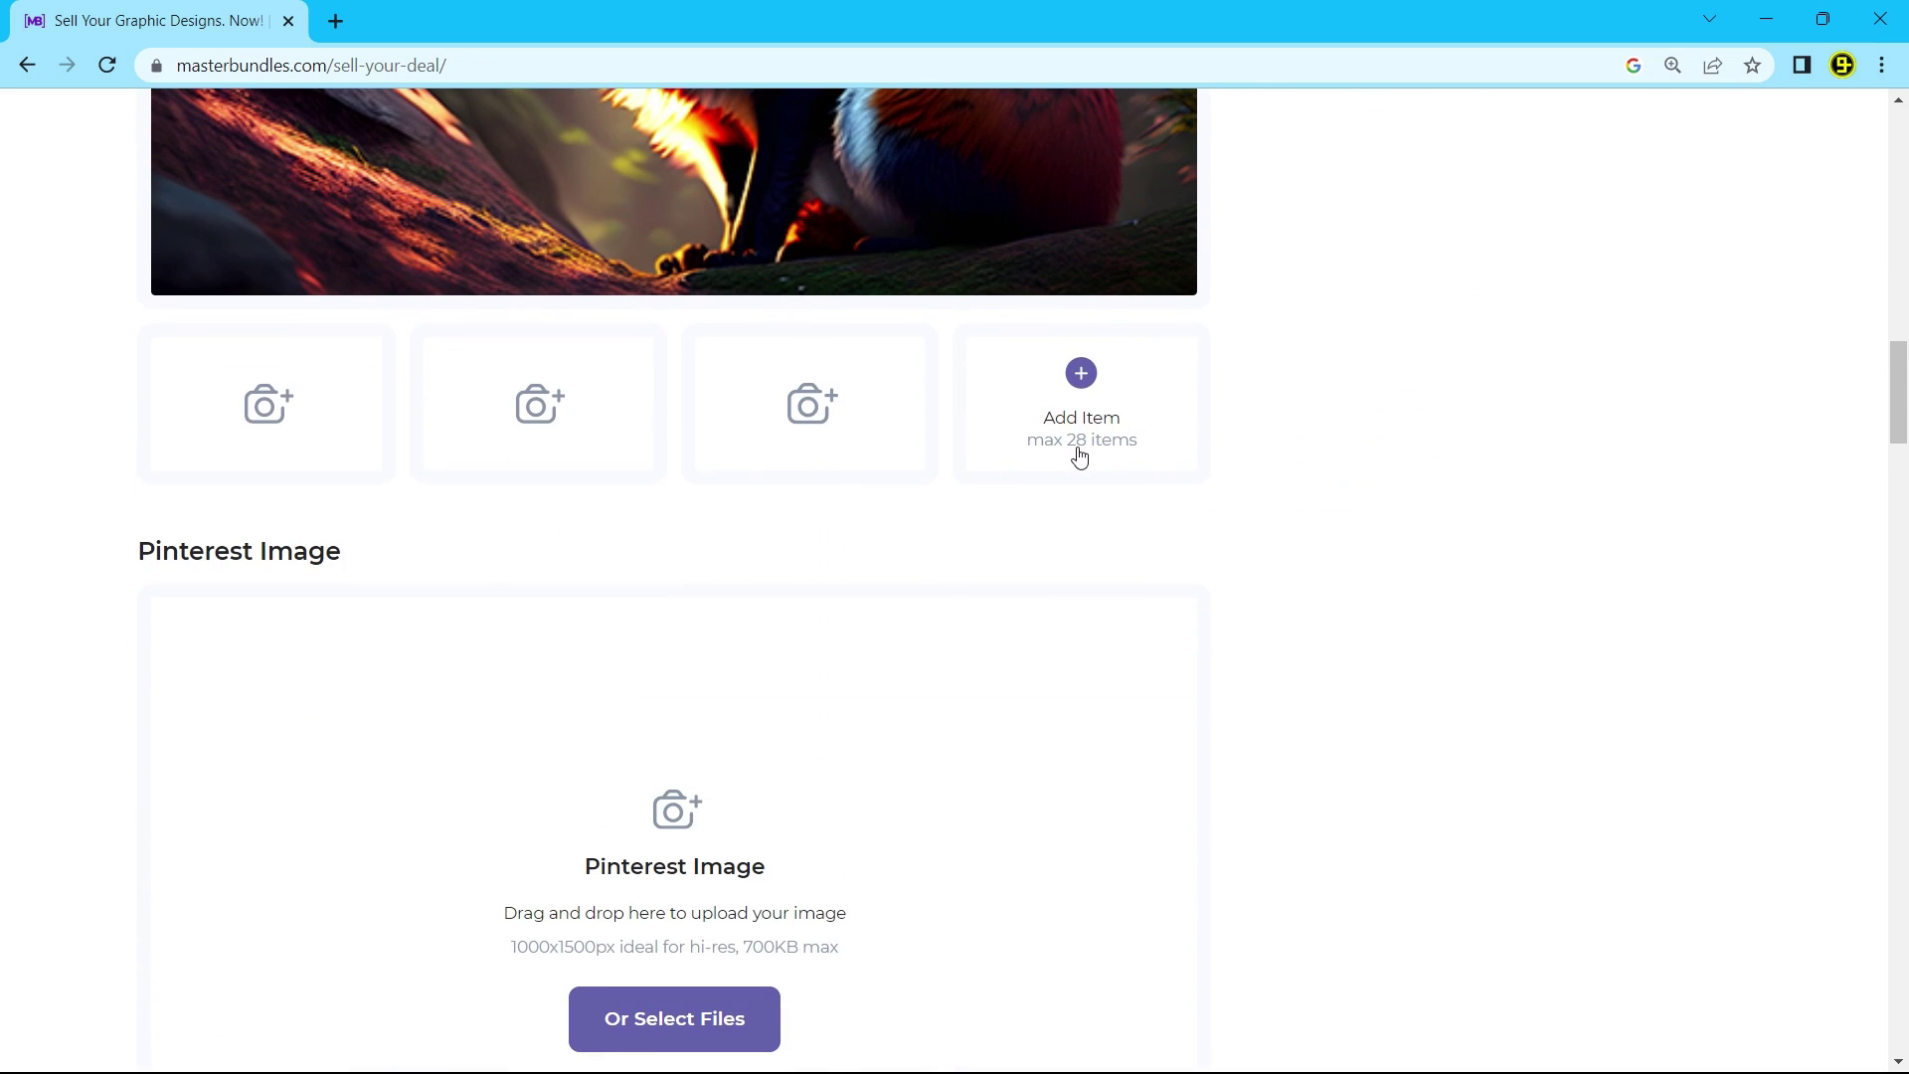
pyautogui.scroll(-3, 637, 448)
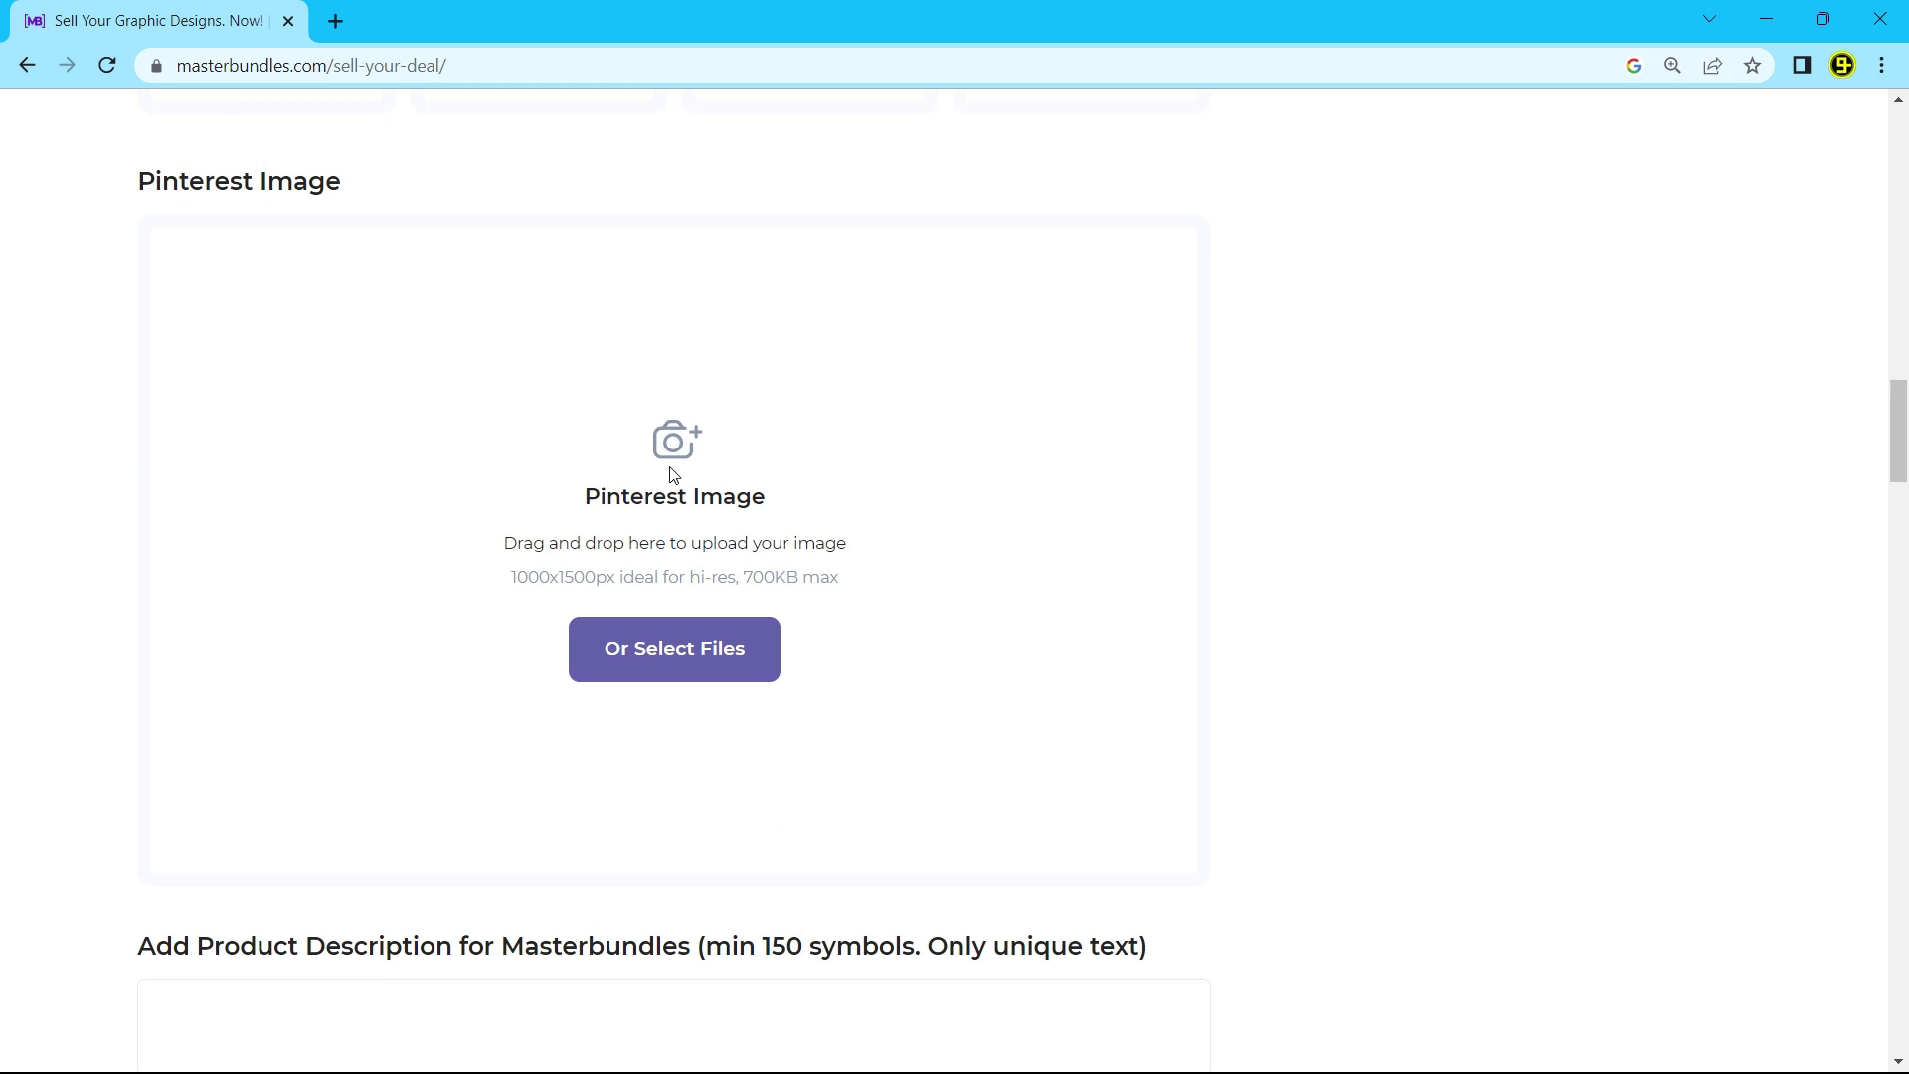
pyautogui.click(712, 672)
pyautogui.doubleClick(296, 318)
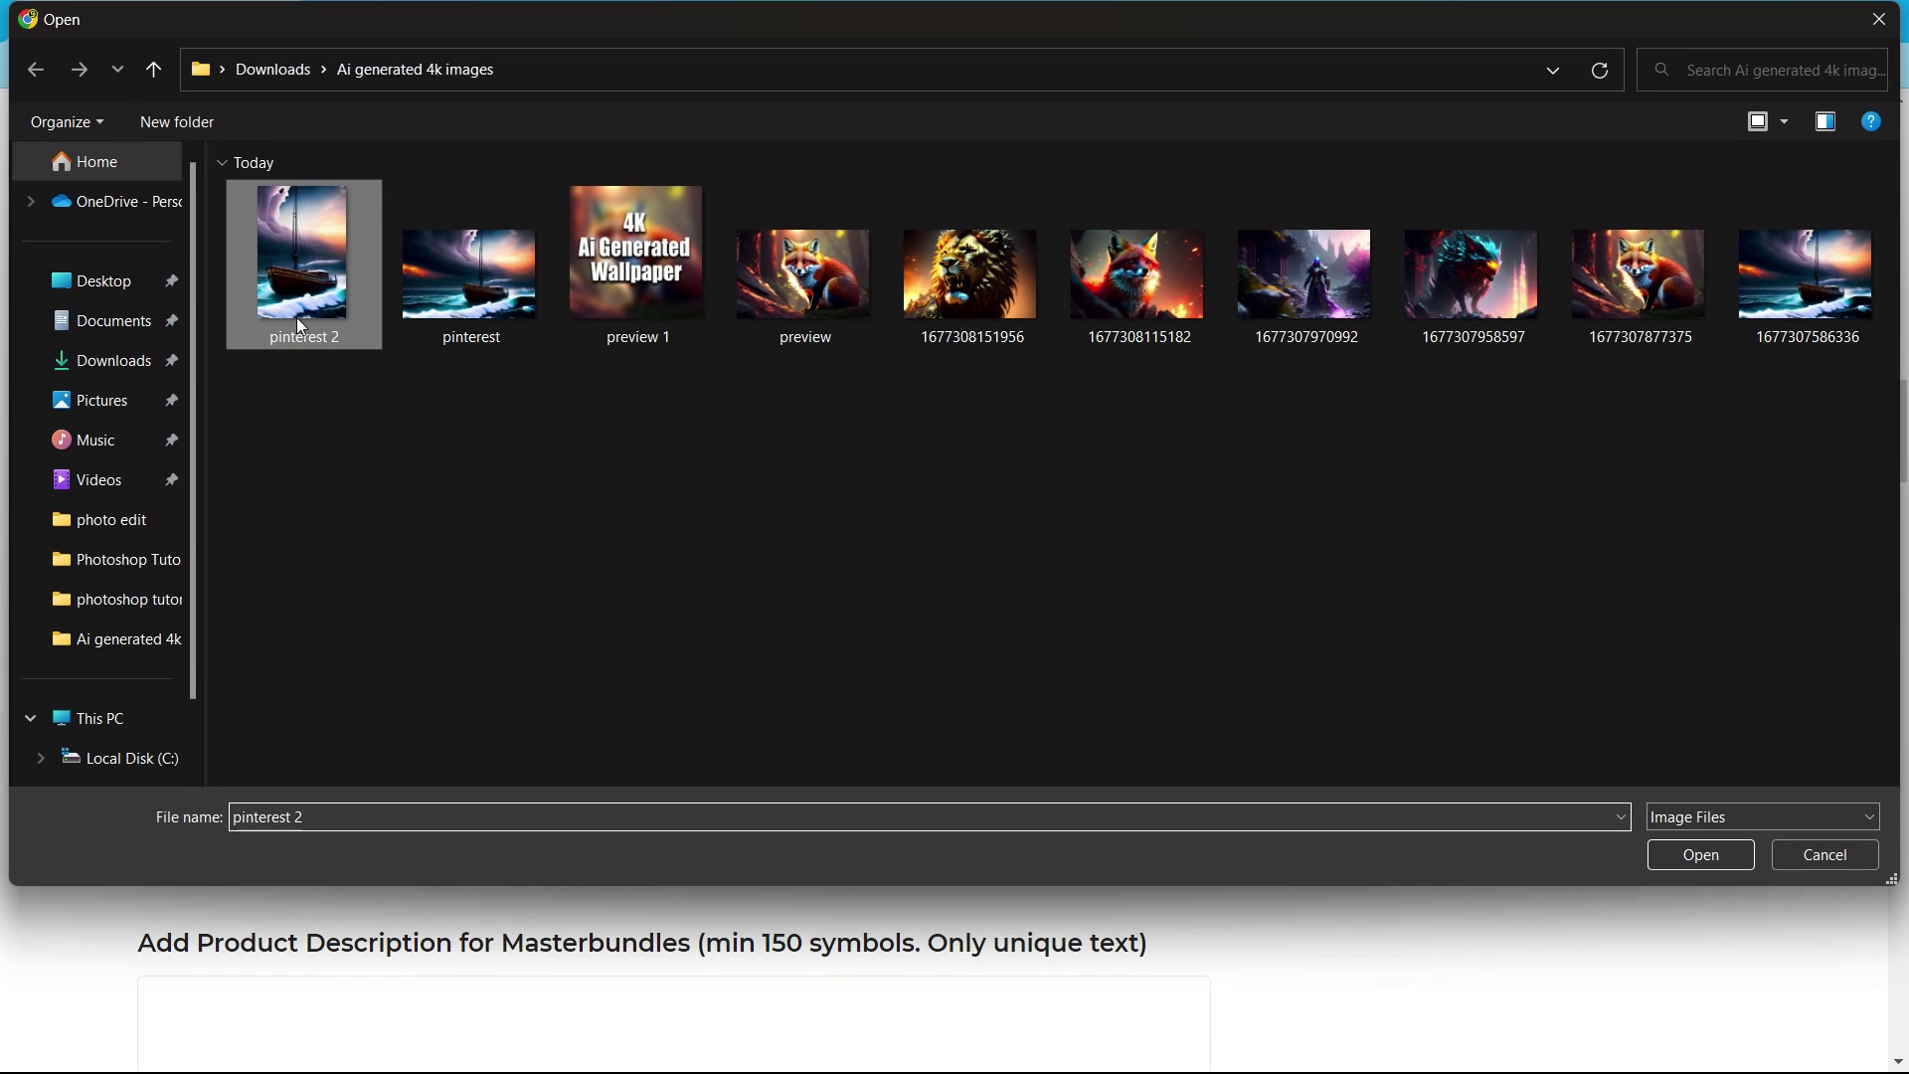
# Paste the five-paragraph product description into the description box
pyautogui.scroll(-6, 884, 503)
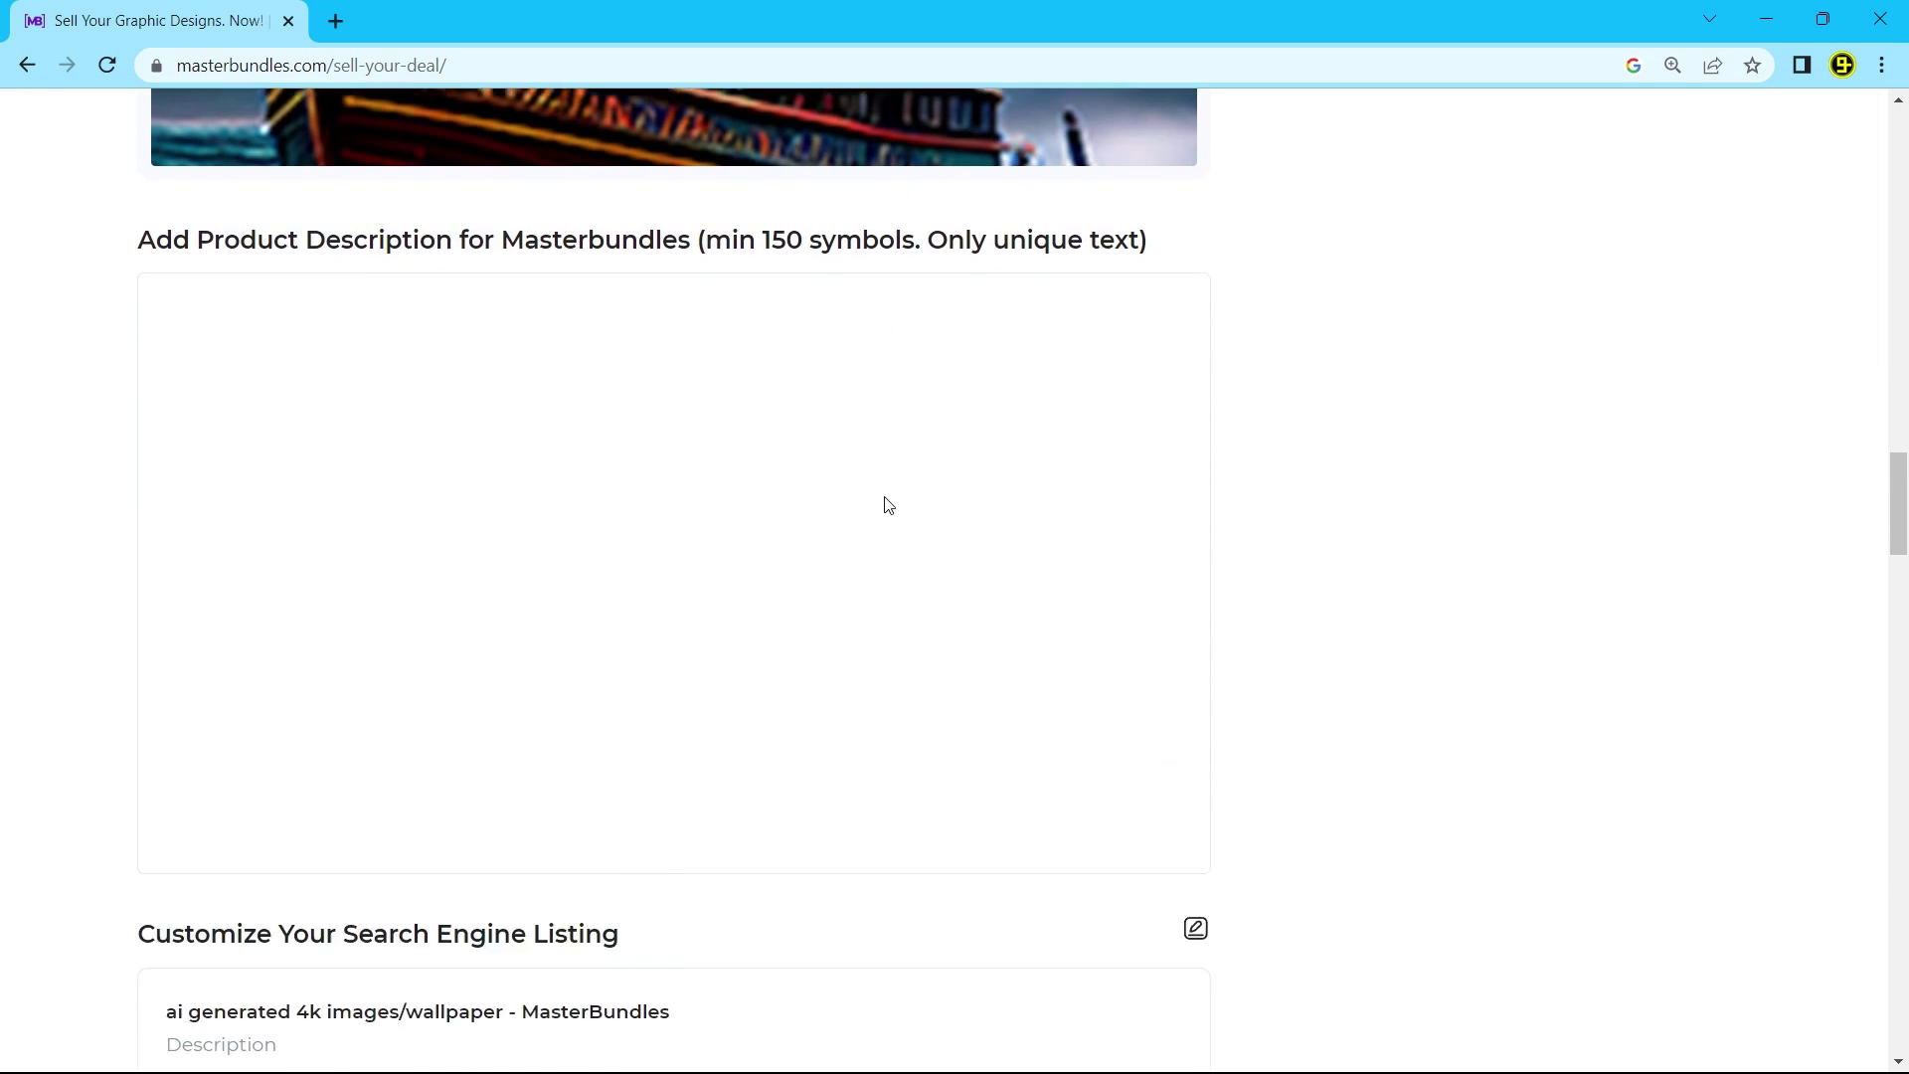
pyautogui.click(294, 289)
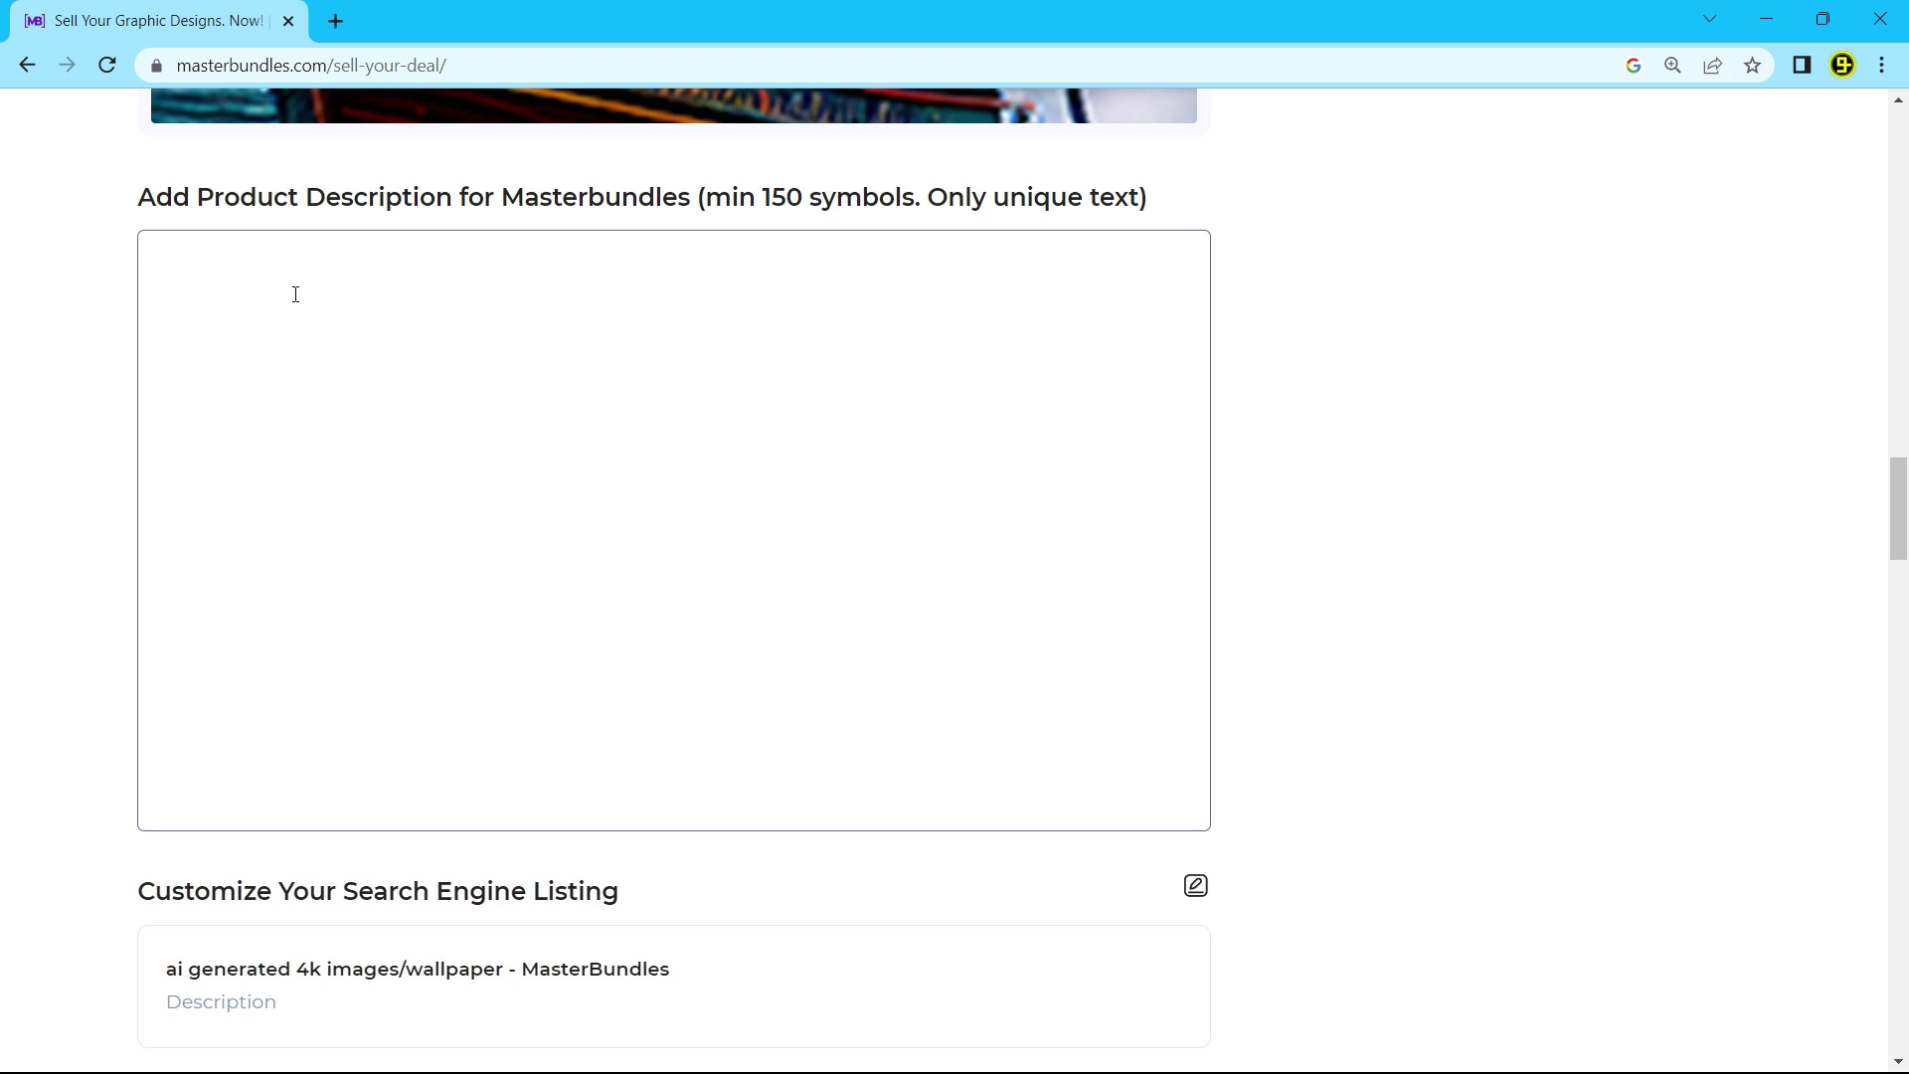
pyautogui.write("Stunningly Unique: The AI generated wallpapers are visually striking and completely unique, making them a great way to stand out from the crowd.  Unmatched Quality: Each wallpaper has been crafted with exceptional attention to detail, providing an unparalleled visual experience that is sure to impress.  Versatile: With a large collection of over 500 images, there's something for everyone in this bundle, making it perfect for any occasion or setting.  Easy to Use: The wallpapers are easy to use, simply download and set them as your wallpaper, no need to worry about resizing or formatting.  High Resolution: With a resolution of 4K, these wallpapers will look great on any device, providing crisp and clear visuals that are sure to impress.")
pyautogui.scroll(-2, 647, 468)
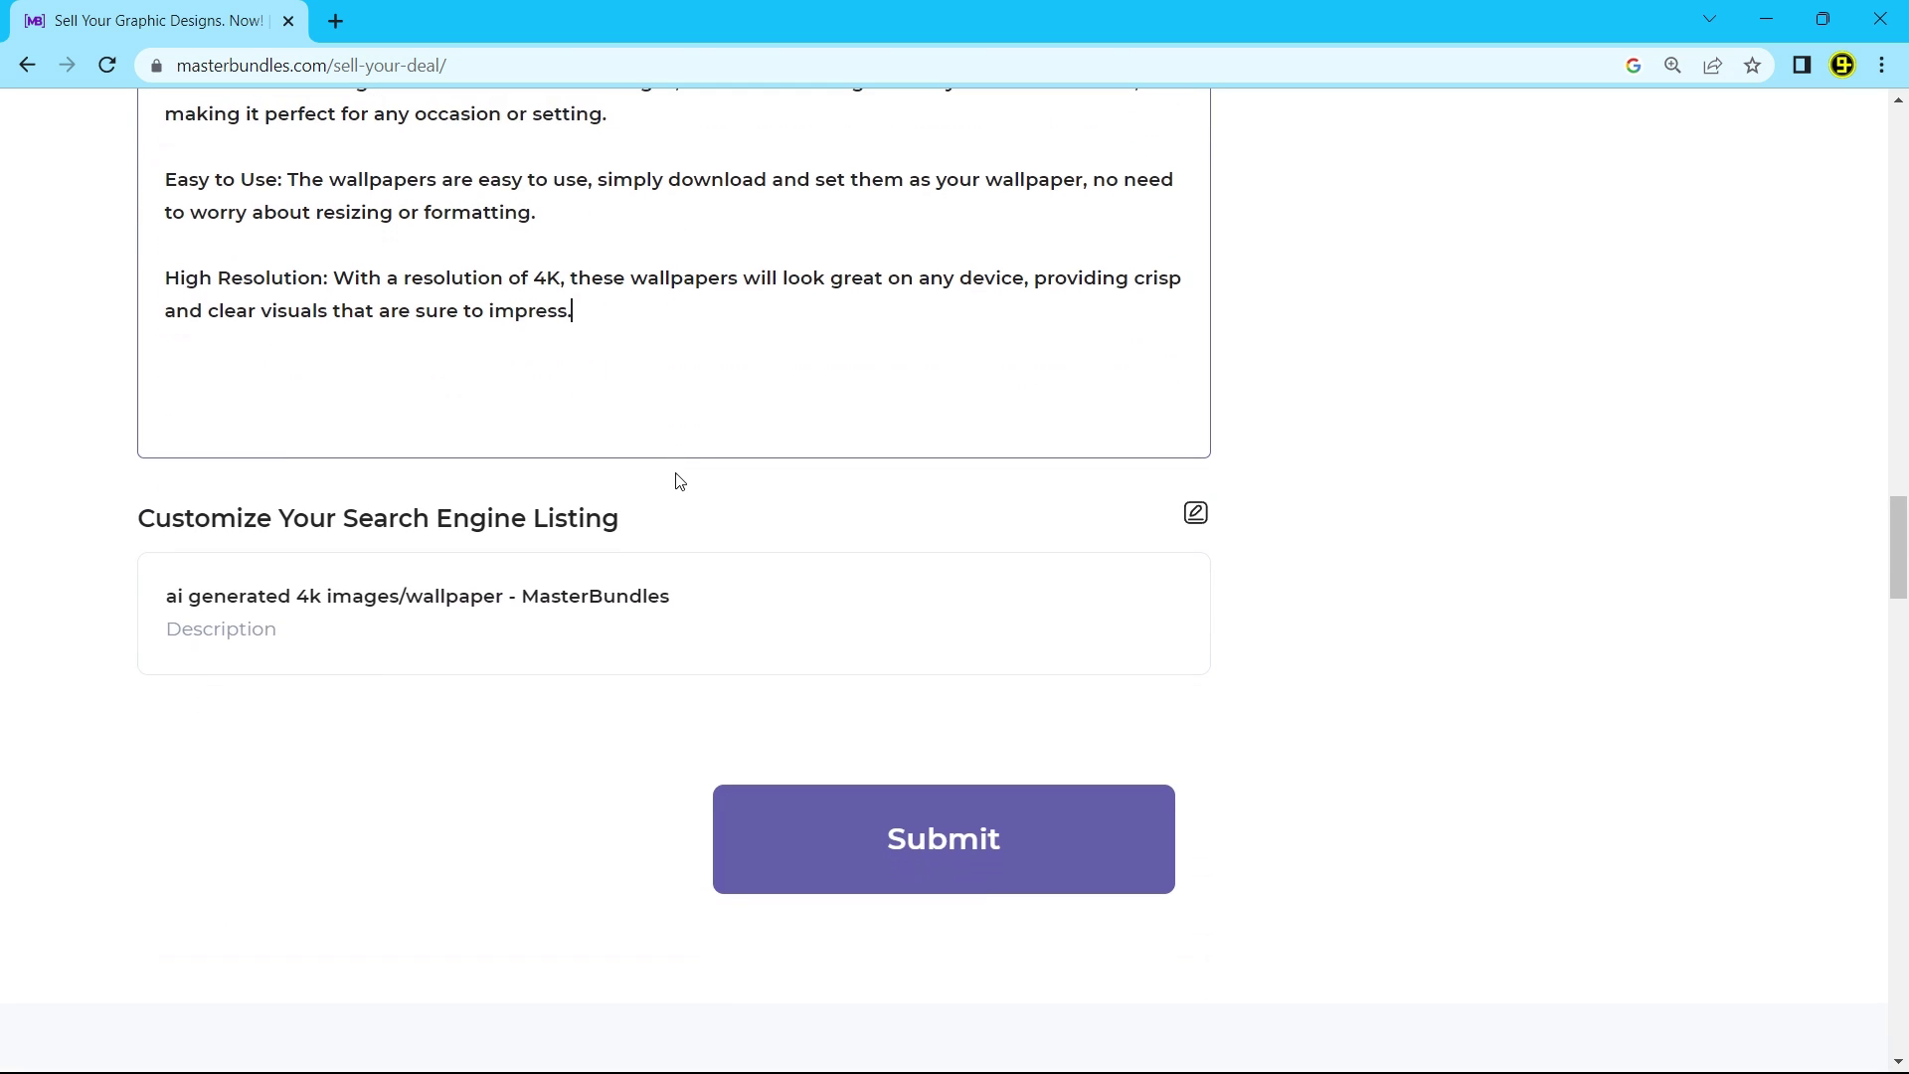
pyautogui.scroll(14, 674, 477)
pyautogui.scroll(18, 1328, 588)
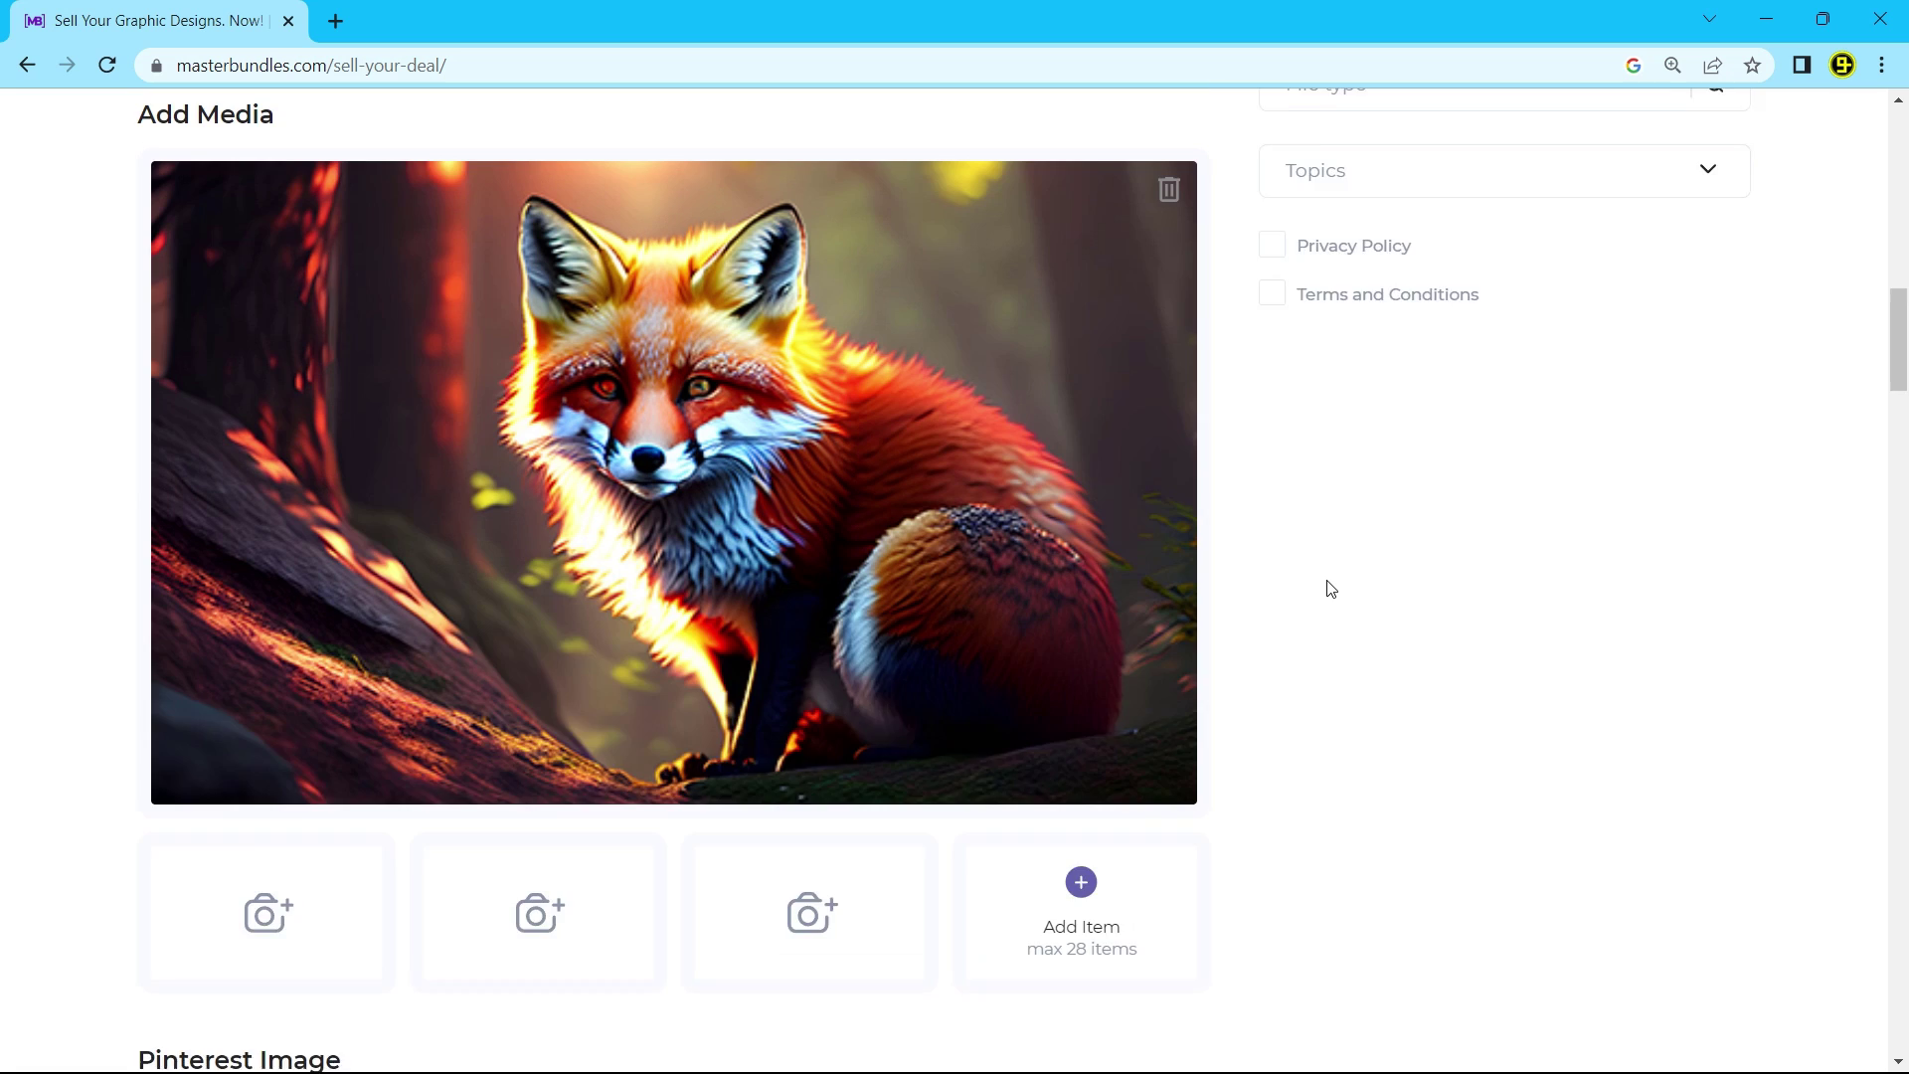
pyautogui.scroll(-2, 1331, 588)
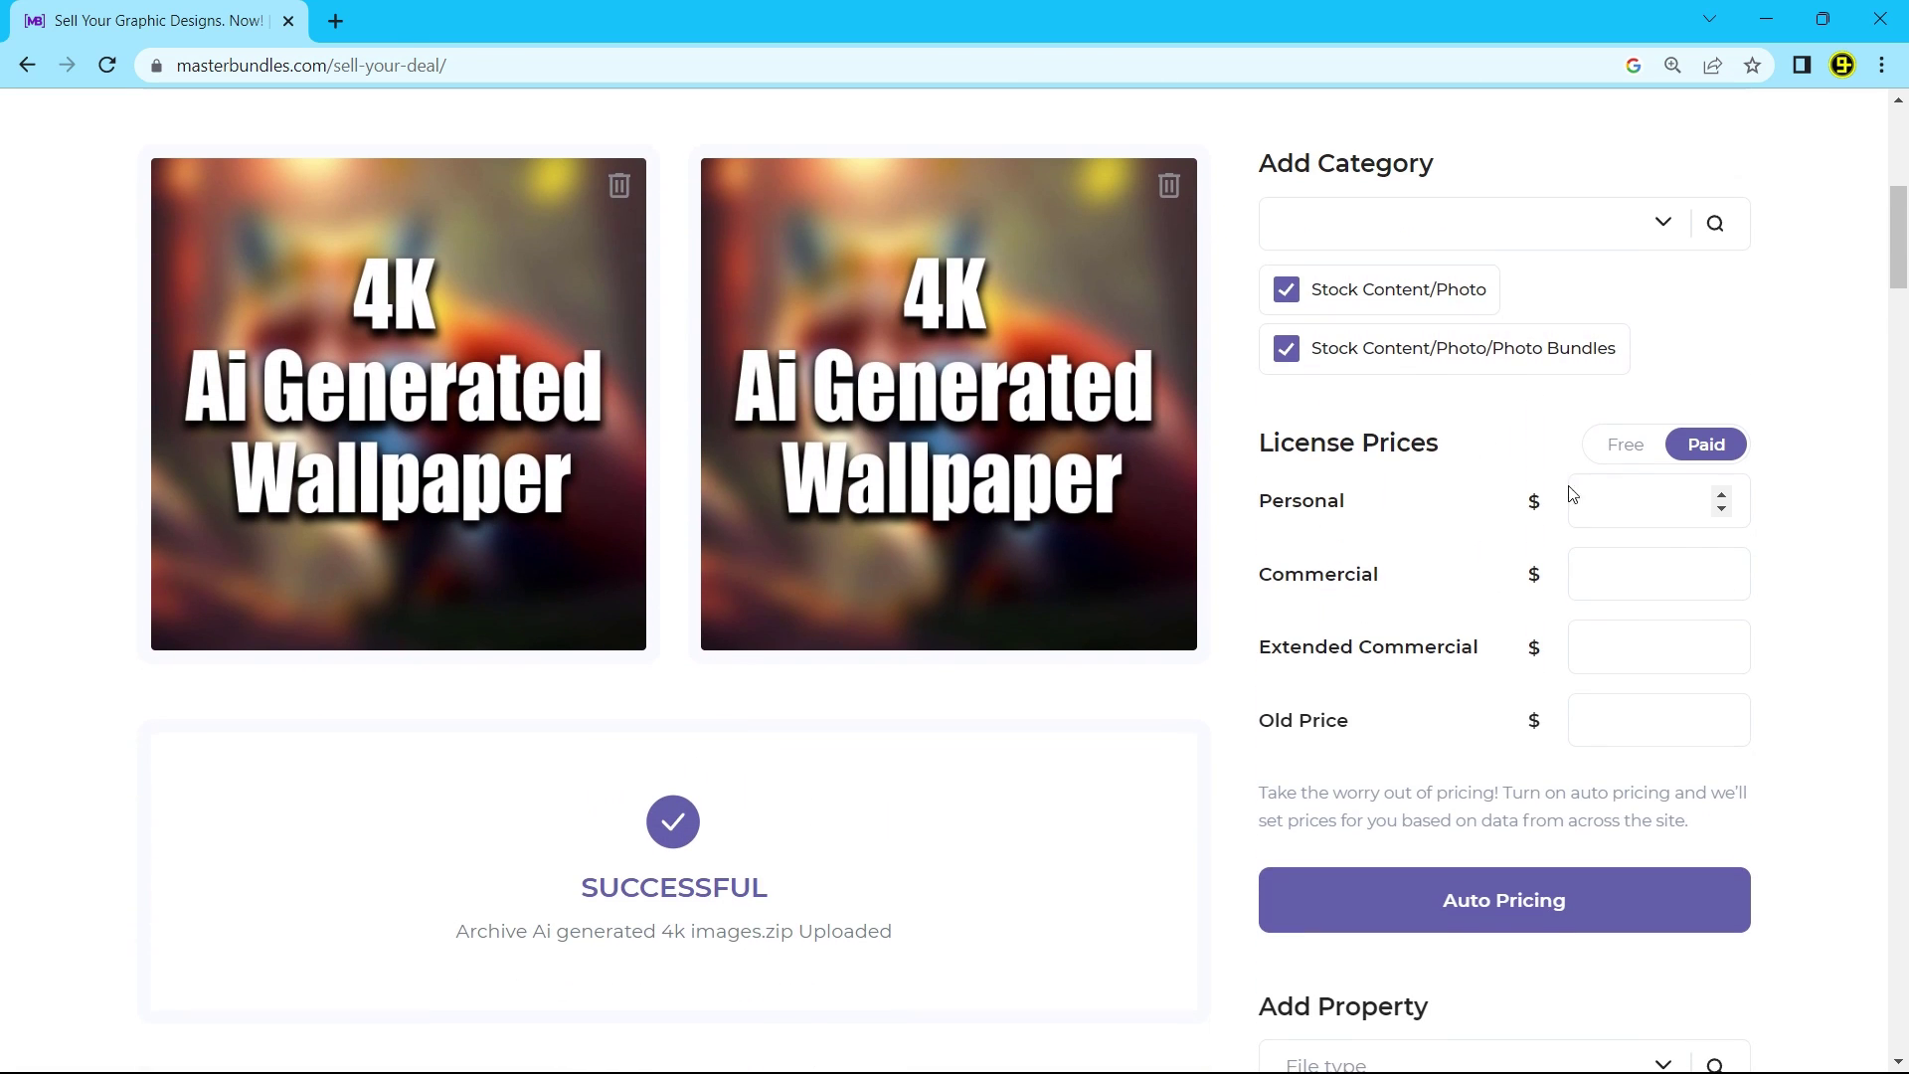
# Set paid licensing with Personal price 15, then auto-price to 16, 29, 36 and old price 66
pyautogui.click(1636, 456)
pyautogui.click(1706, 446)
pyautogui.scroll(-1, 1680, 759)
pyautogui.click(1718, 375)
pyautogui.write('15')
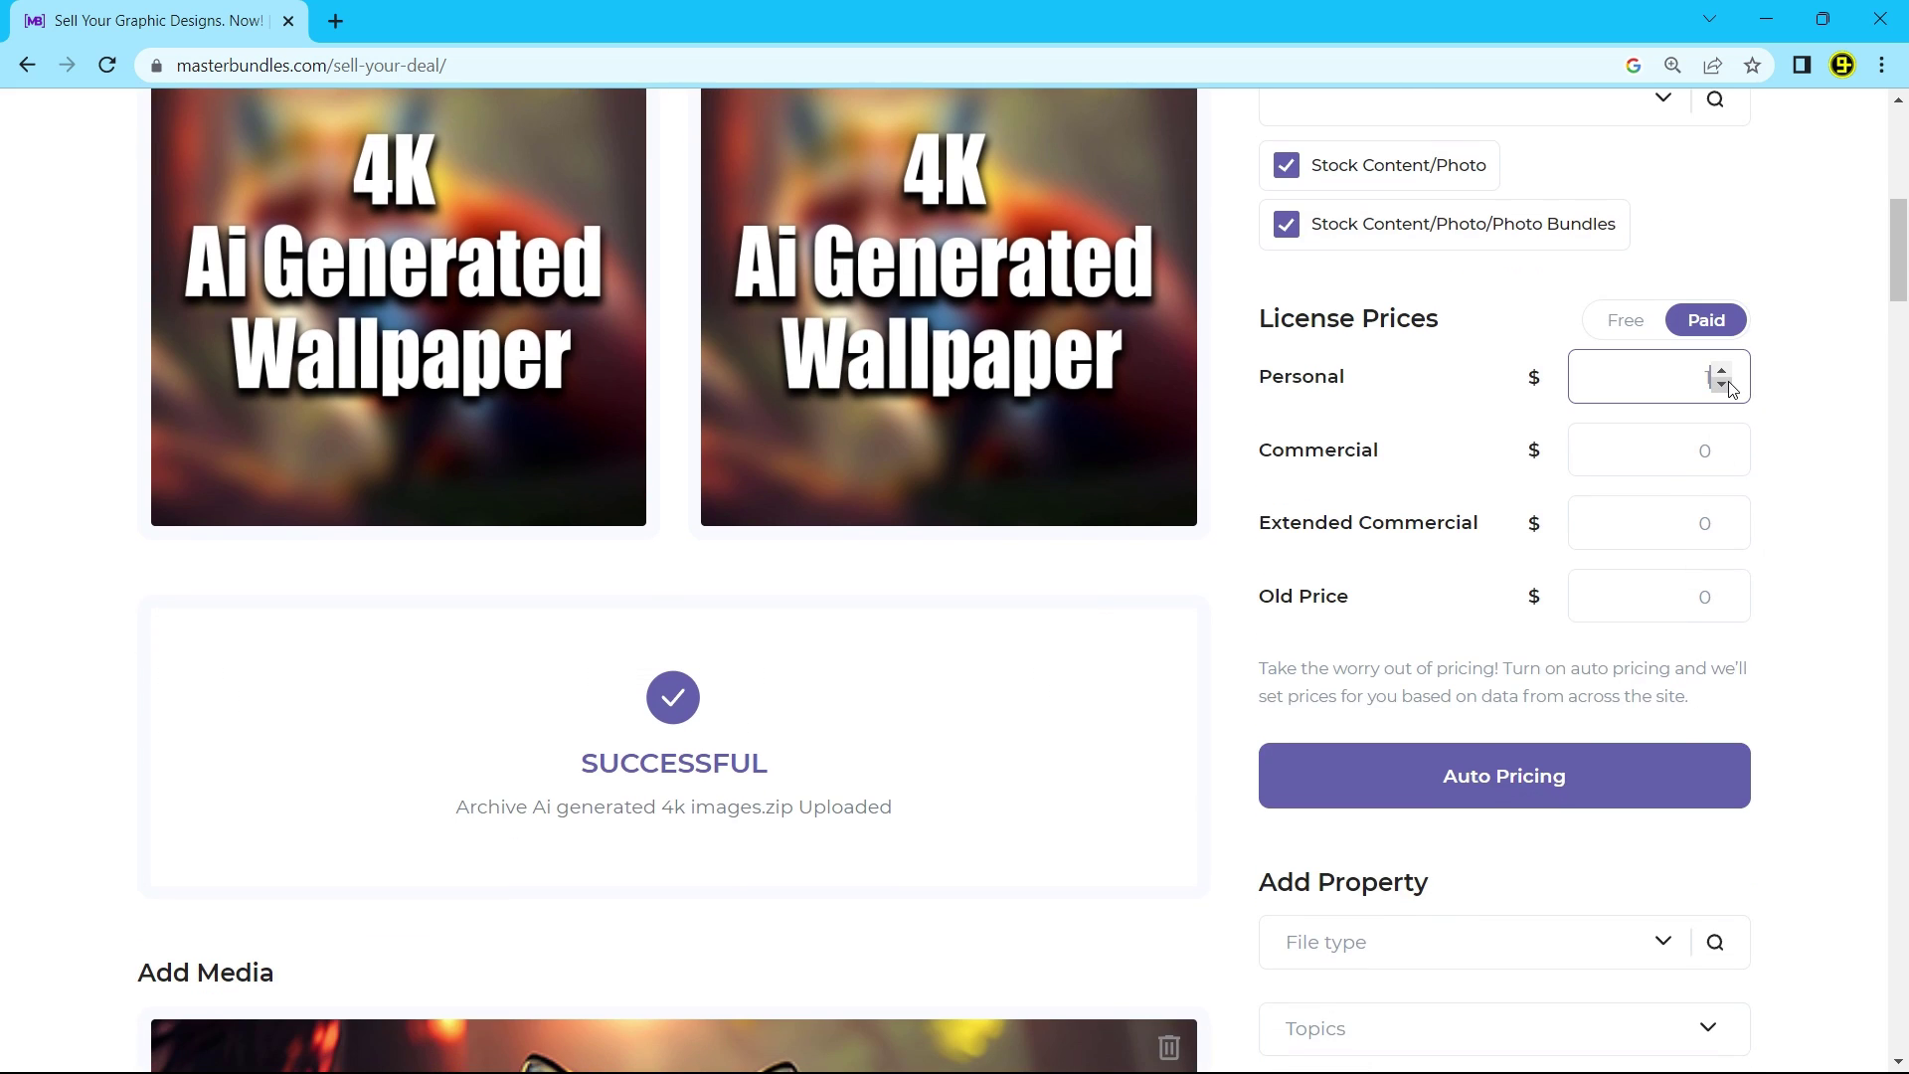
pyautogui.click(1693, 440)
pyautogui.click(1705, 522)
pyautogui.click(1701, 596)
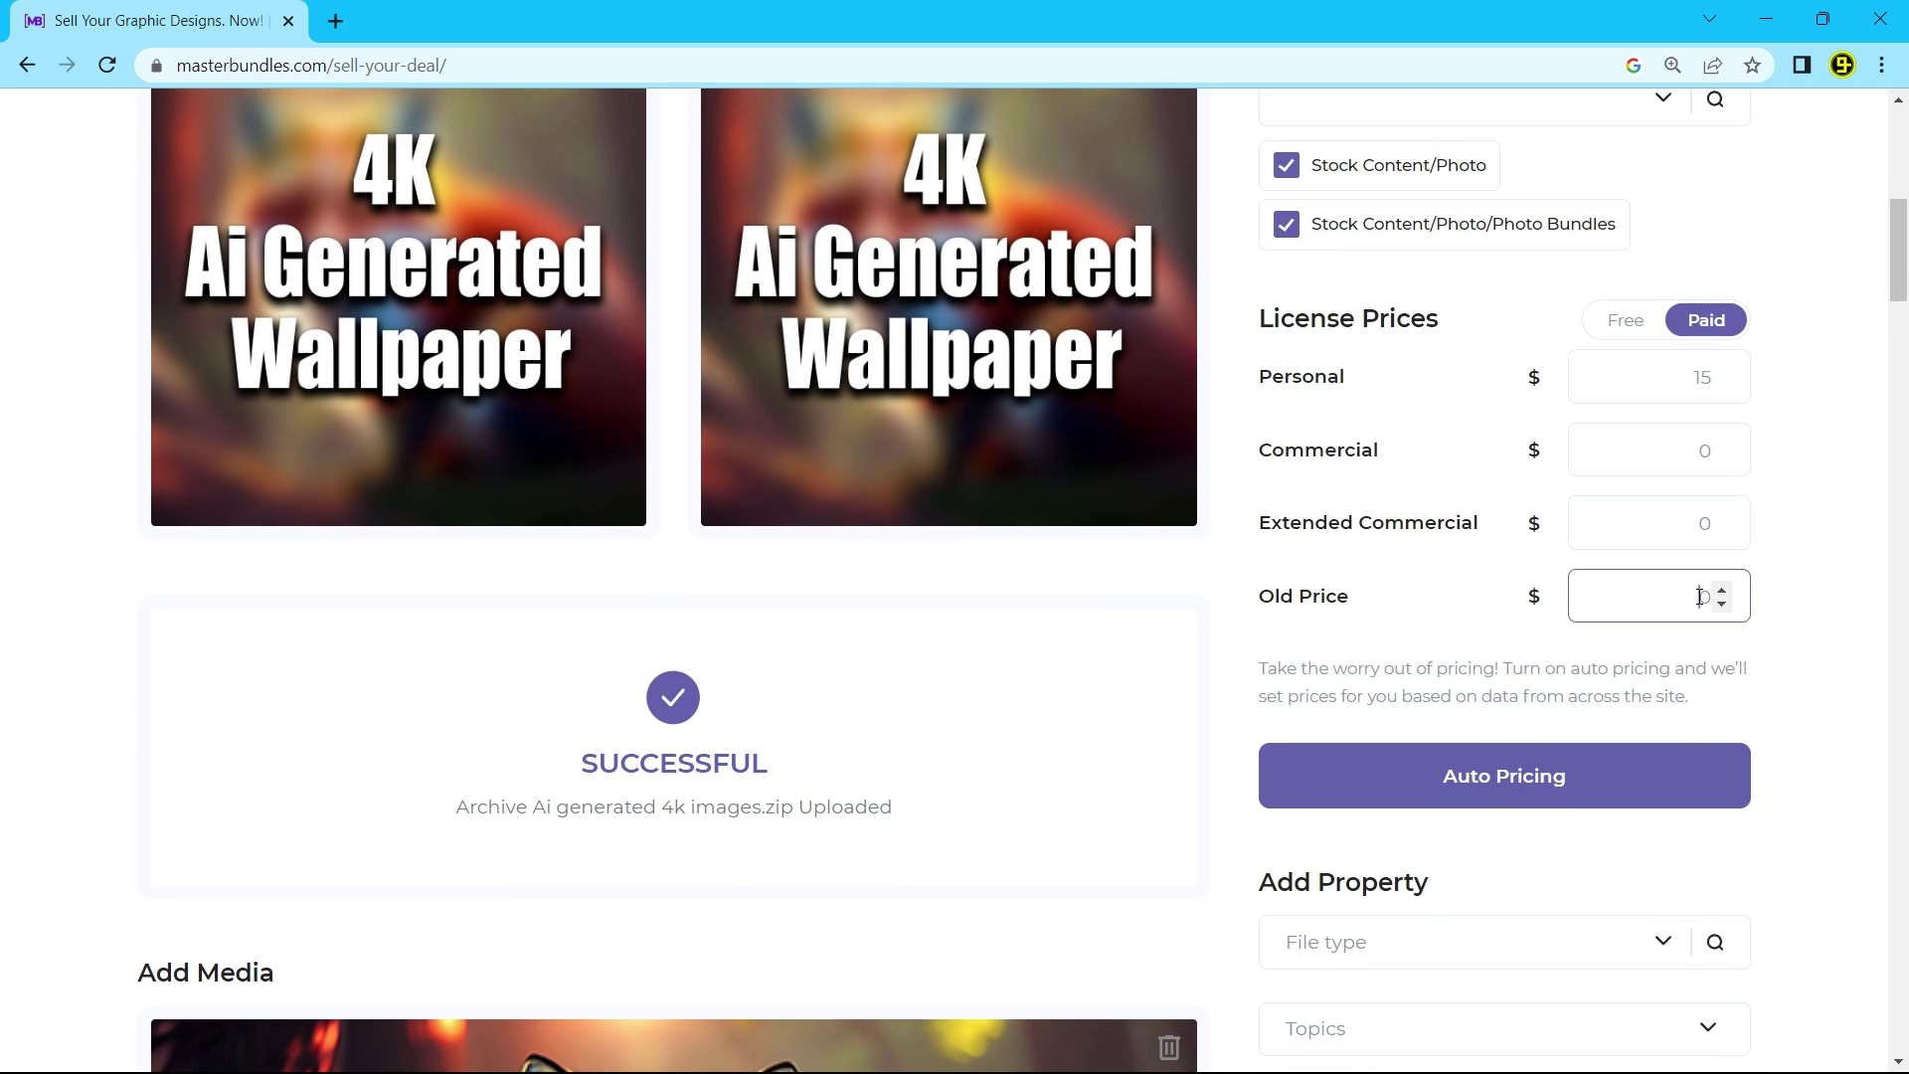
pyautogui.click(1820, 555)
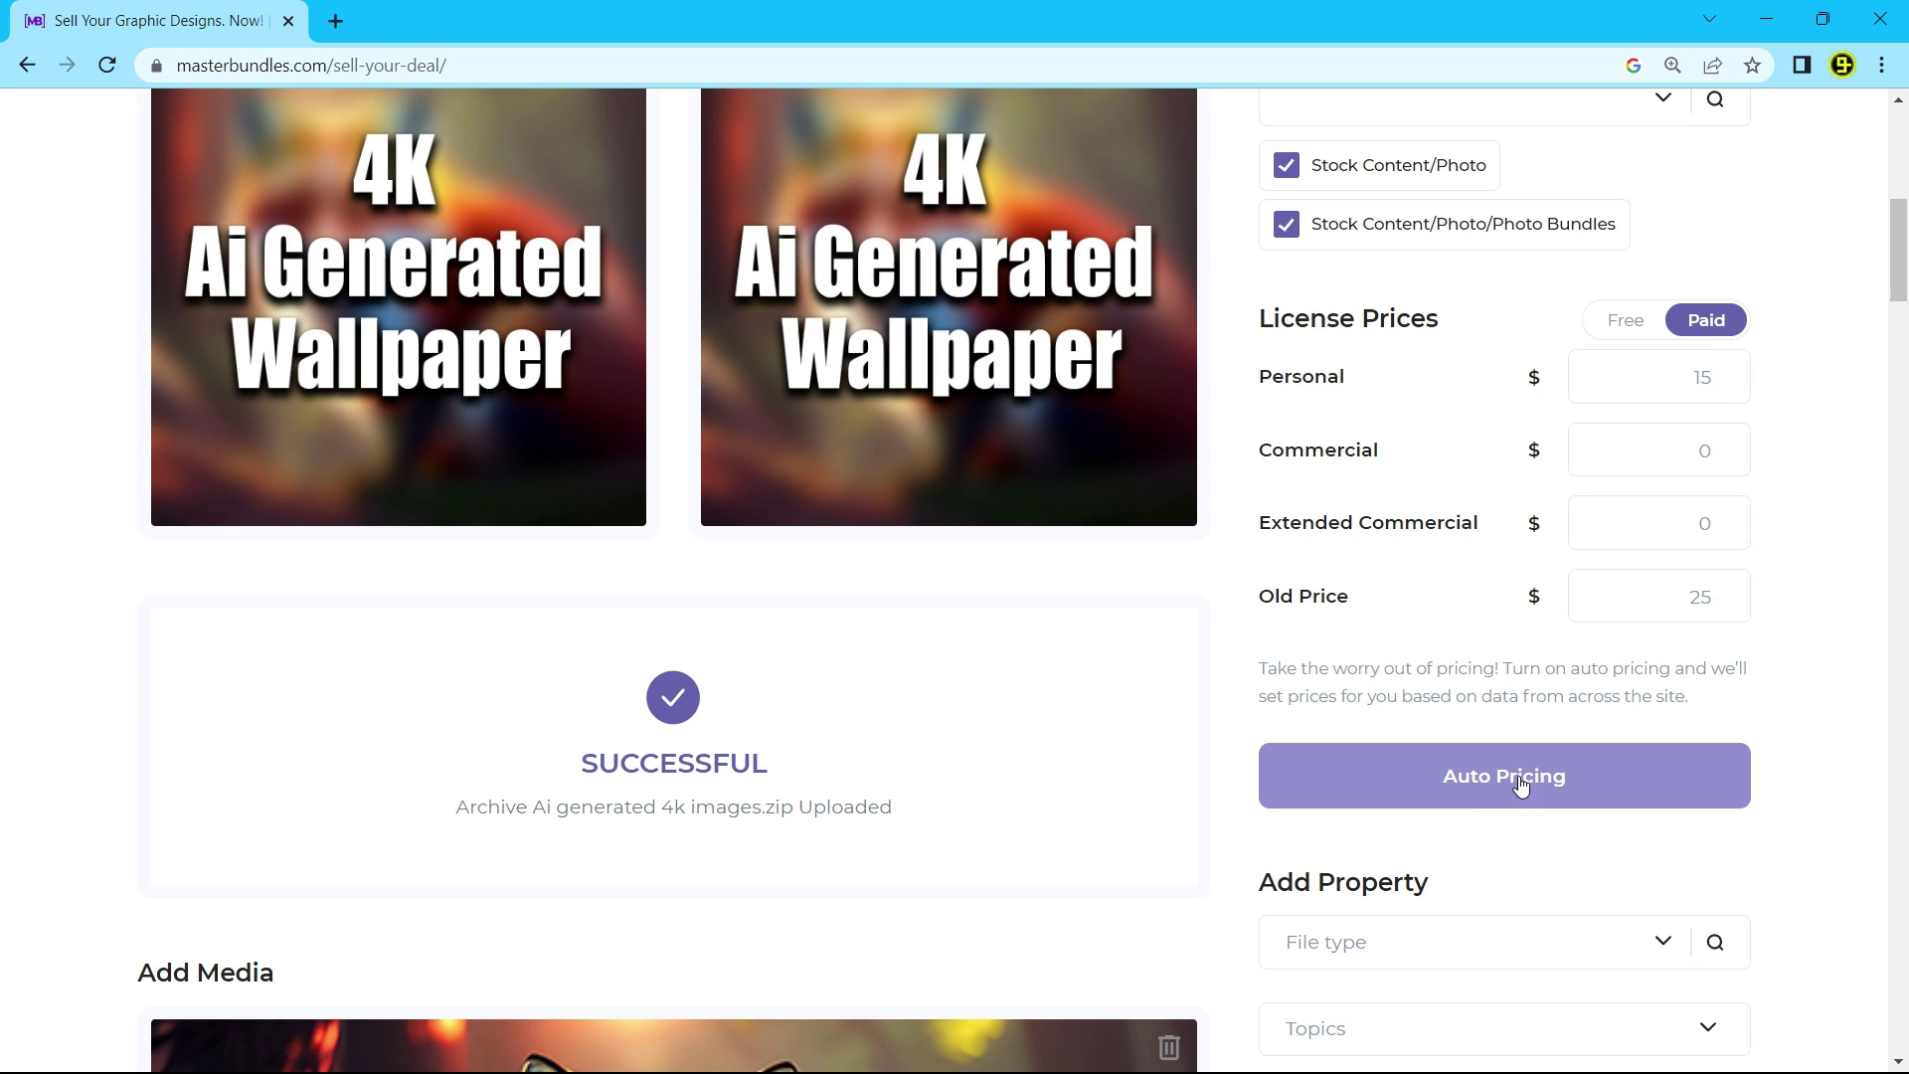
pyautogui.click(1477, 797)
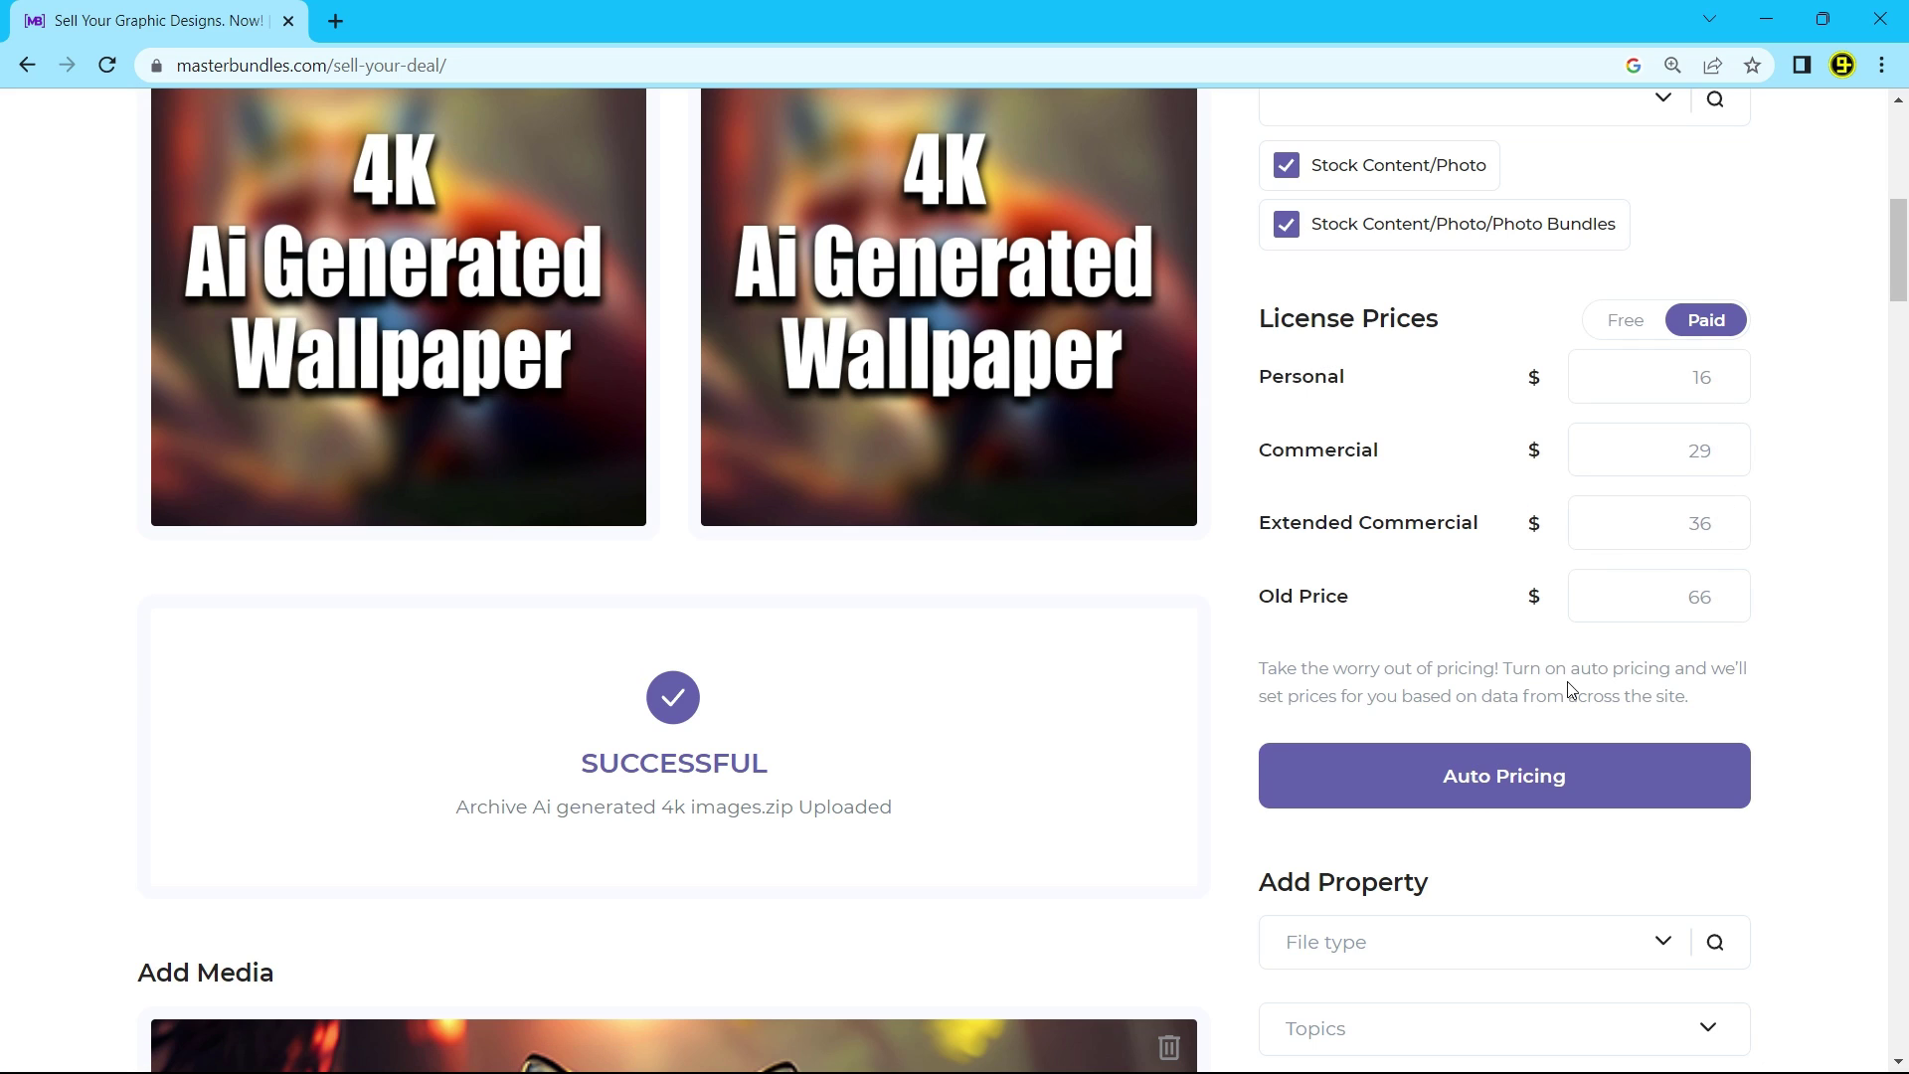
# Set the listing's file type to PNG
pyautogui.scroll(-3, 1654, 738)
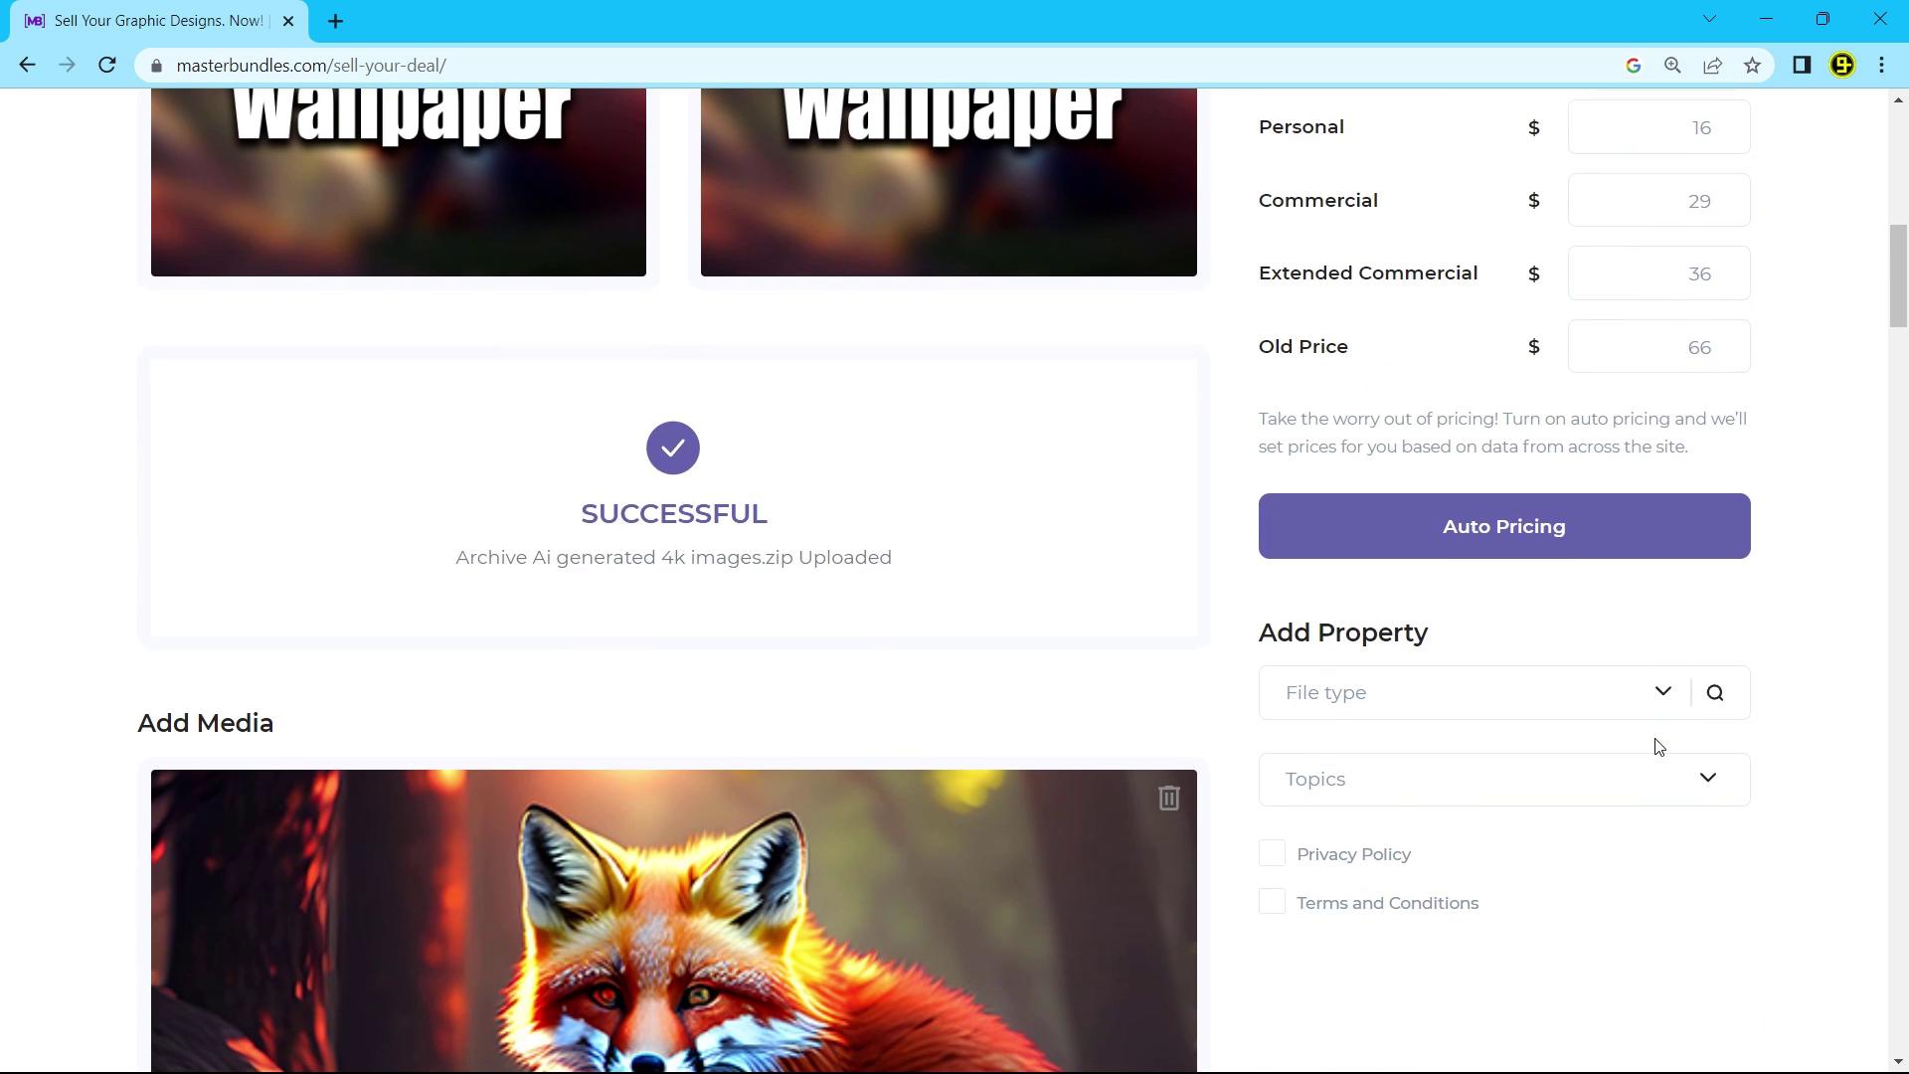
pyautogui.scroll(-1, 1659, 746)
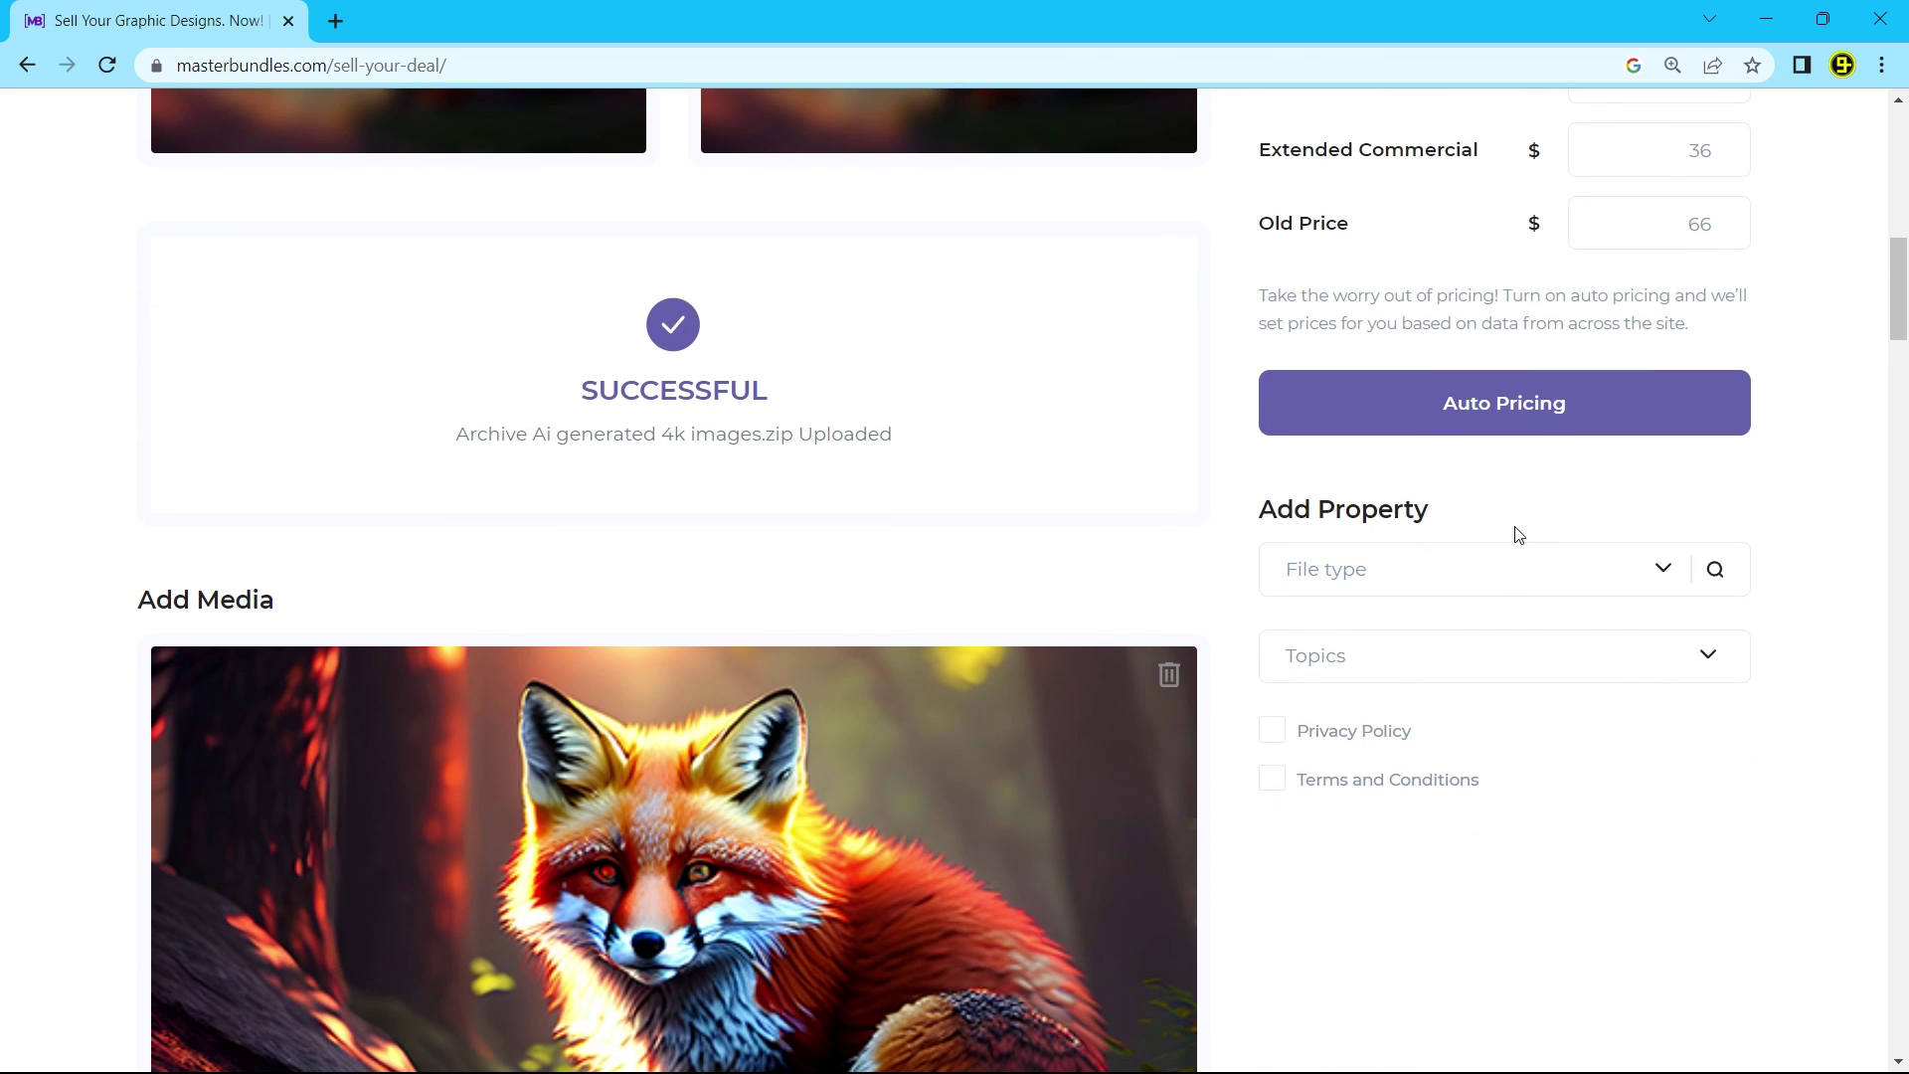
pyautogui.click(1442, 575)
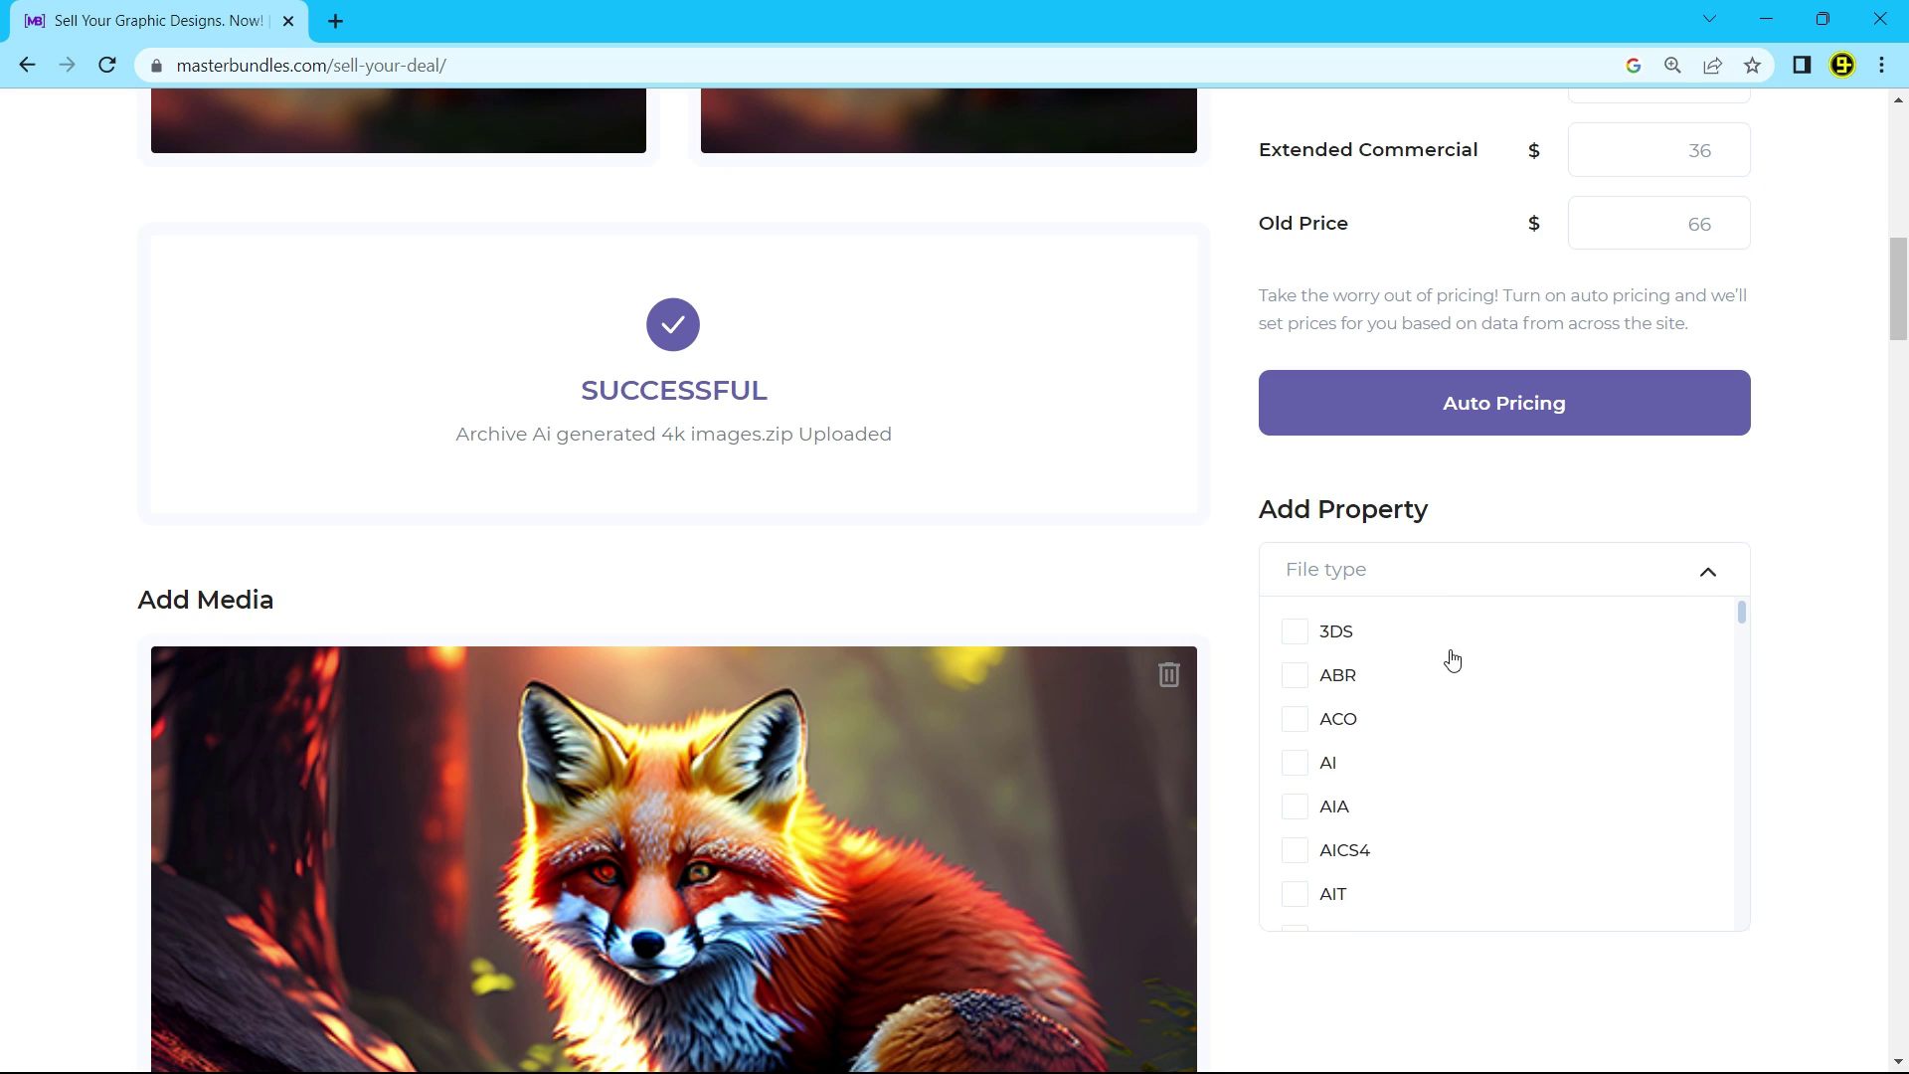
pyautogui.scroll(-10, 1452, 676)
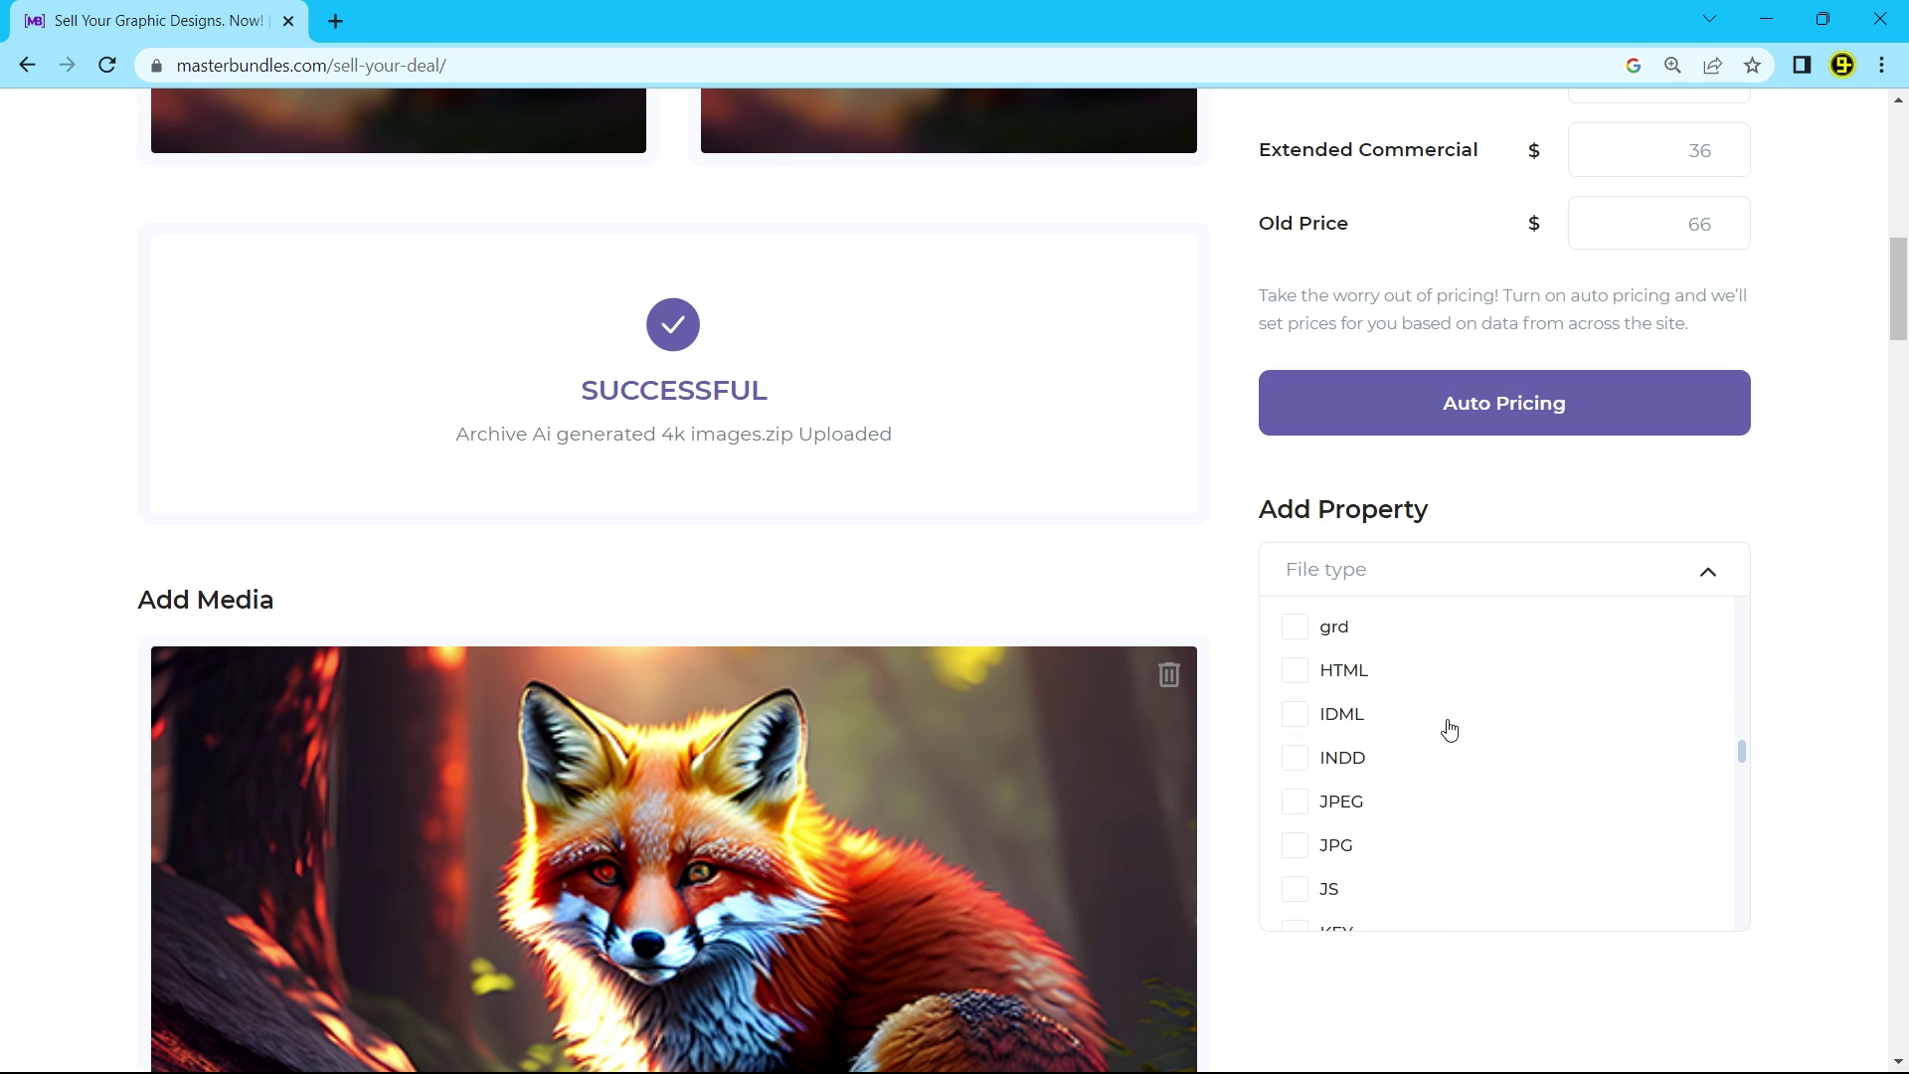
pyautogui.scroll(-8, 1450, 731)
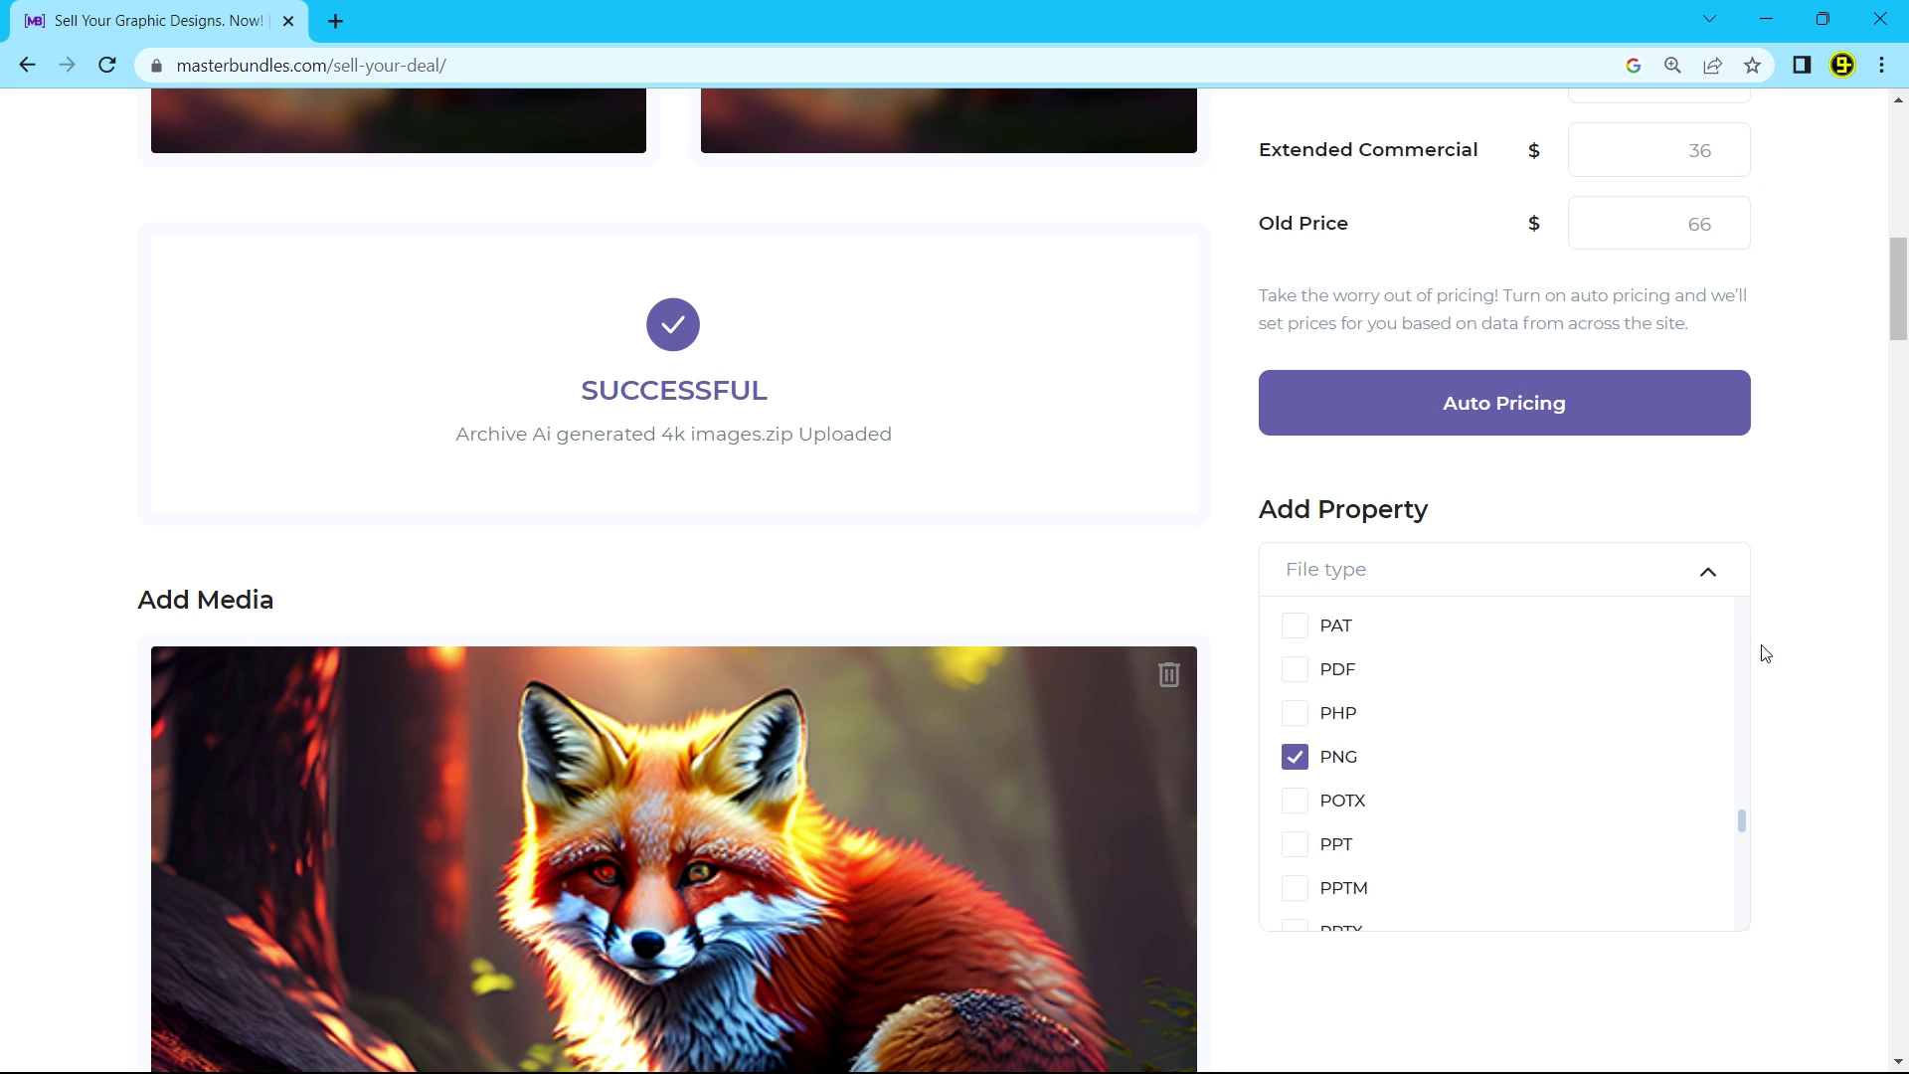
pyautogui.click(1790, 641)
# Tag the listing with the topics Valentine's Day, Christmas and Halloween
pyautogui.scroll(-1, 1793, 639)
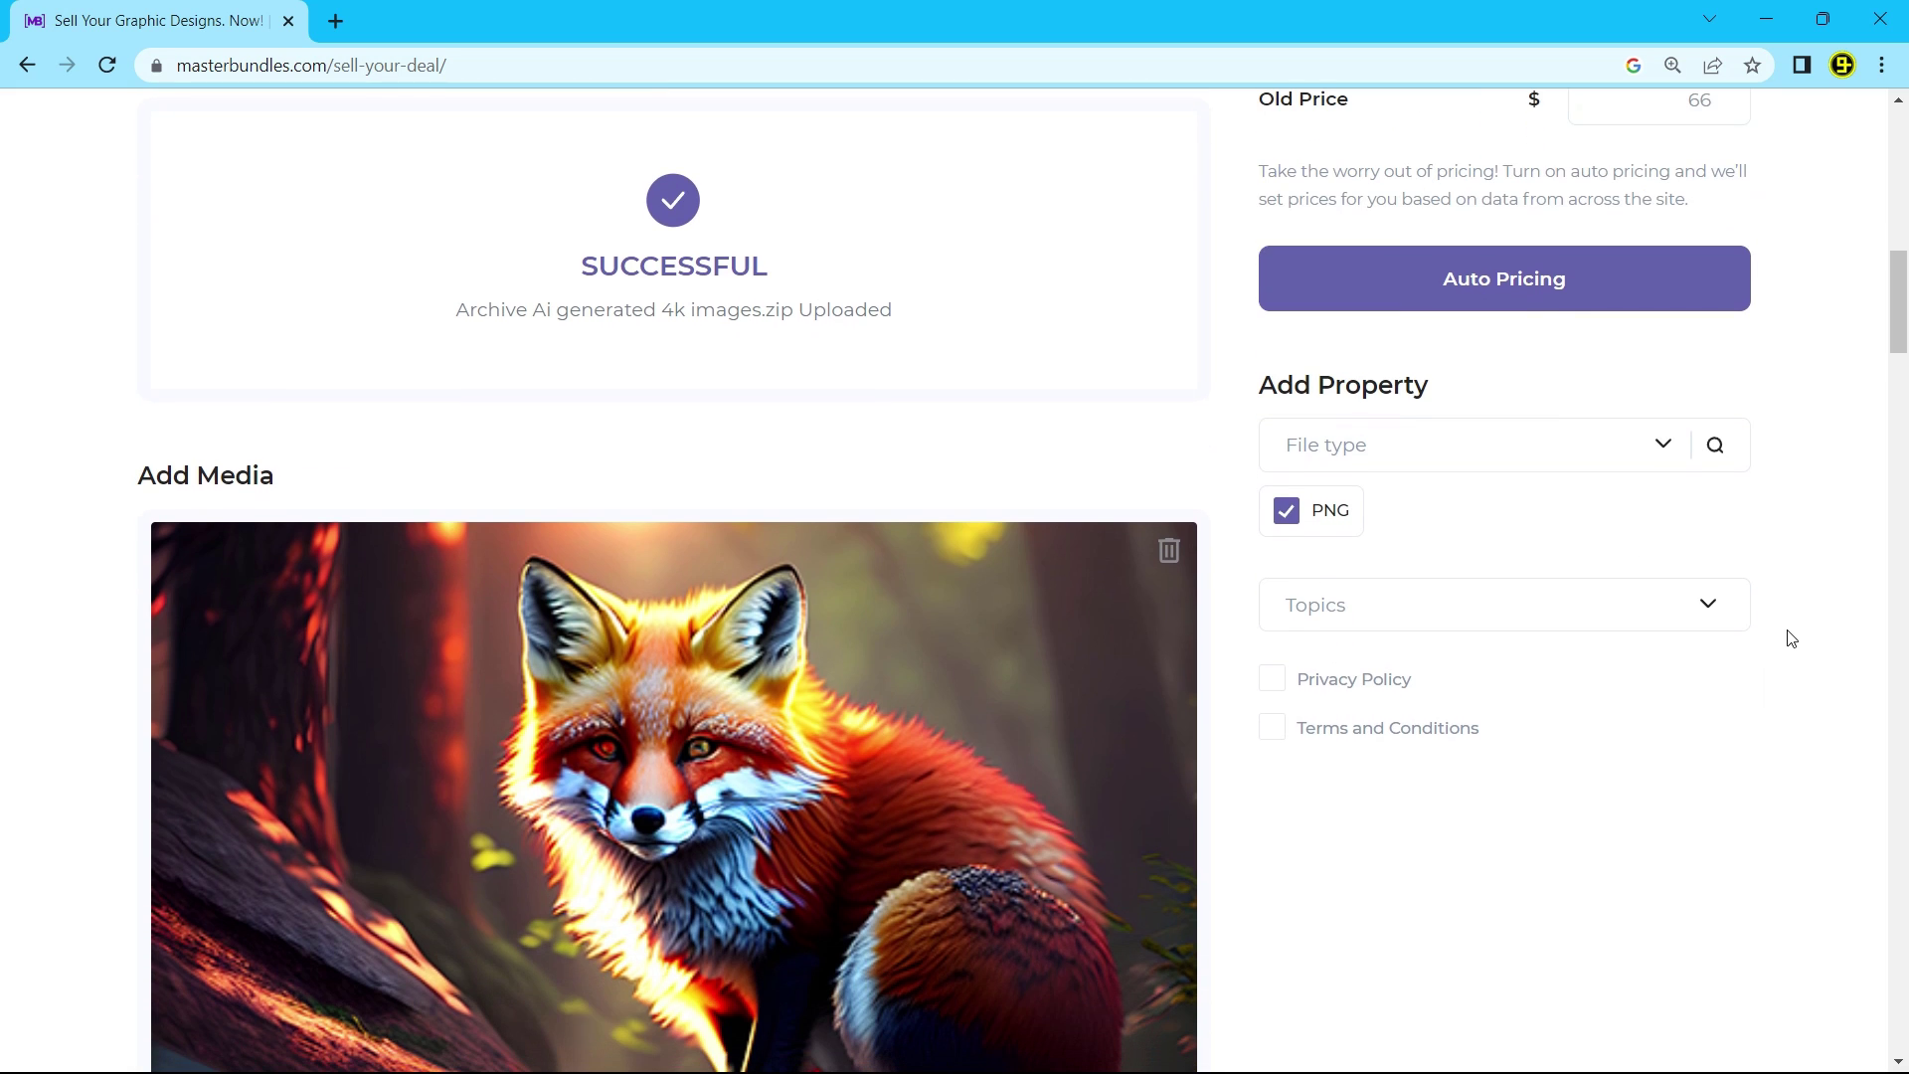
pyautogui.click(1497, 607)
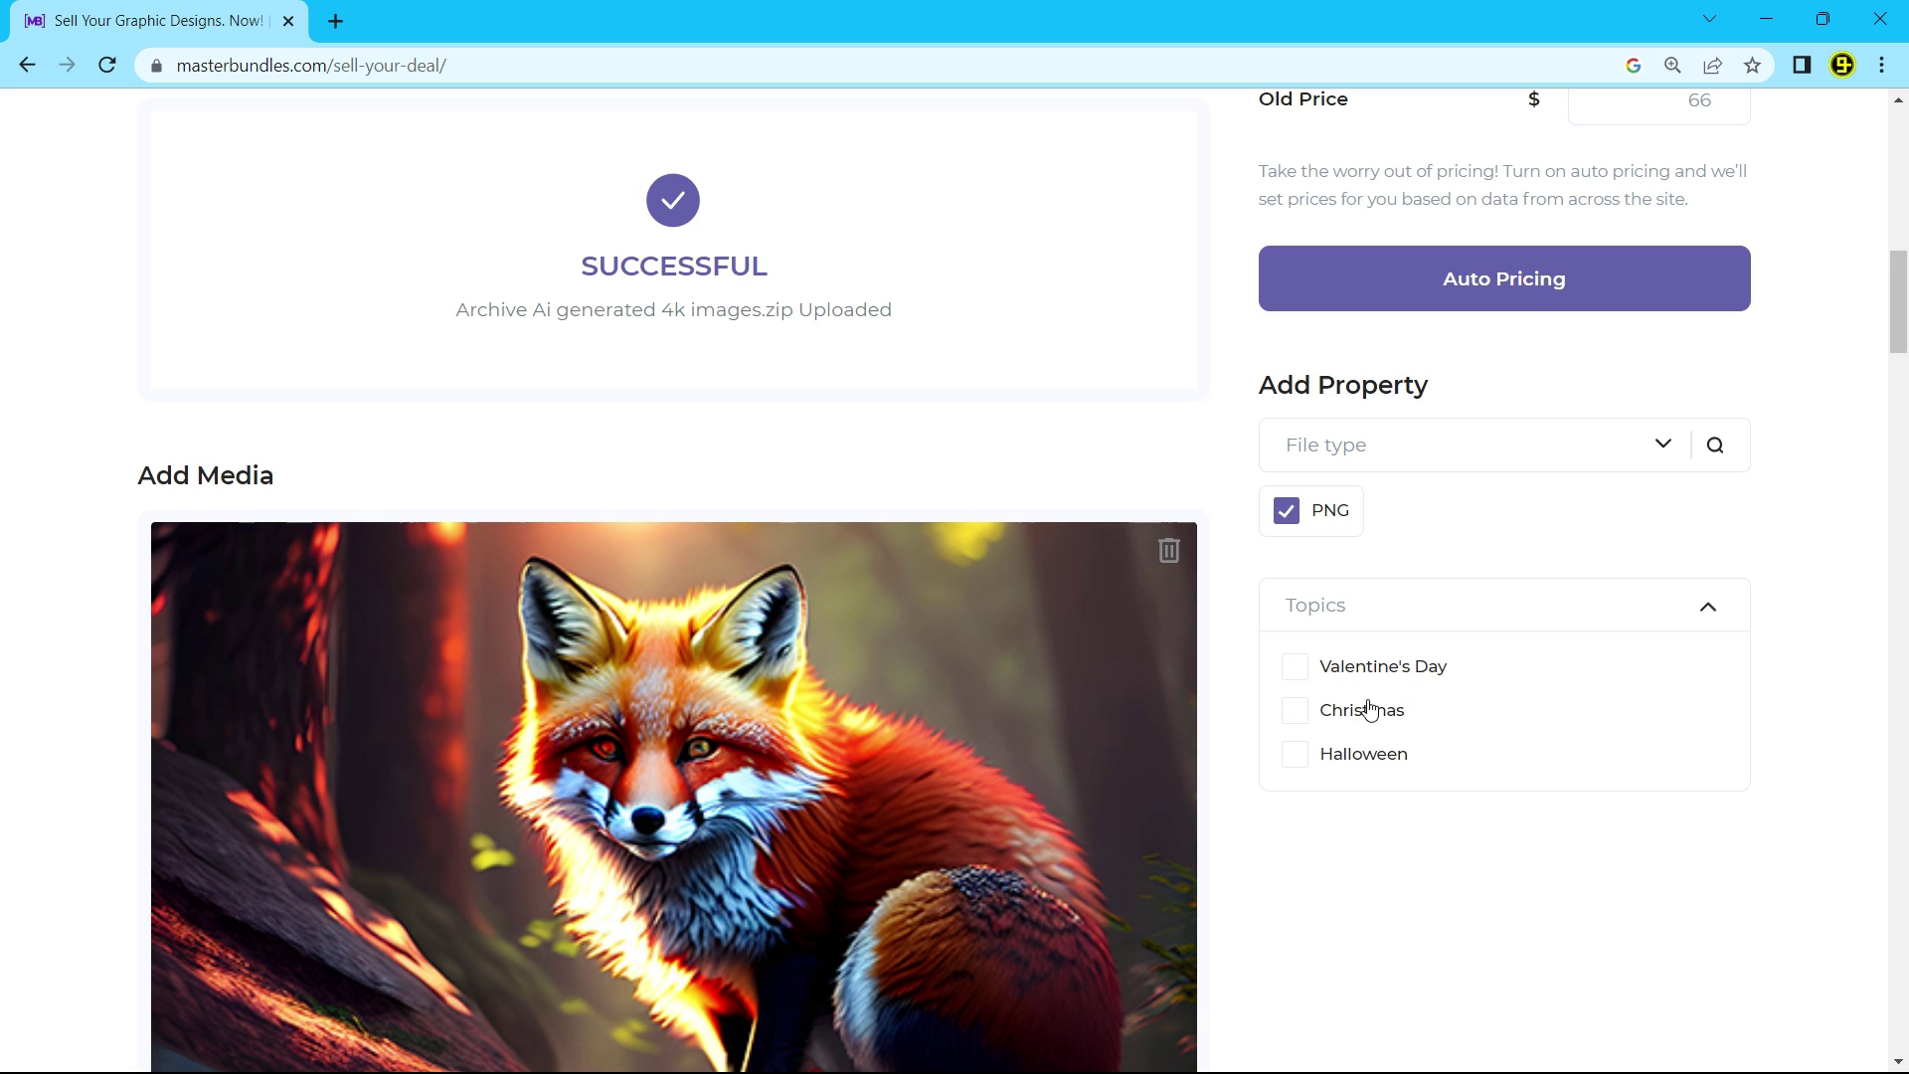
pyautogui.click(1295, 666)
pyautogui.click(1295, 710)
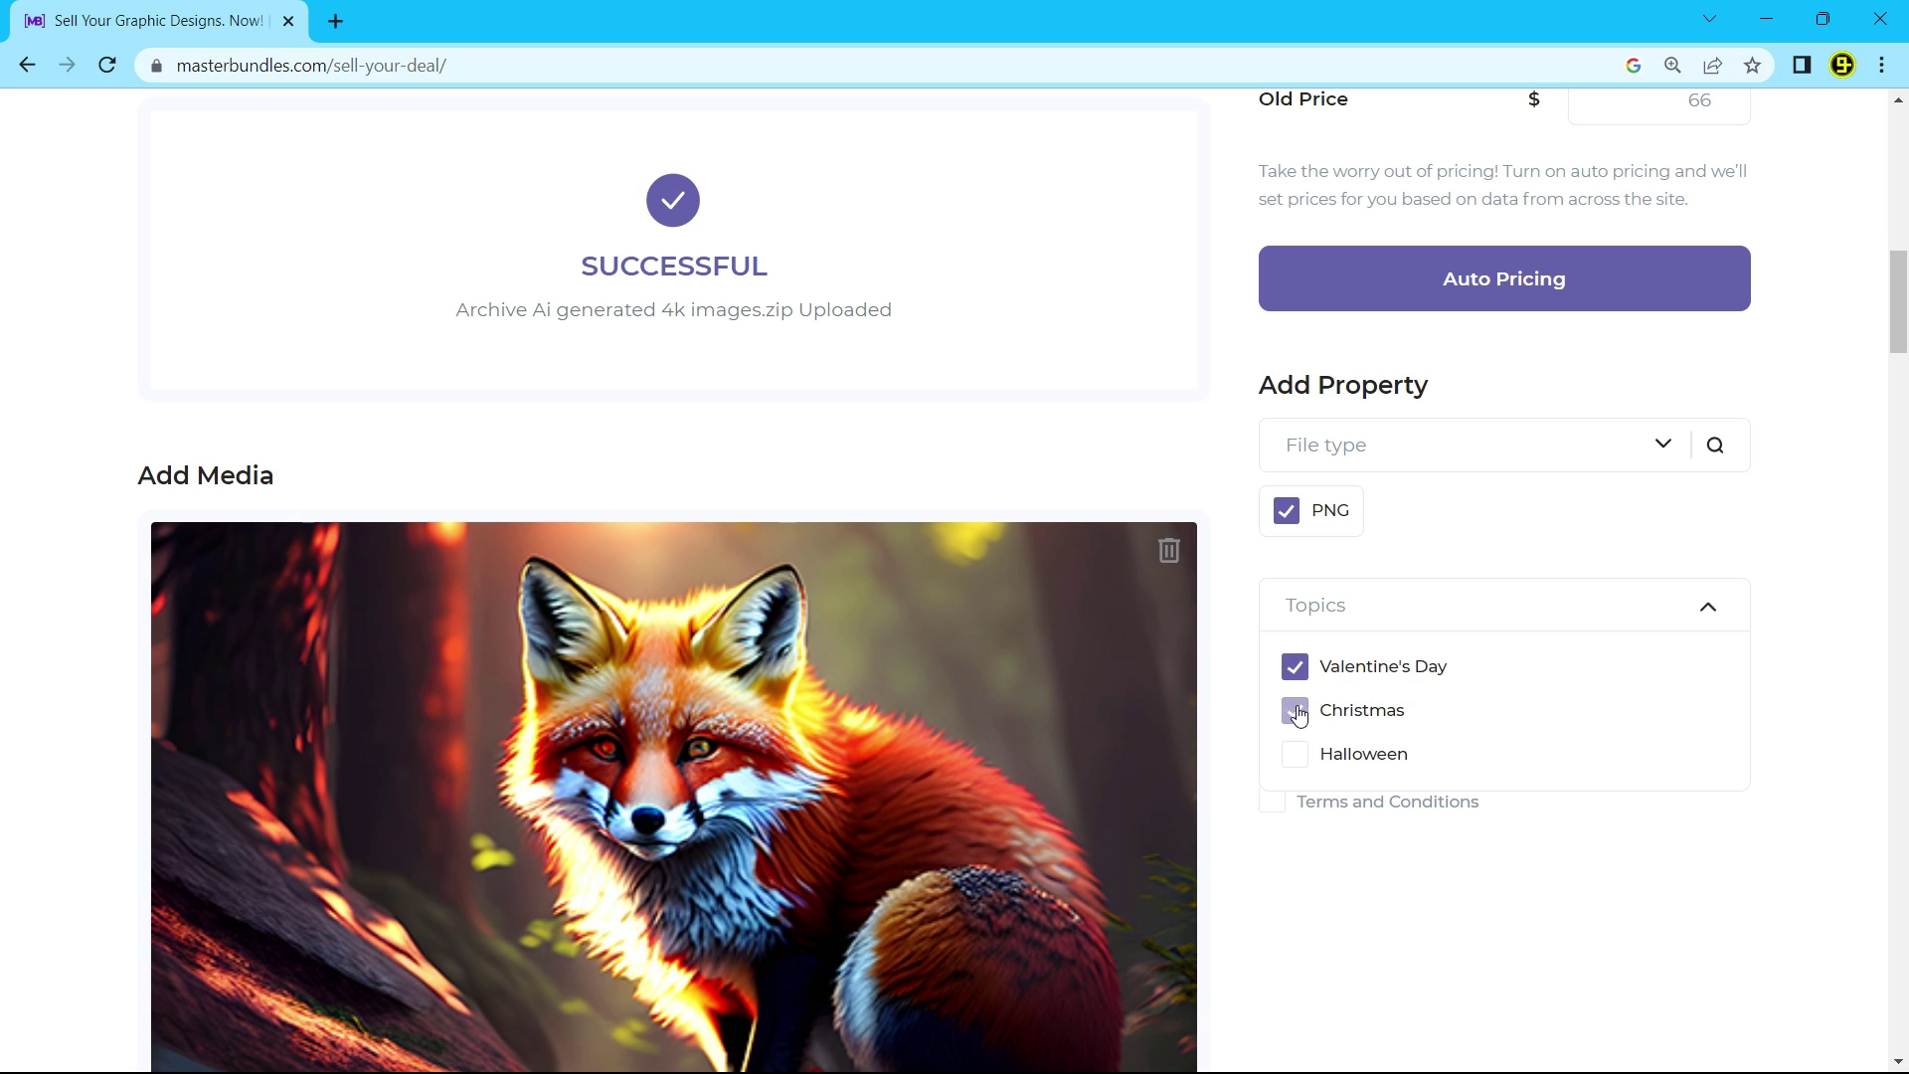
pyautogui.click(1302, 757)
pyautogui.click(1852, 661)
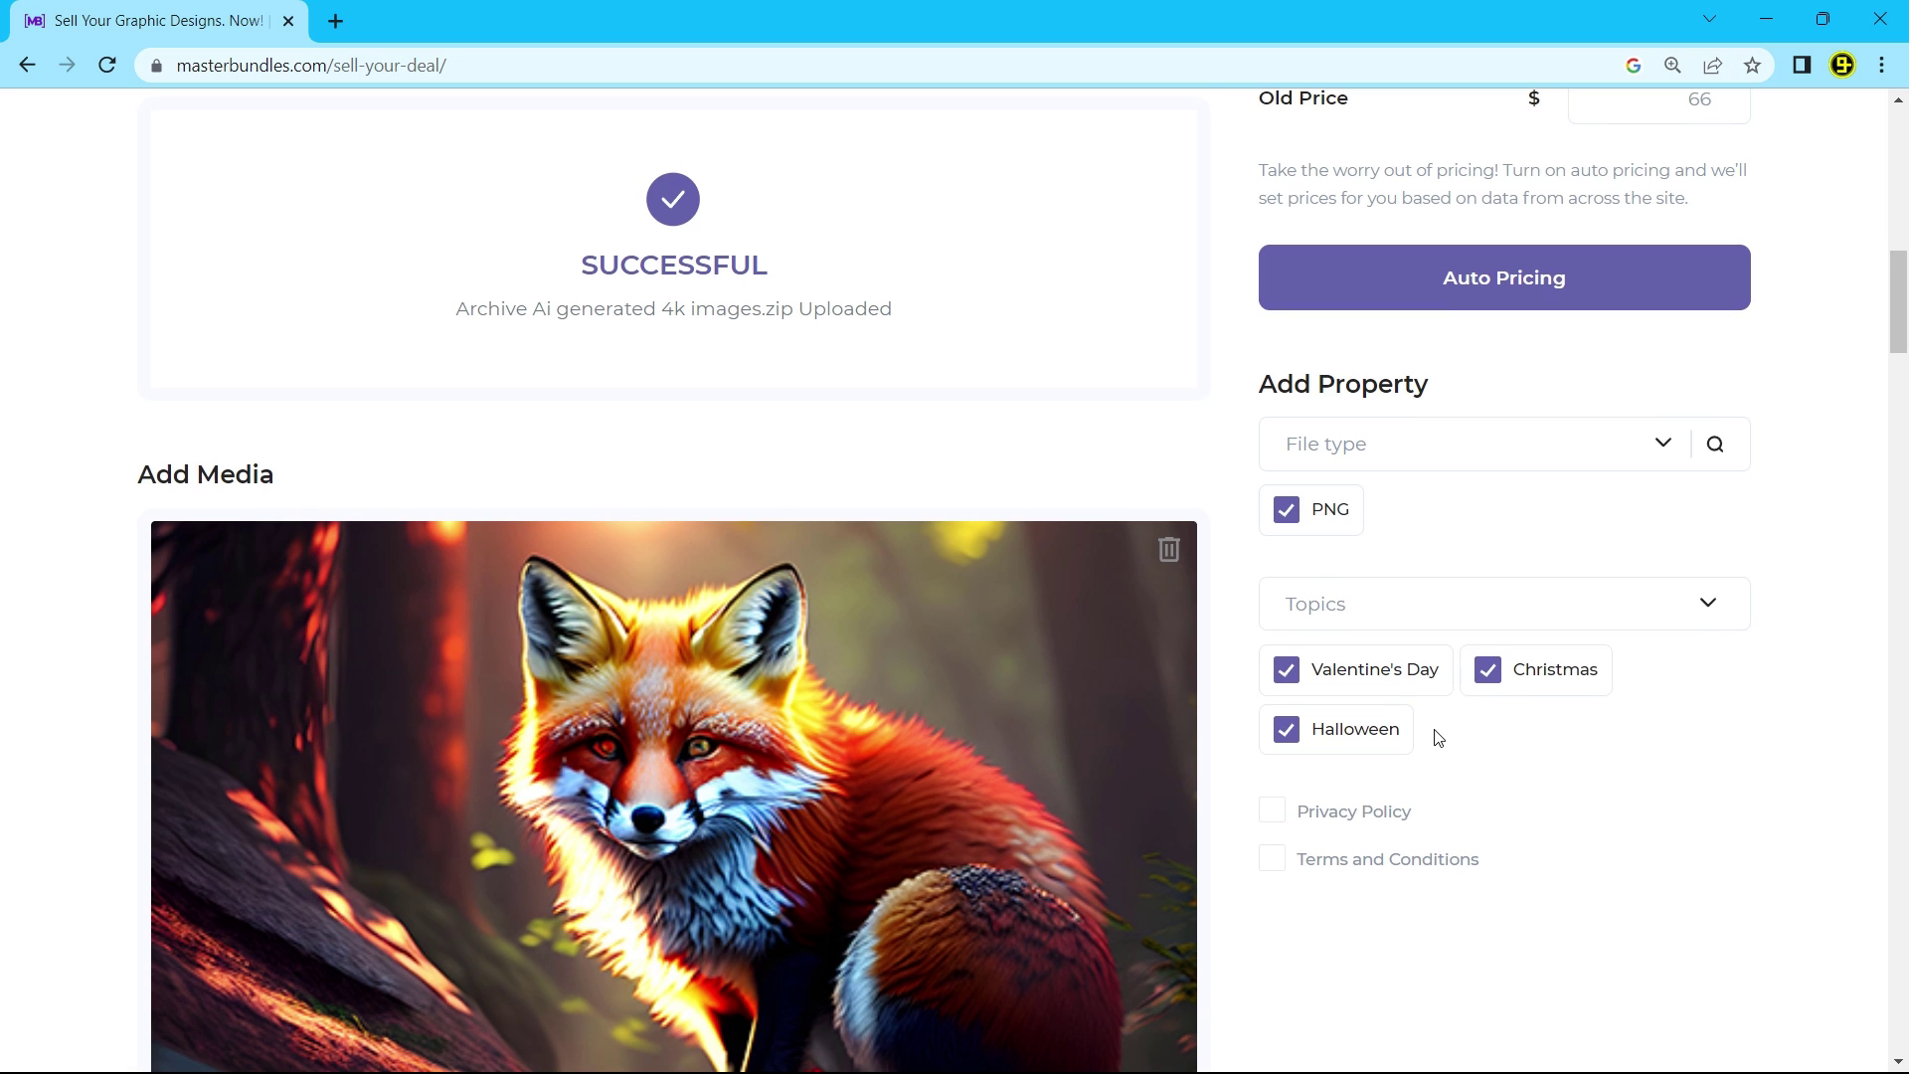
# Accept the Privacy Policy and the Terms and Conditions
pyautogui.scroll(-3, 1438, 738)
pyautogui.click(1271, 564)
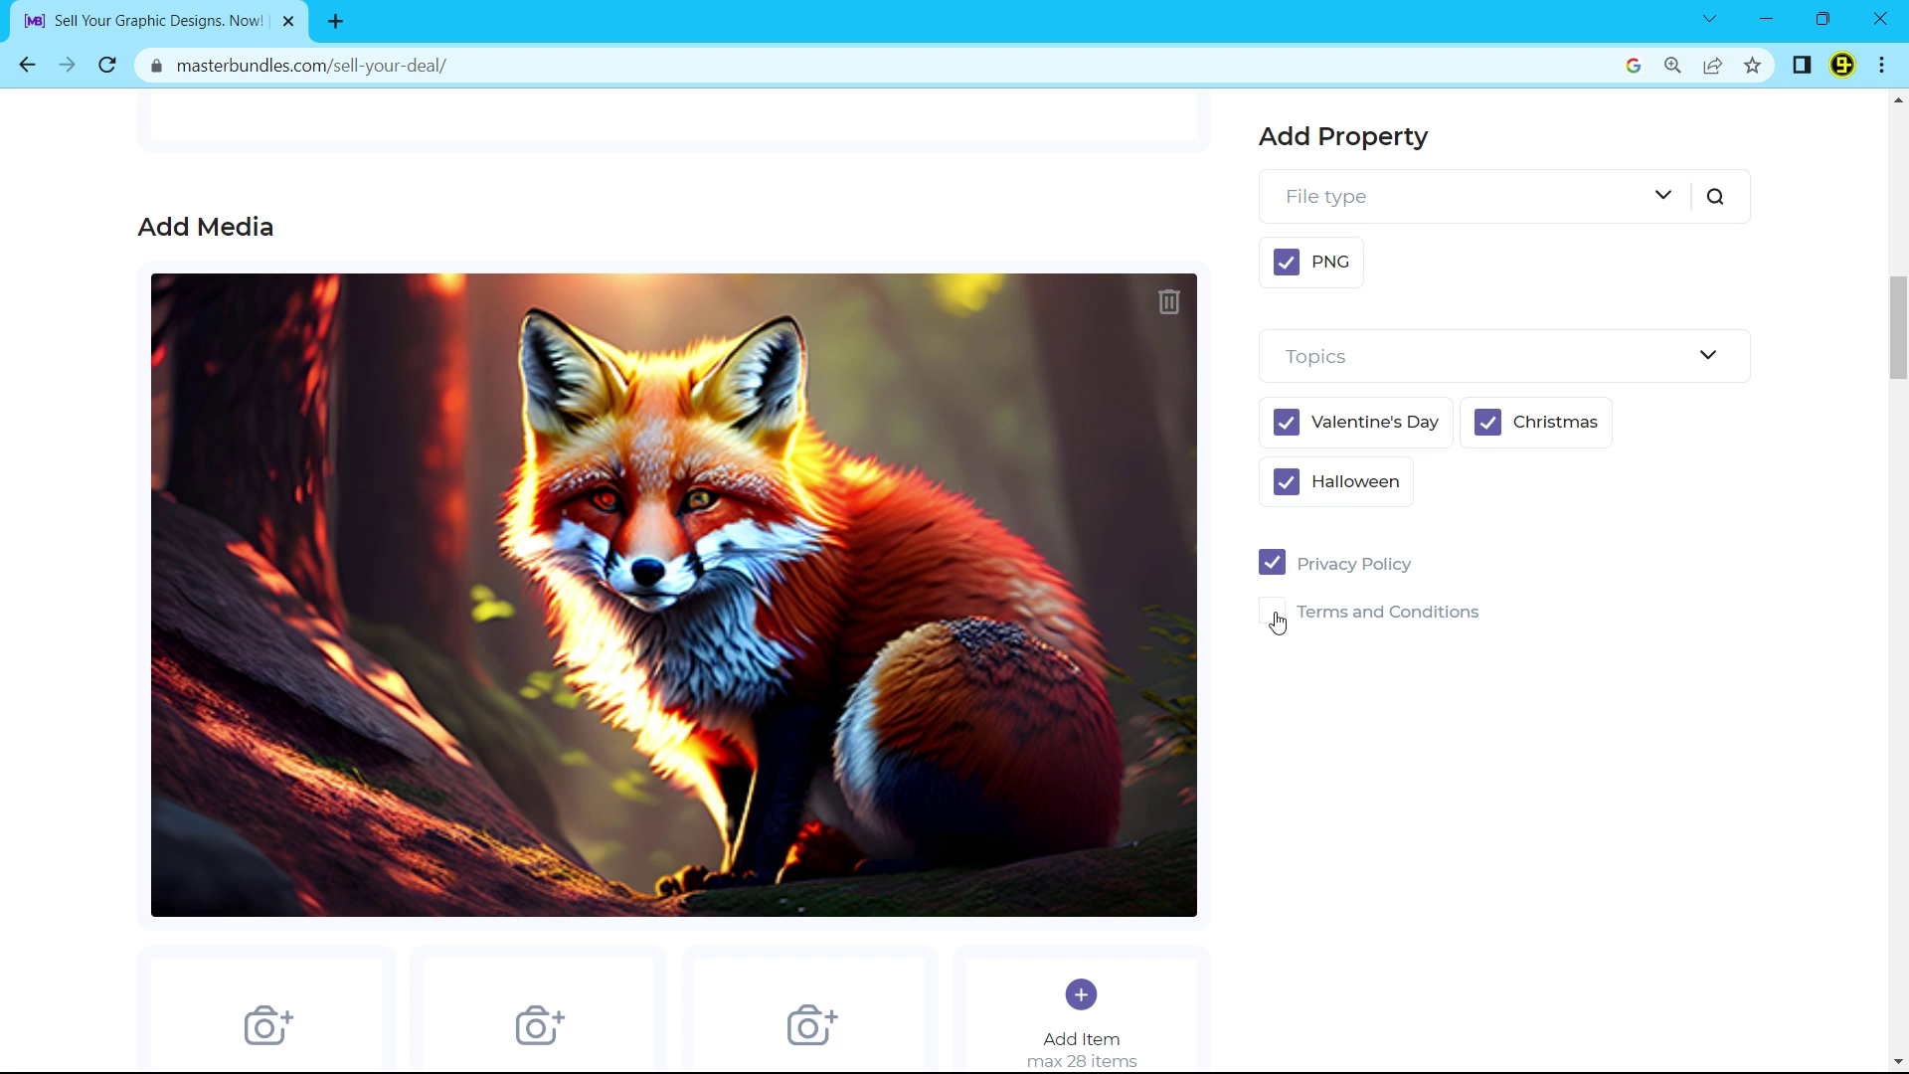
pyautogui.click(1273, 611)
pyautogui.scroll(4, 1585, 745)
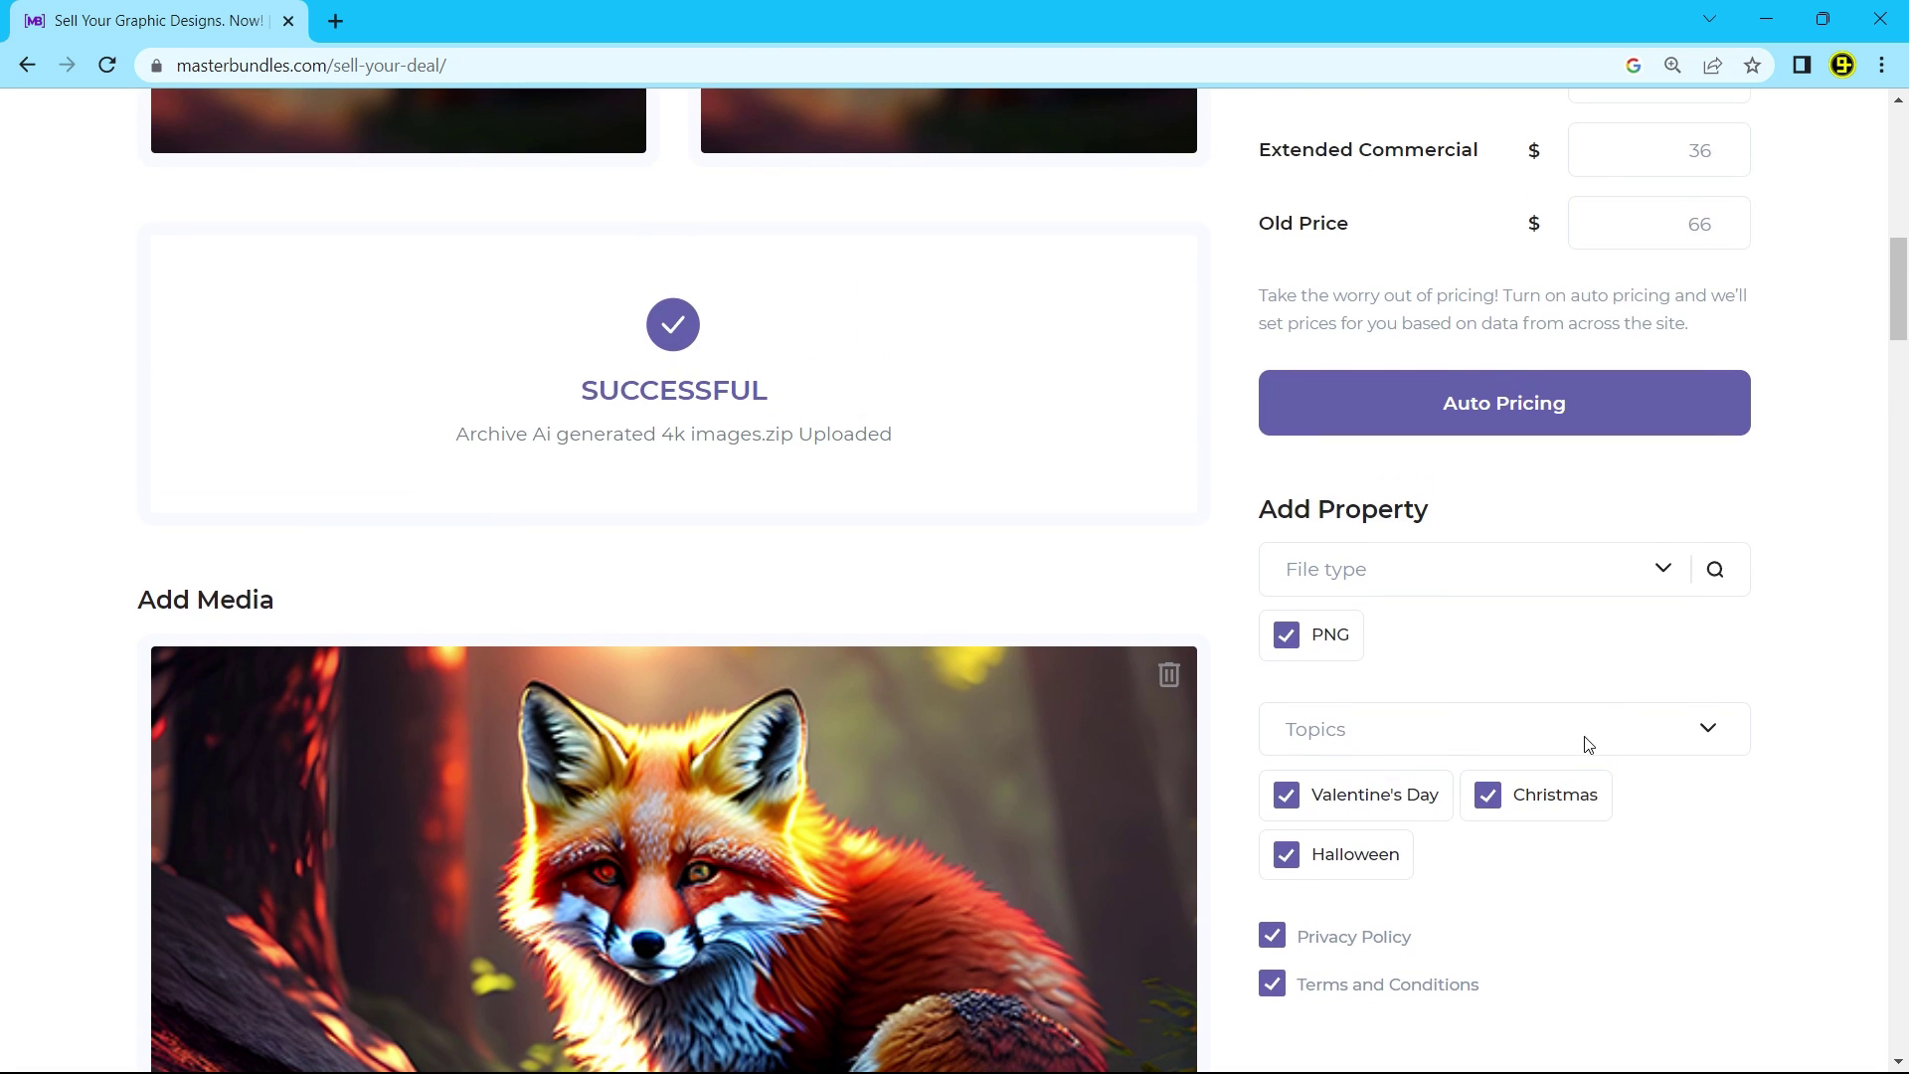
pyautogui.scroll(-18, 957, 649)
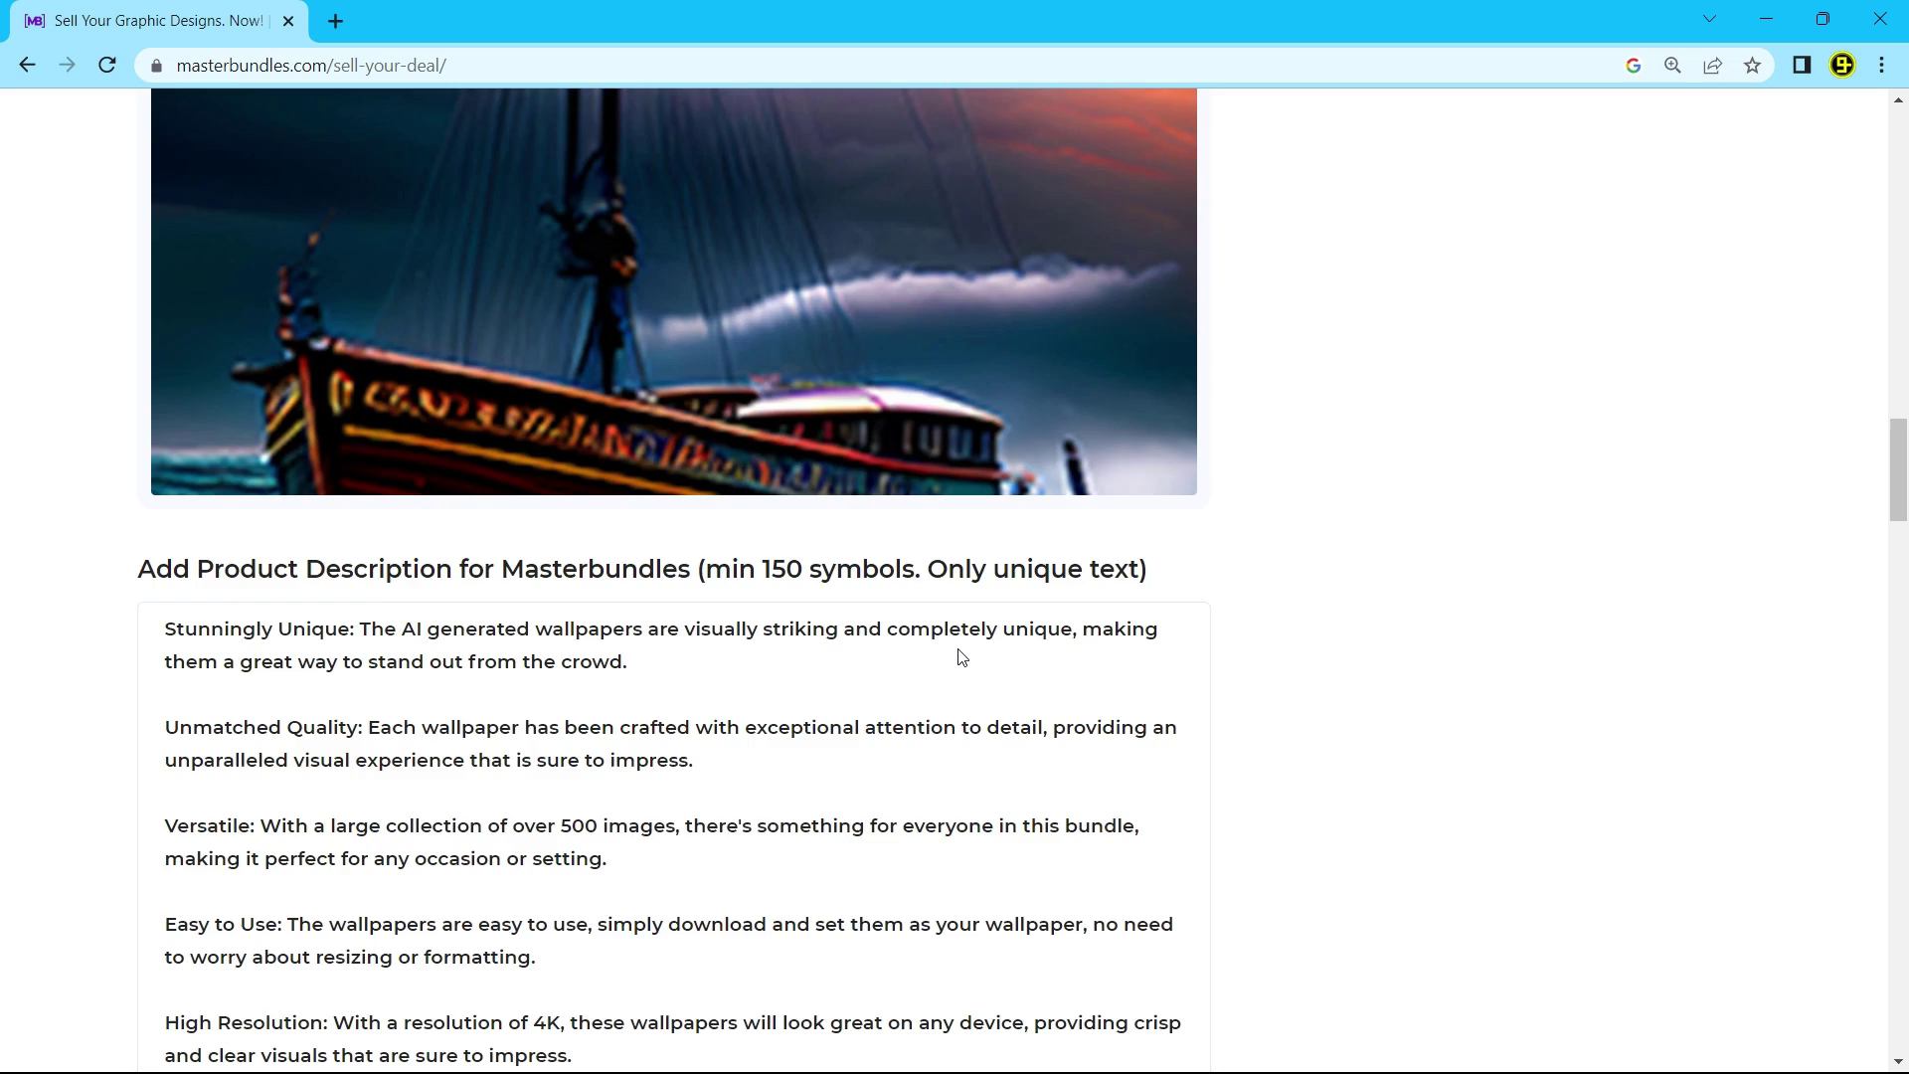
# Submit the AI-generated 4K wallpaper bundle and wait for the 'Thank you' confirmation
pyautogui.scroll(-11, 957, 649)
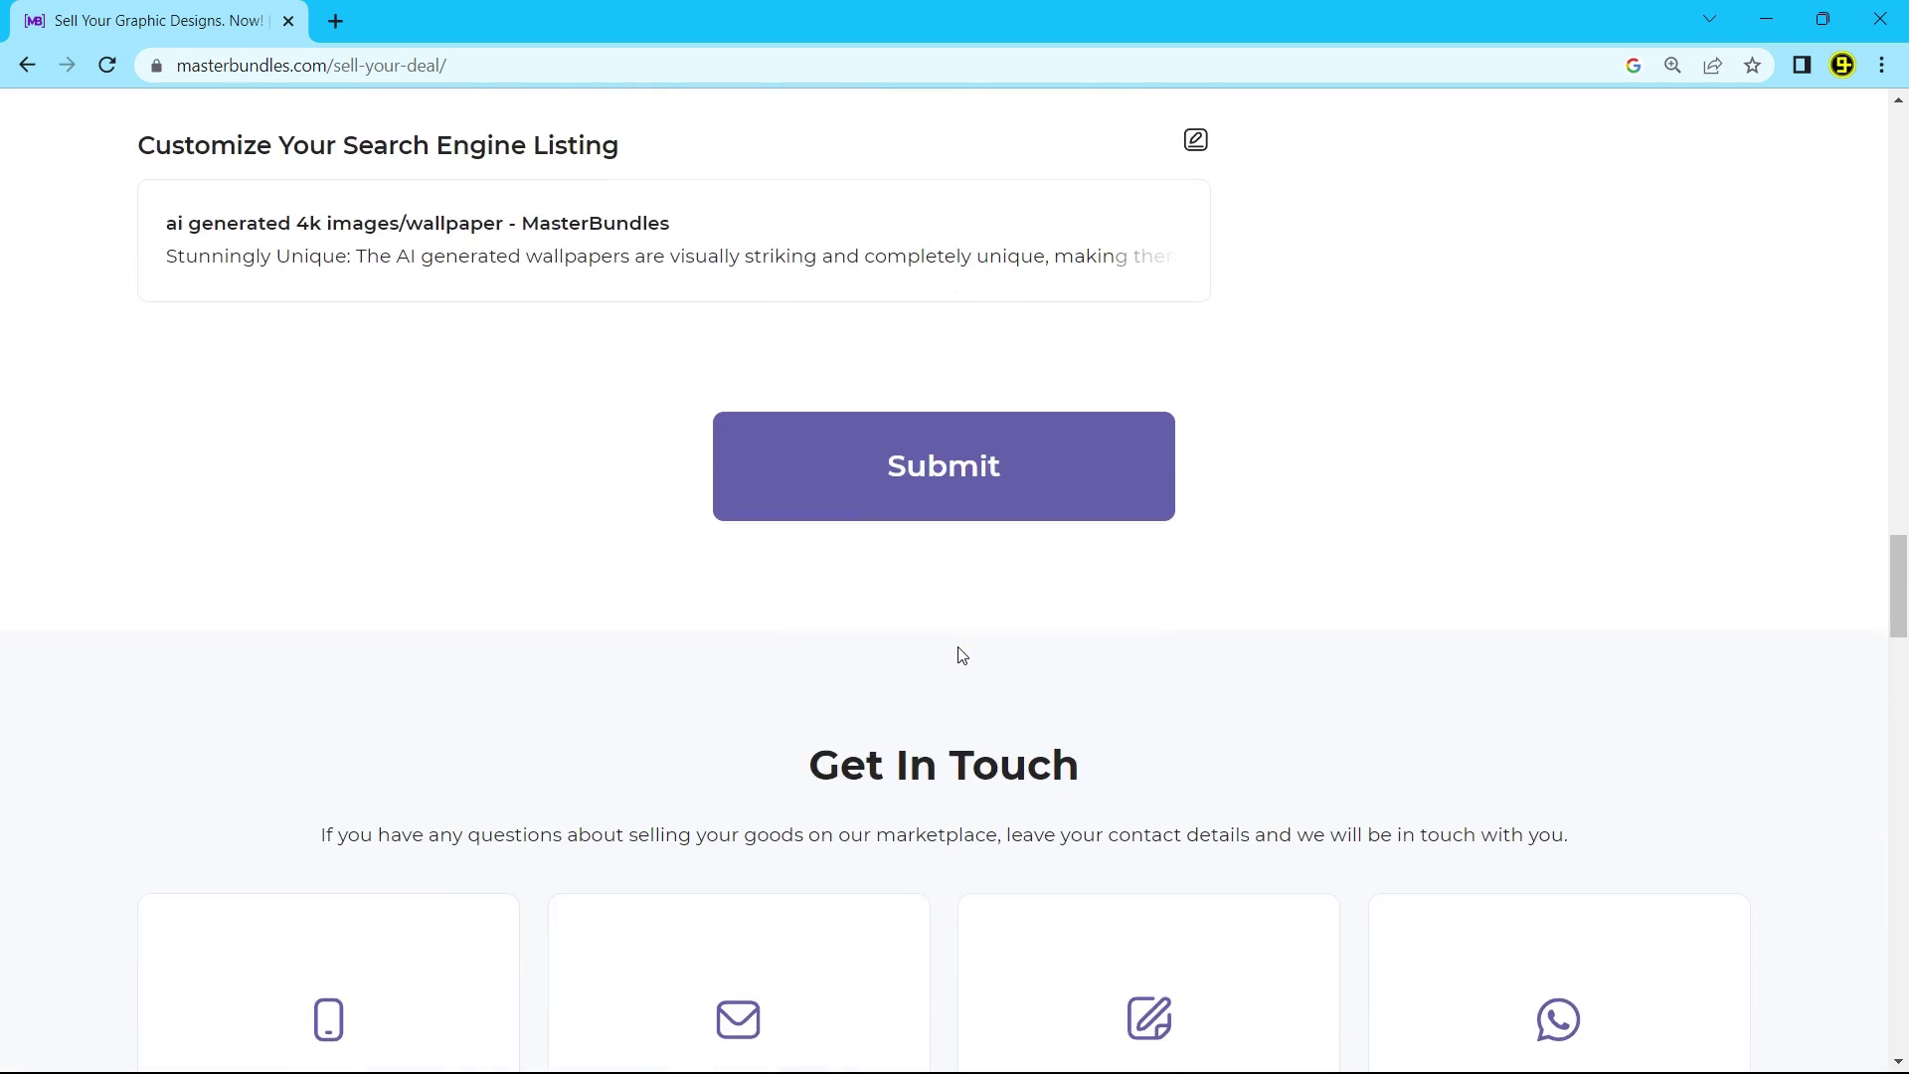
pyautogui.click(940, 475)
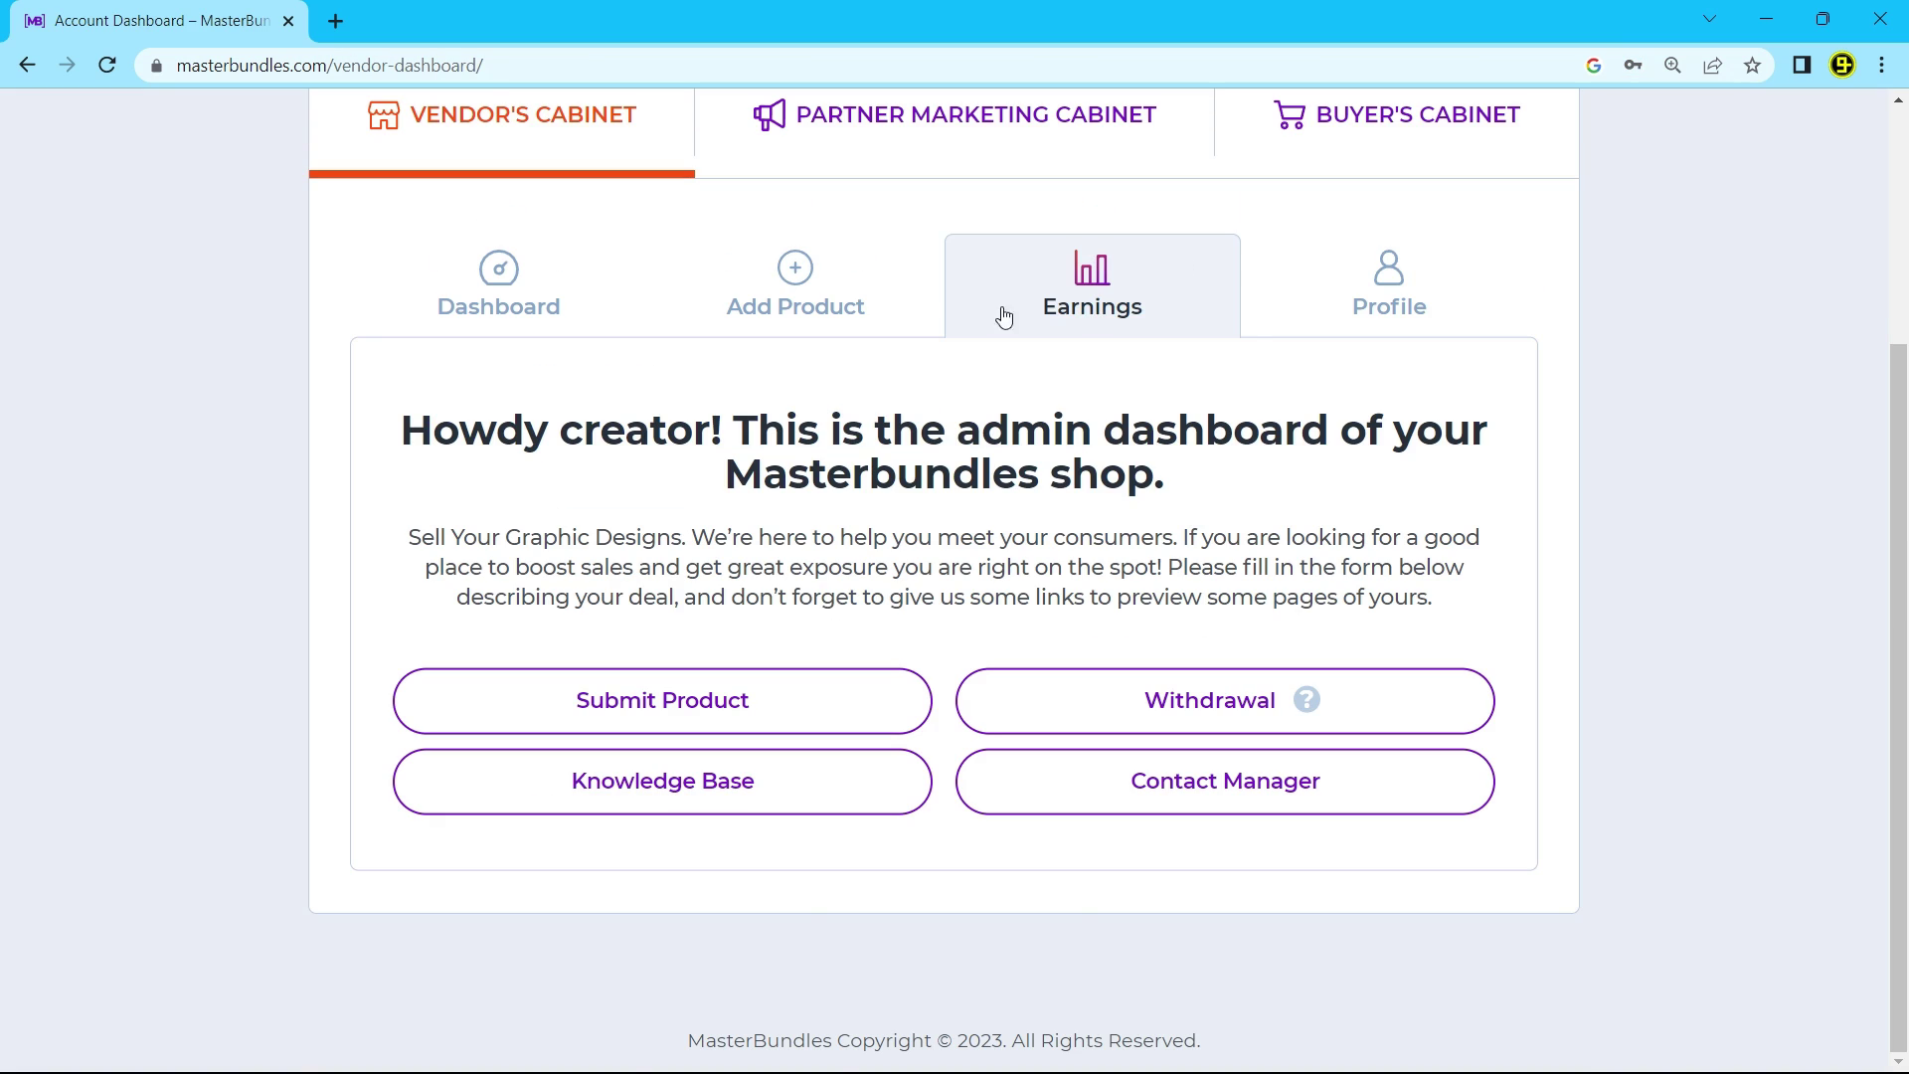
# Check the vendor dashboard's wallpaper product card: $16.00, 0 purchases, $0 sales, 0 views
pyautogui.click(472, 309)
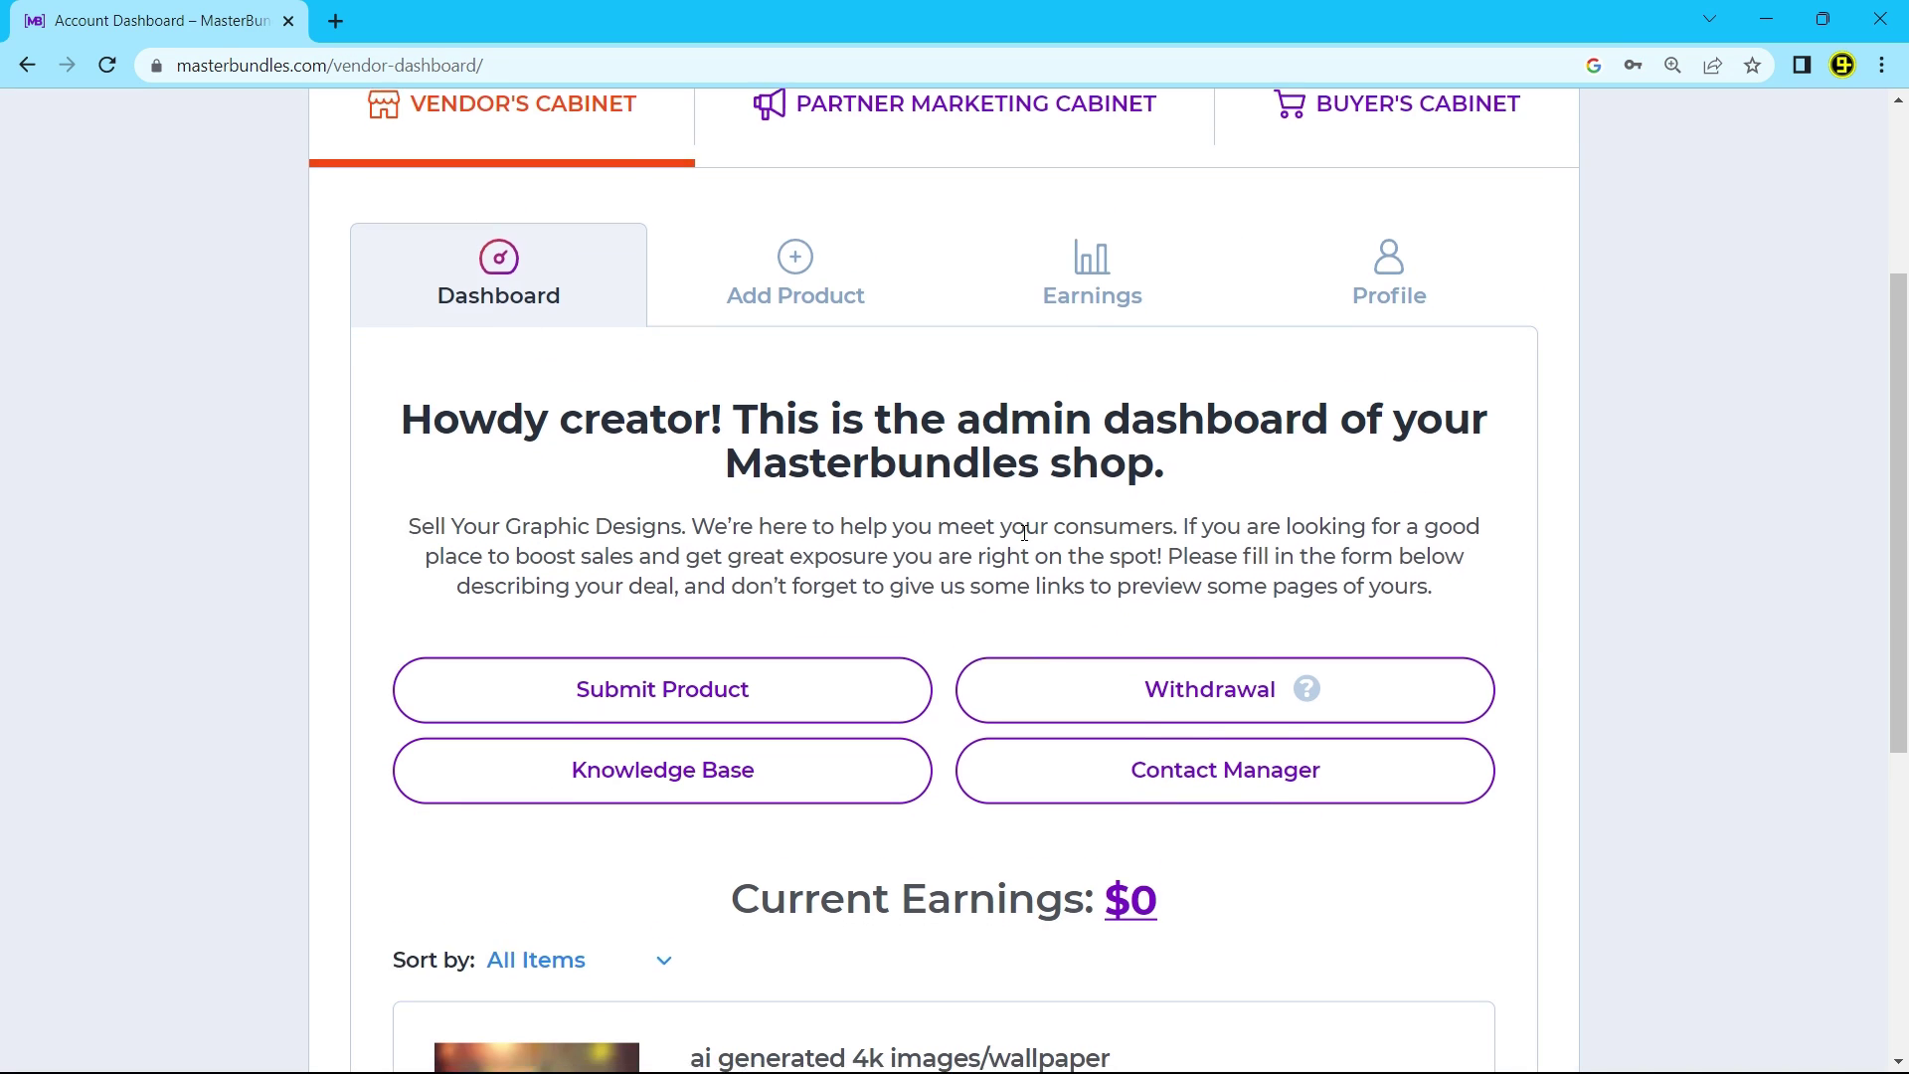
pyautogui.scroll(-6, 1024, 532)
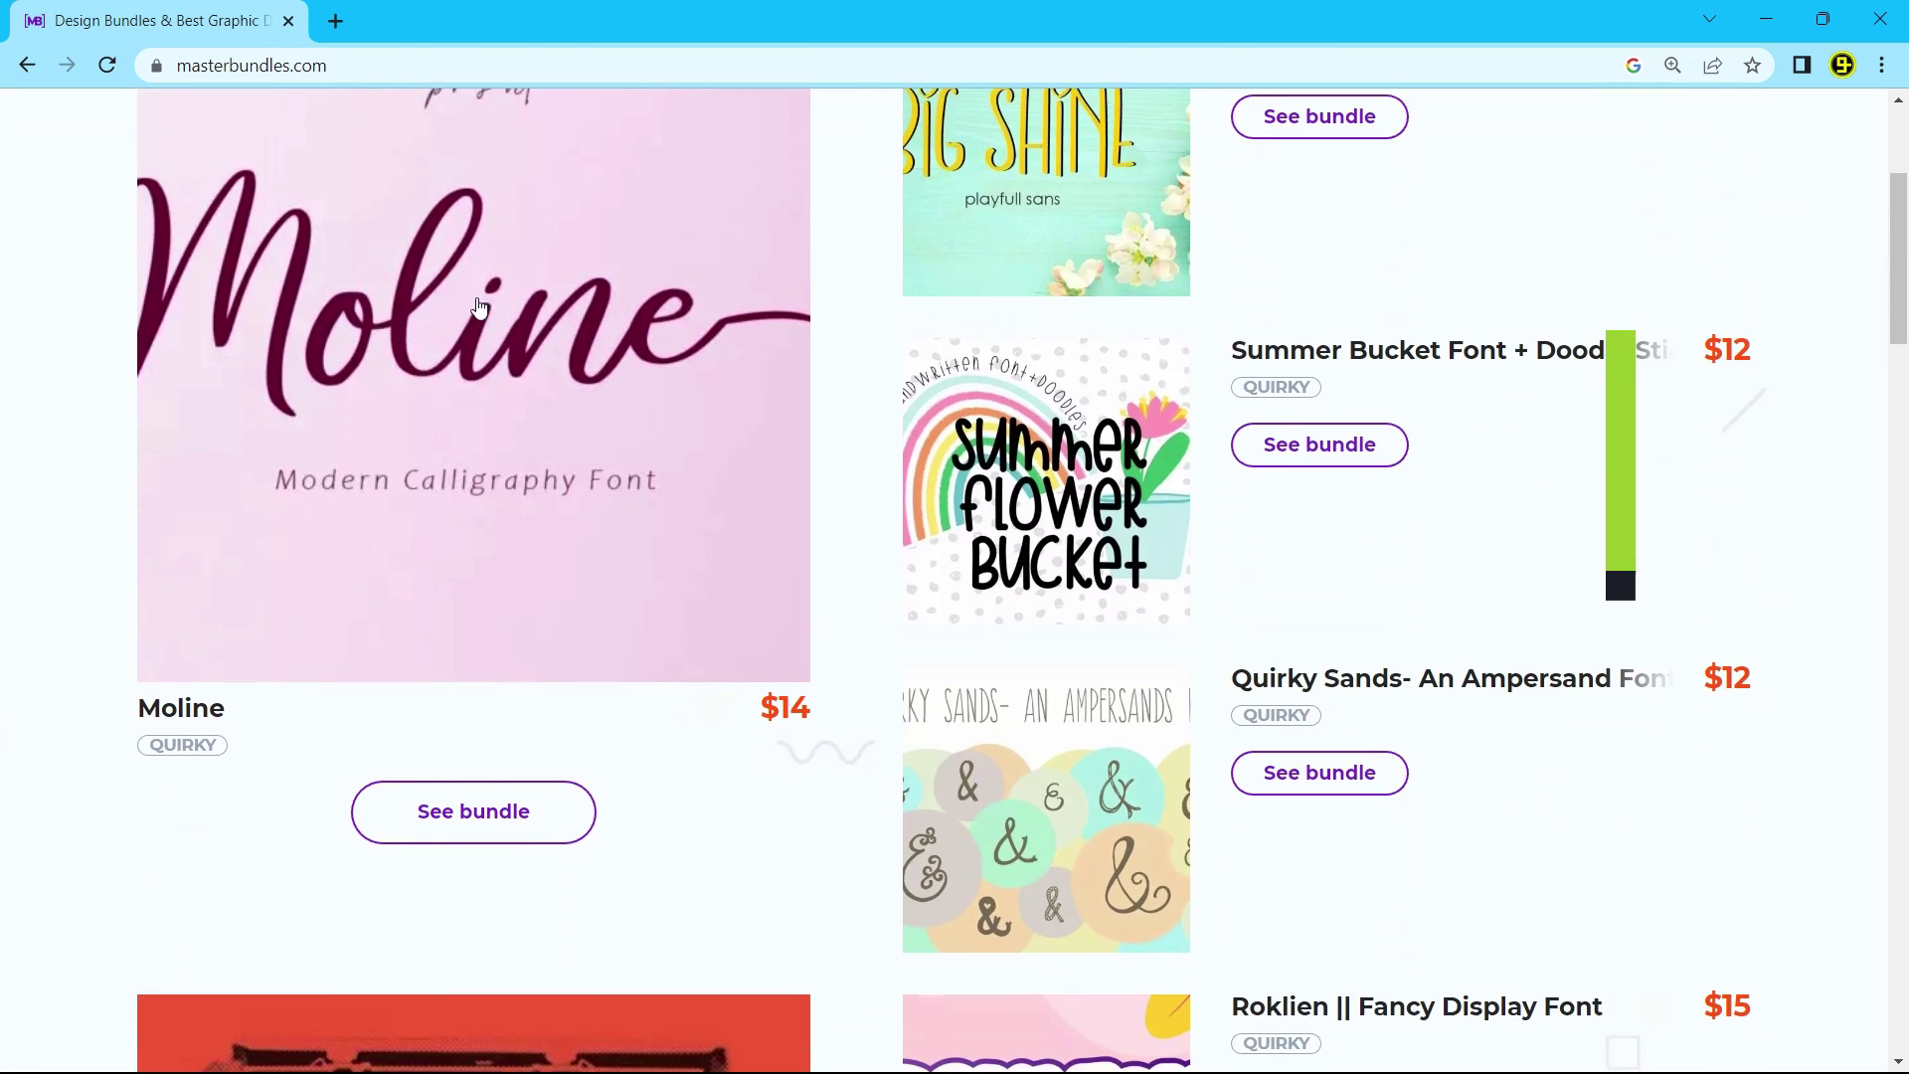
pyautogui.scroll(-4, 584, 393)
pyautogui.scroll(-18, 585, 393)
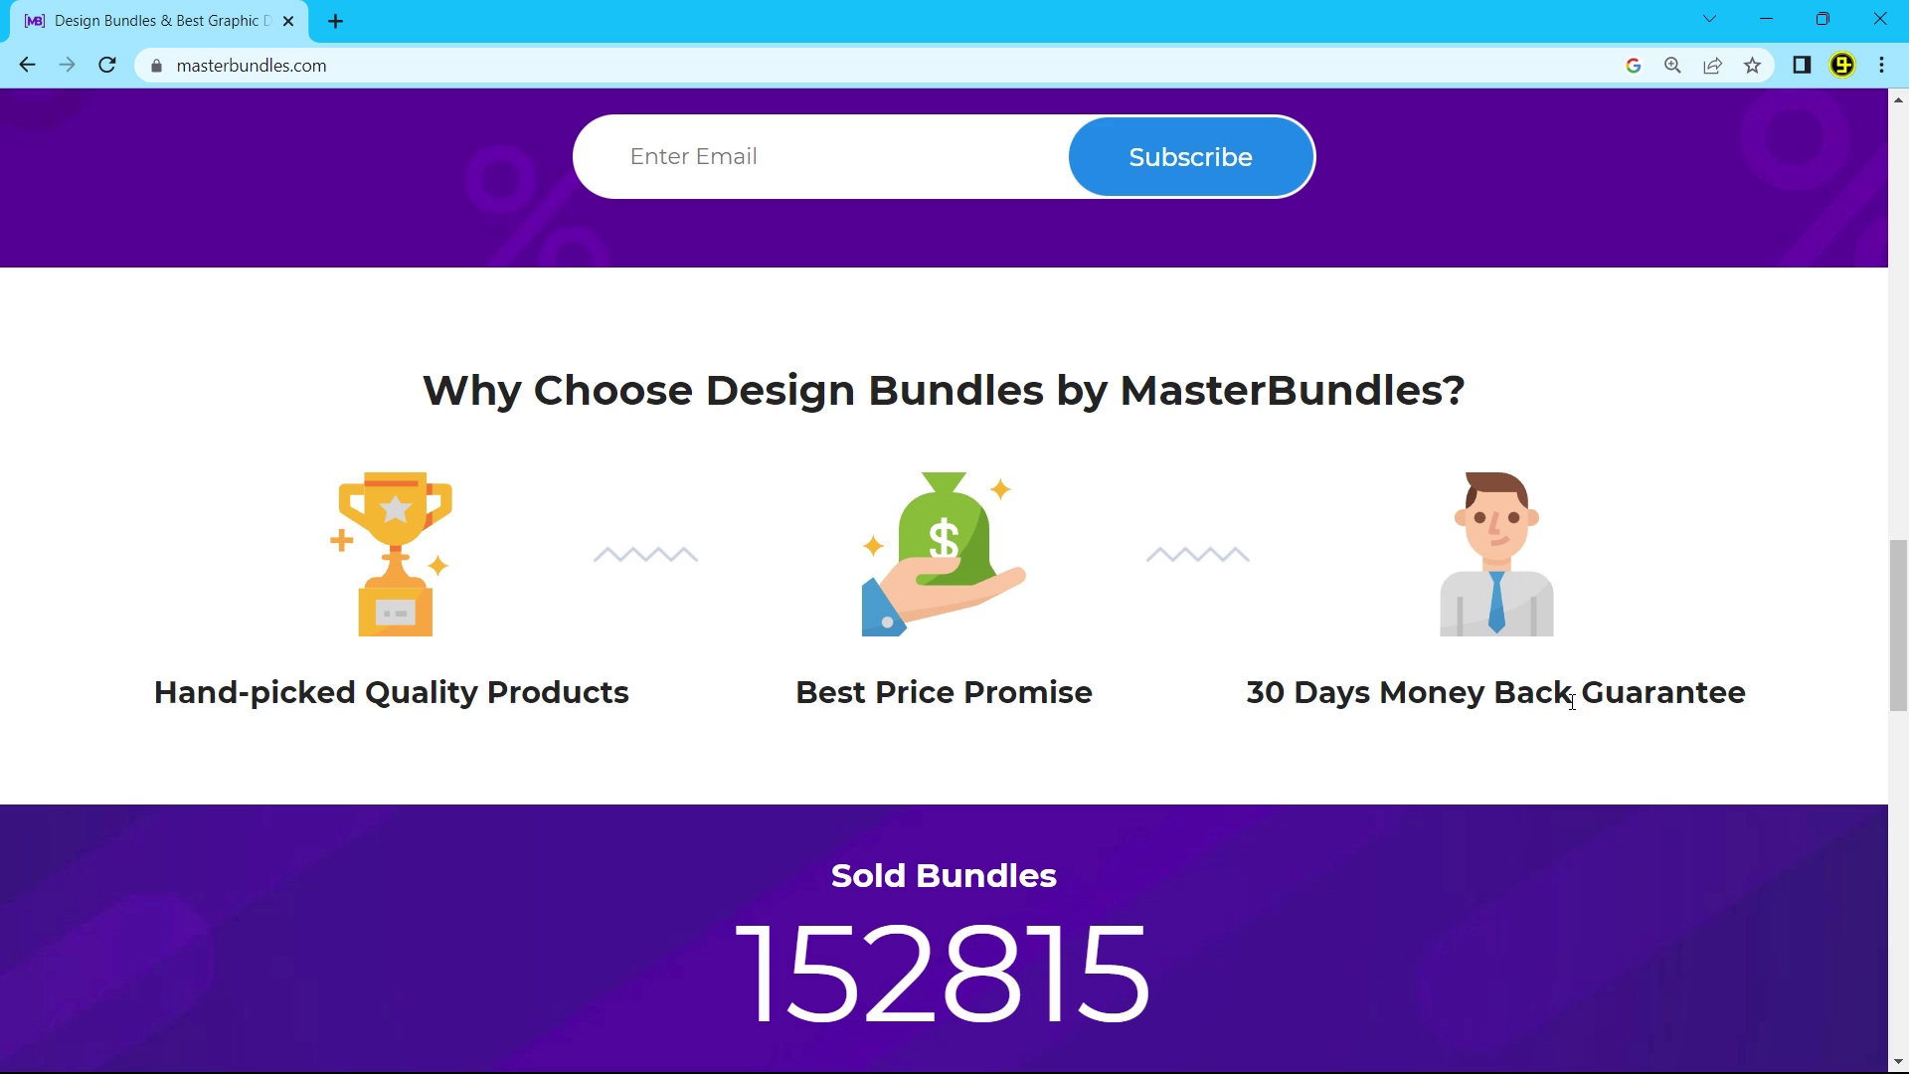
pyautogui.scroll(20, 1502, 785)
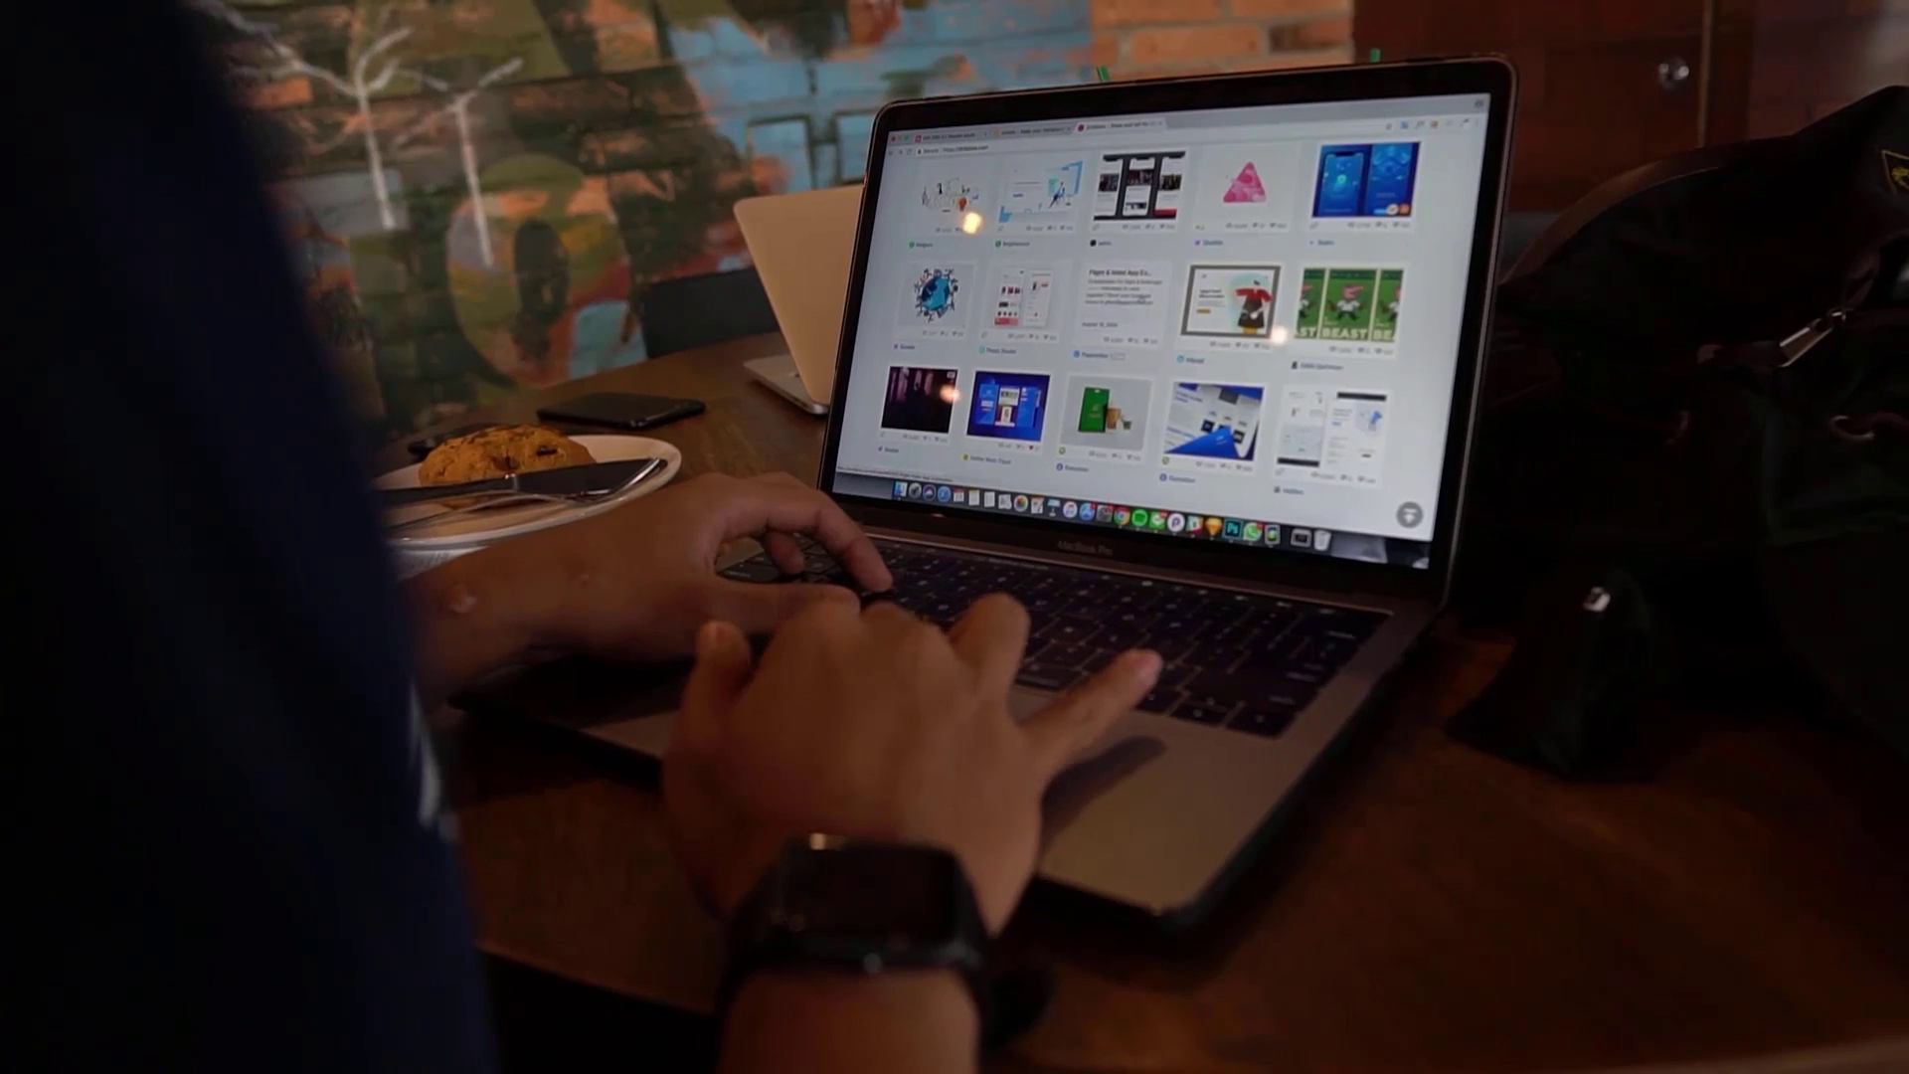
pyautogui.scroll(-5, 1154, 318)
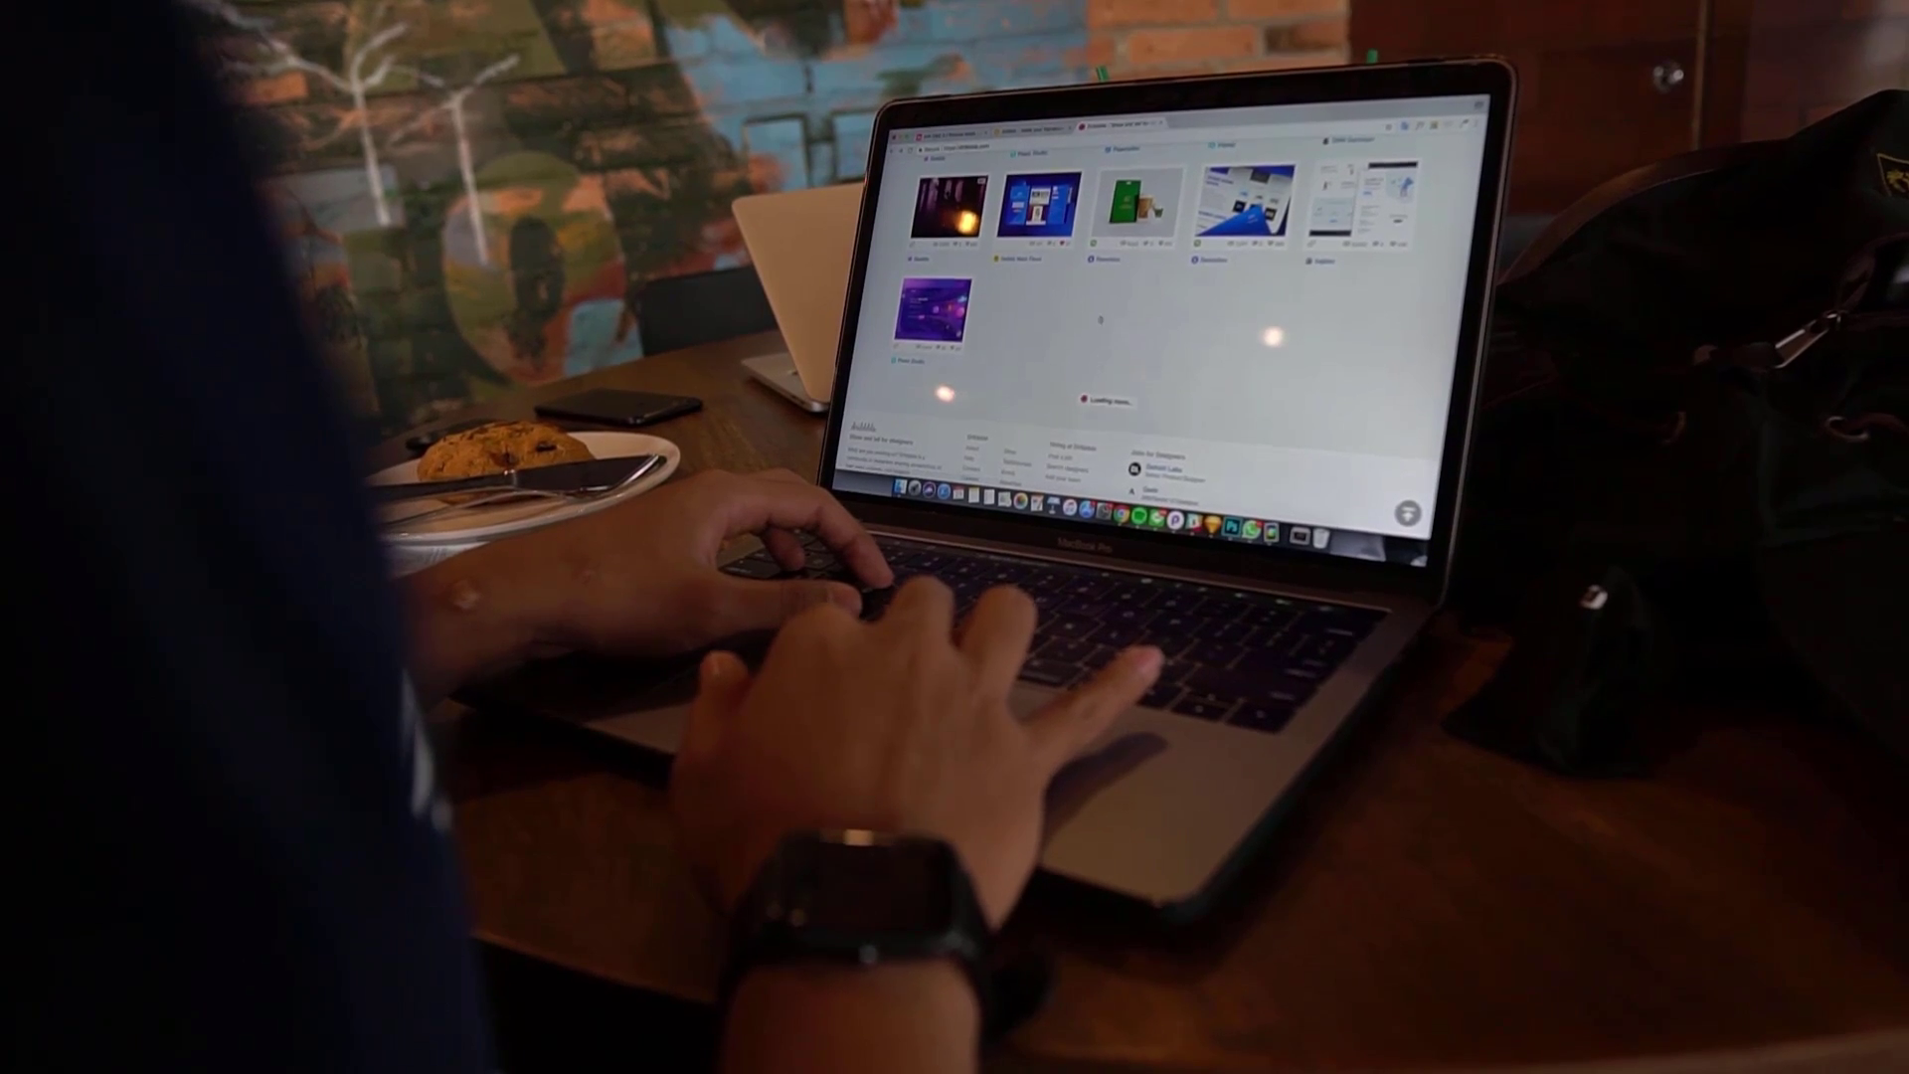
pyautogui.scroll(5, 1153, 298)
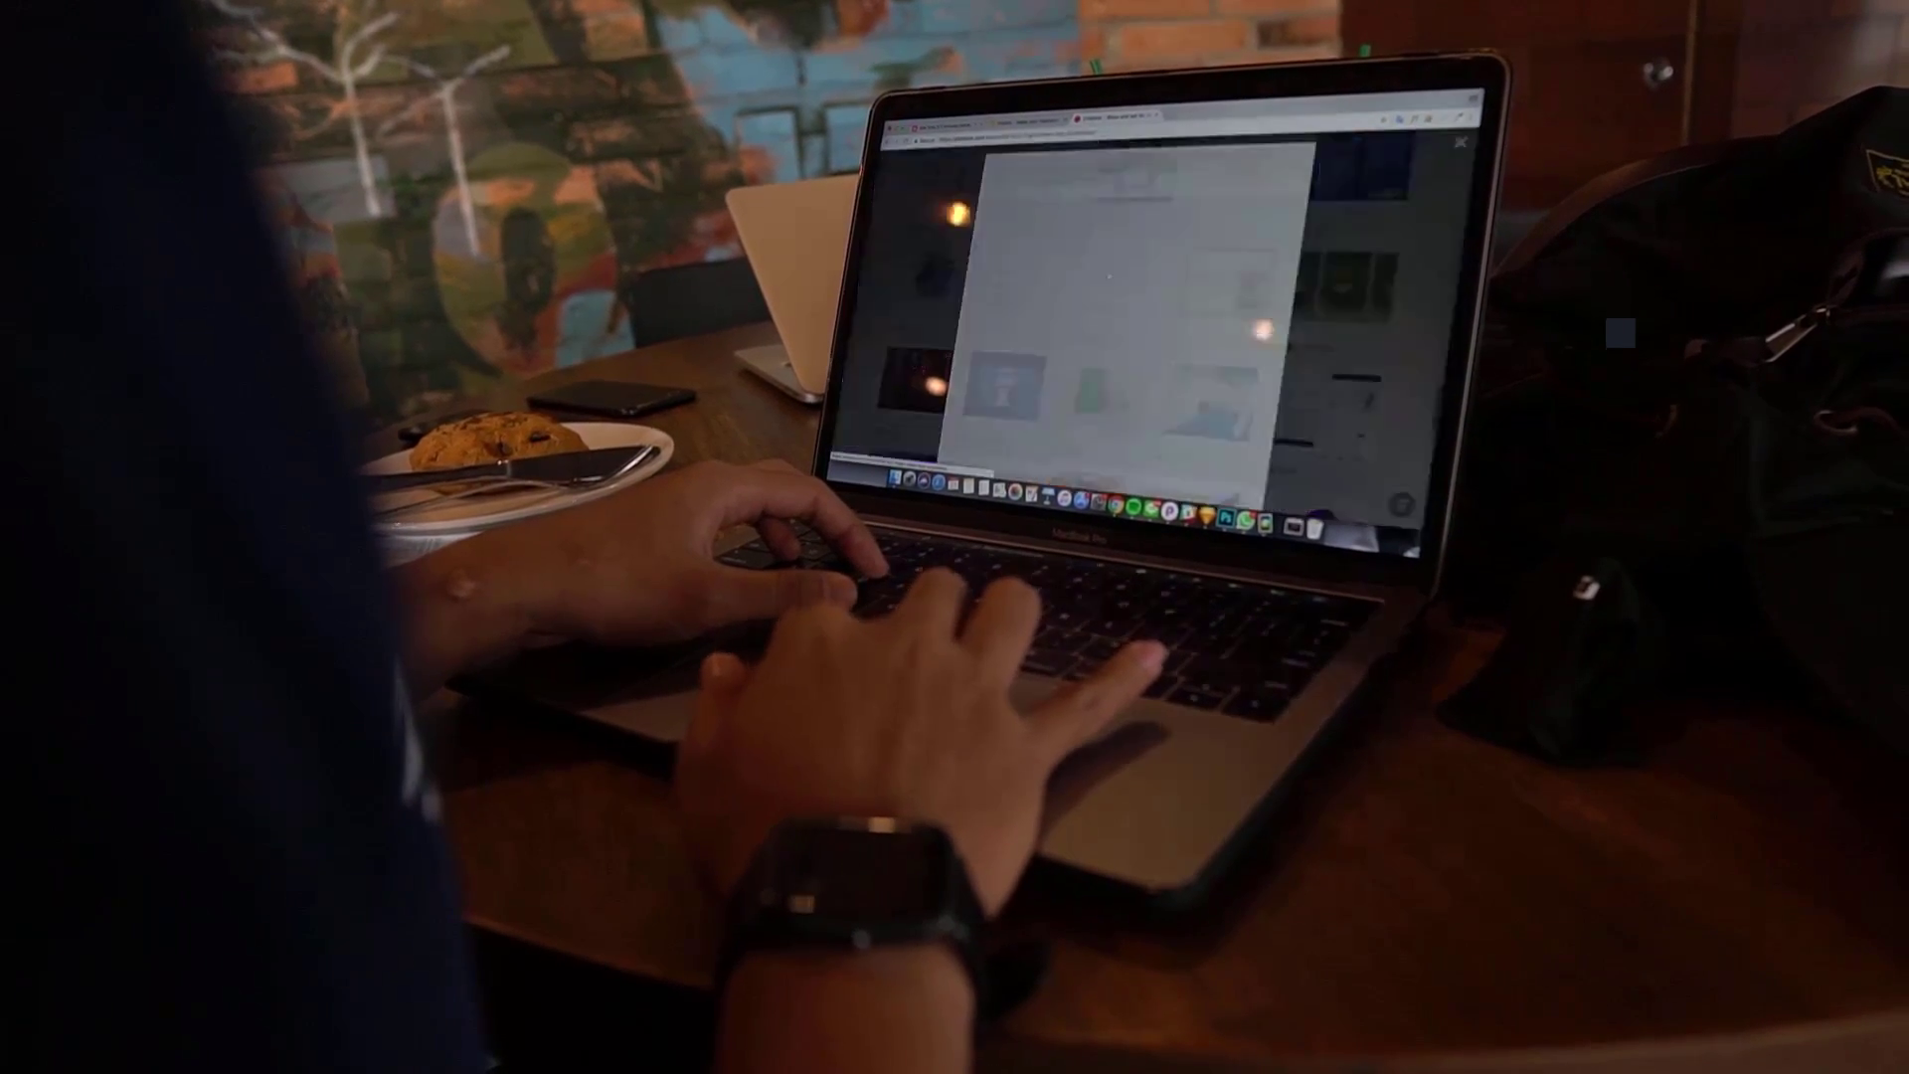